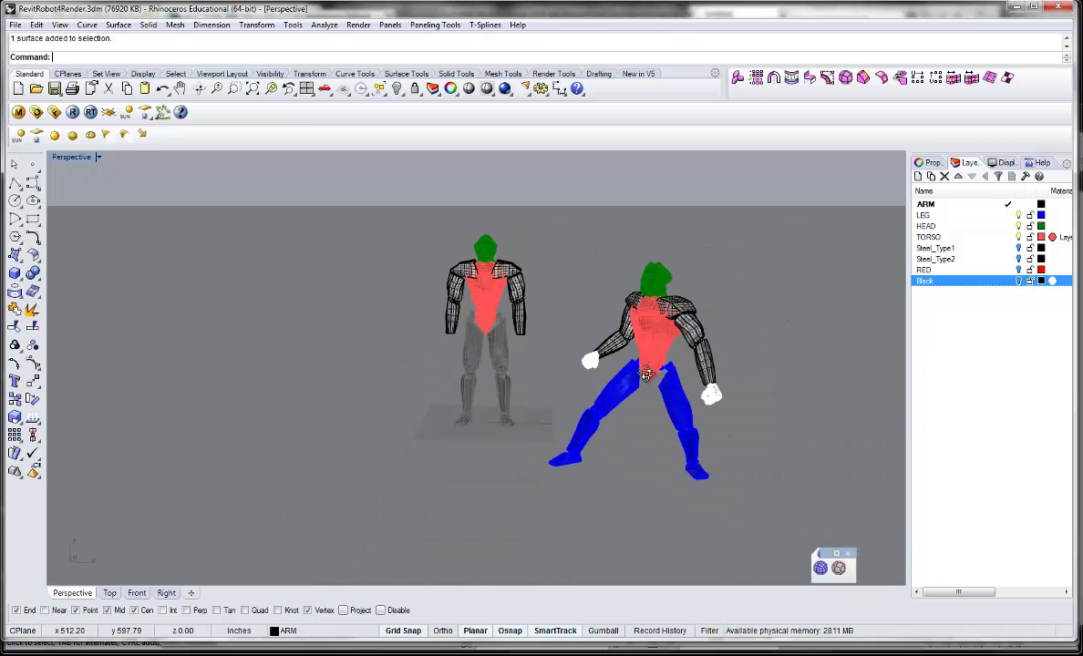
- Turn on the Steel_Type1, Steel_Type2, RED and Black layers
{"action": "right_click_drag", "start_coordinate": [684, 328], "coordinate": [405, 341]}
{"action": "scroll", "coordinate": [622, 382], "scroll_direction": "down", "scroll_amount": 8}
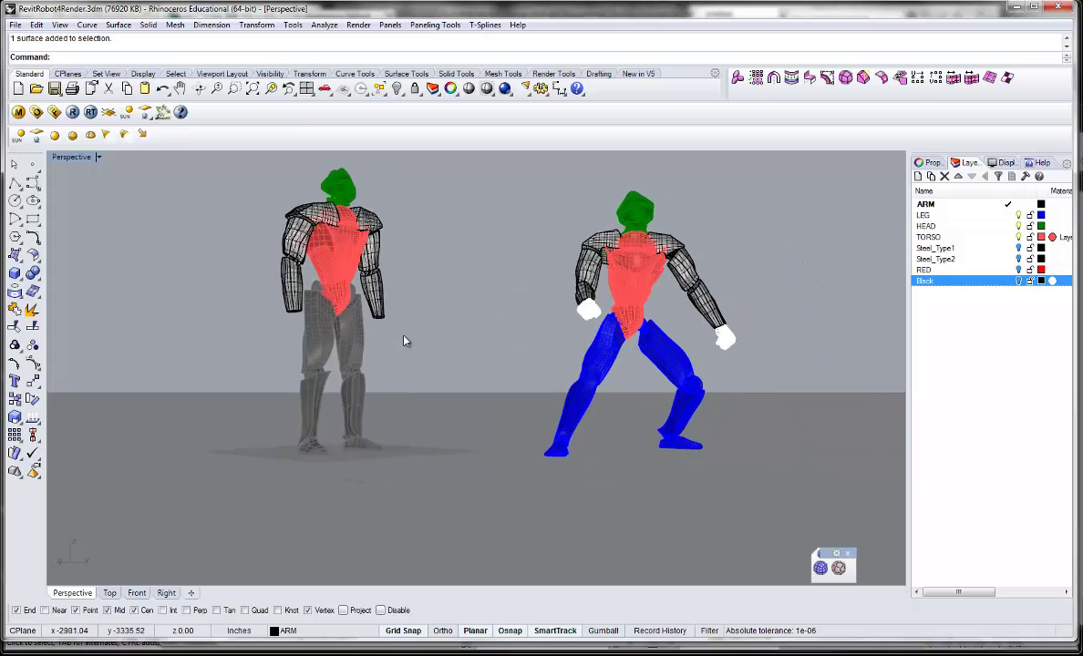
{"action": "right_click_drag", "start_coordinate": [521, 356], "coordinate": [471, 360]}
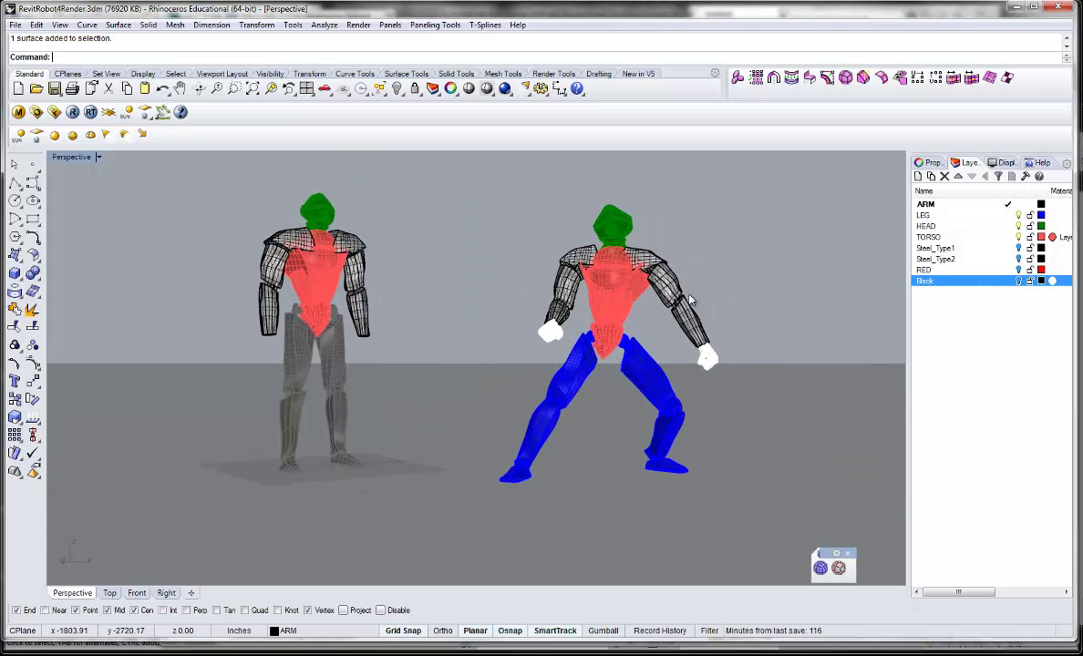
{"action": "right_click_drag", "start_coordinate": [544, 300], "coordinate": [714, 298], "text": "shift"}
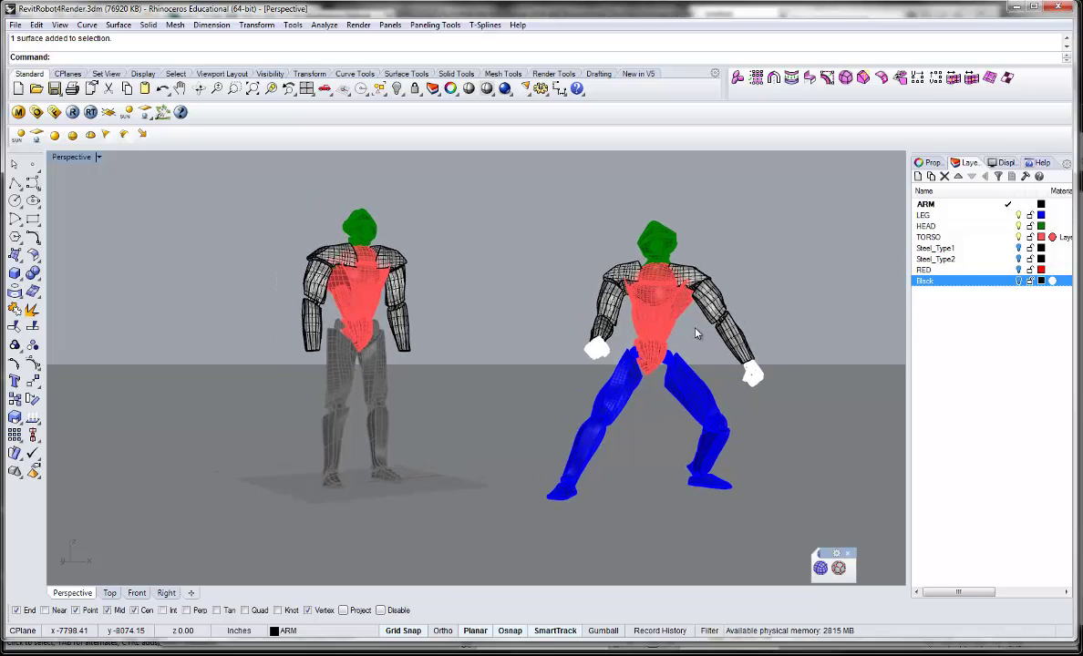
{"action": "scroll", "coordinate": [689, 337], "scroll_direction": "up", "scroll_amount": 2}
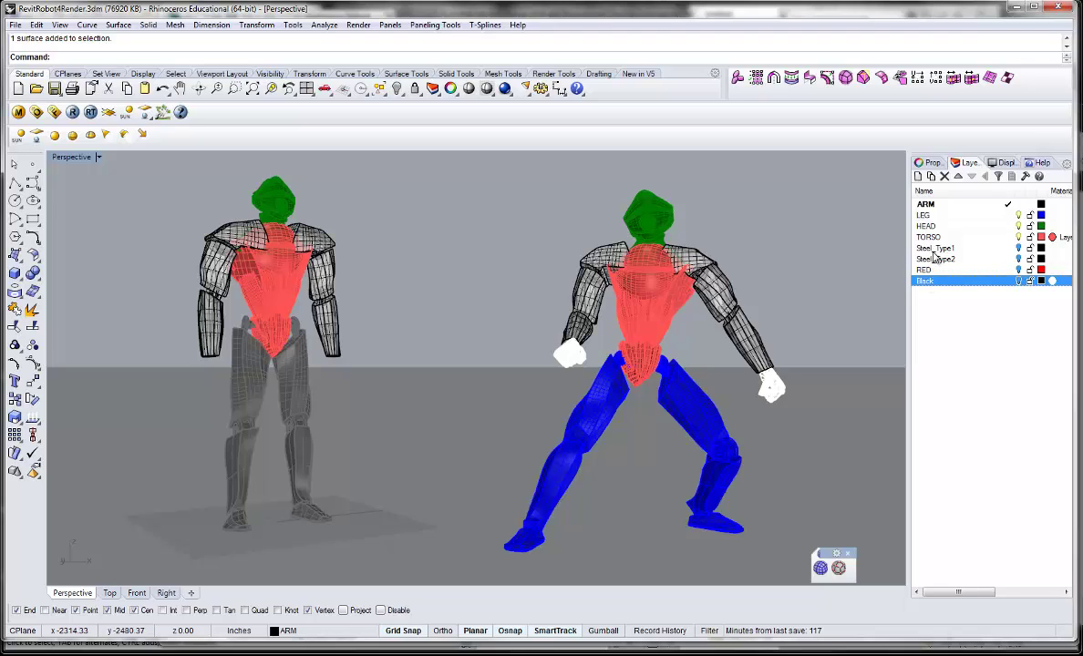
{"action": "left_click", "coordinate": [1018, 258]}
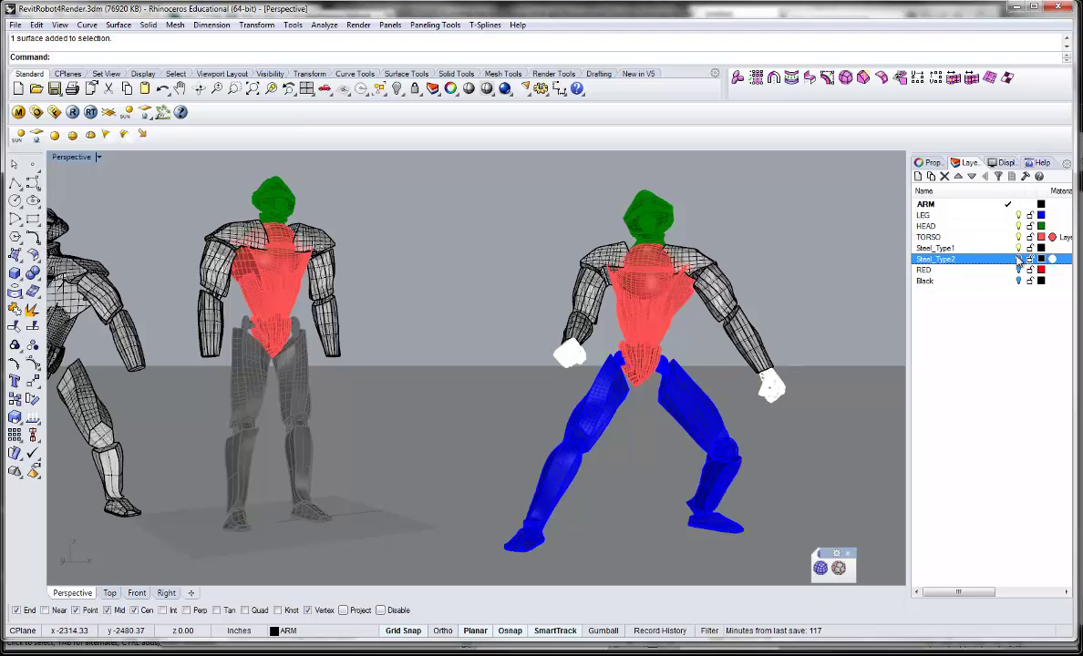
{"action": "left_click", "coordinate": [1018, 270]}
{"action": "left_click", "coordinate": [1019, 281]}
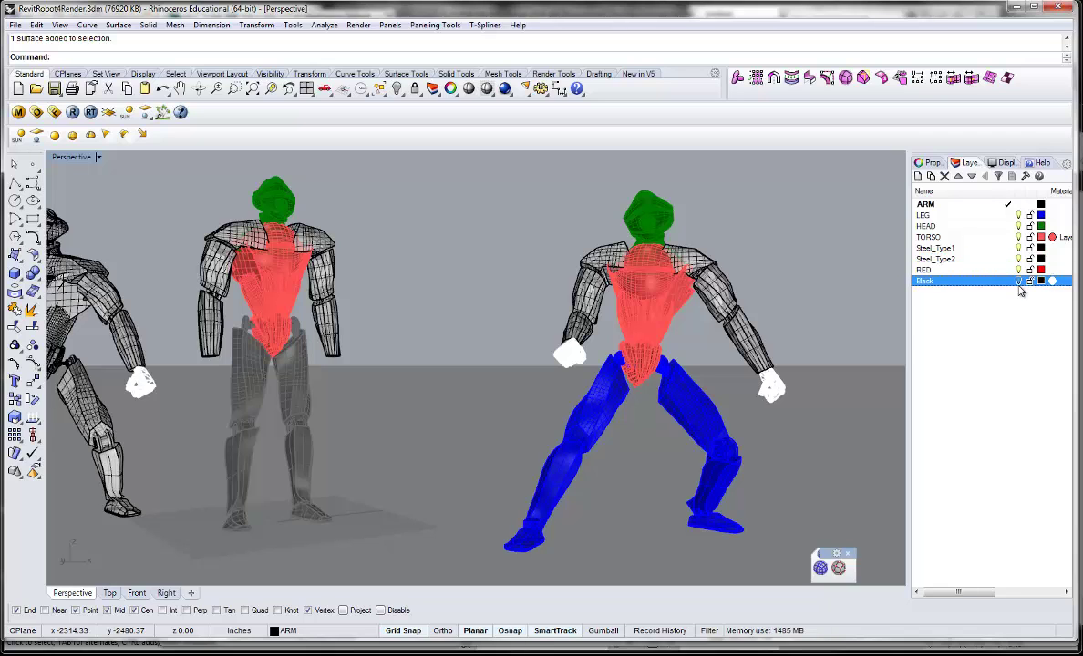
- Export the complete wide-stance robot with the red eye as an AutoCAD Drawing Exchange (.dxf) file named RevitRobot_3DSMAX in BodyParts
{"action": "right_click_drag", "start_coordinate": [247, 351], "coordinate": [464, 302], "text": "shift"}
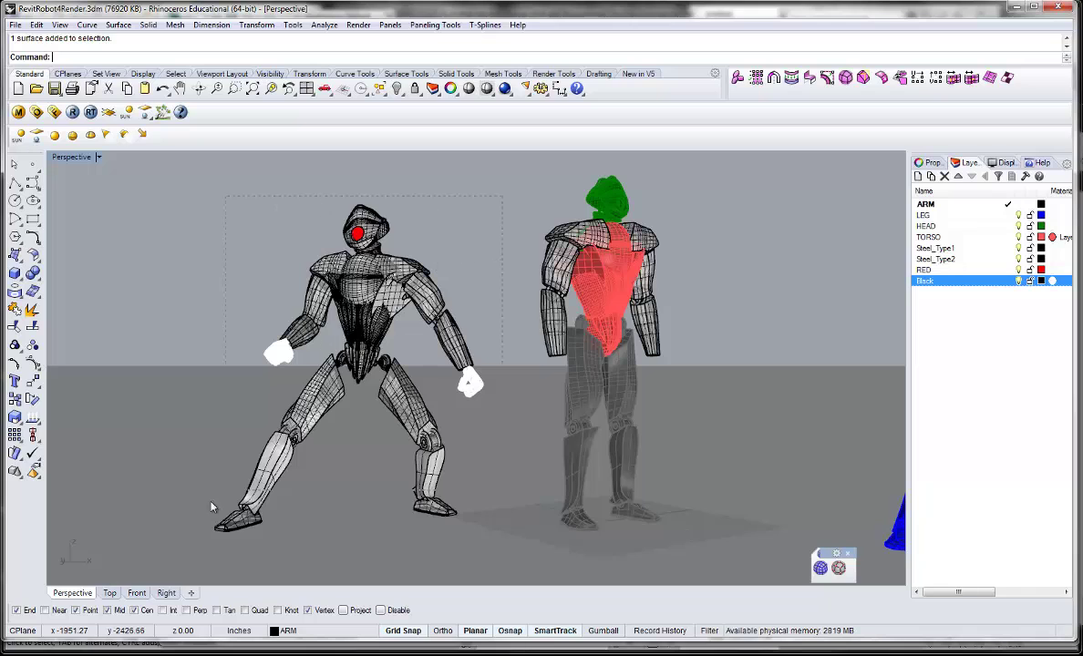
{"action": "left_click_drag", "start_coordinate": [212, 508], "coordinate": [149, 556]}
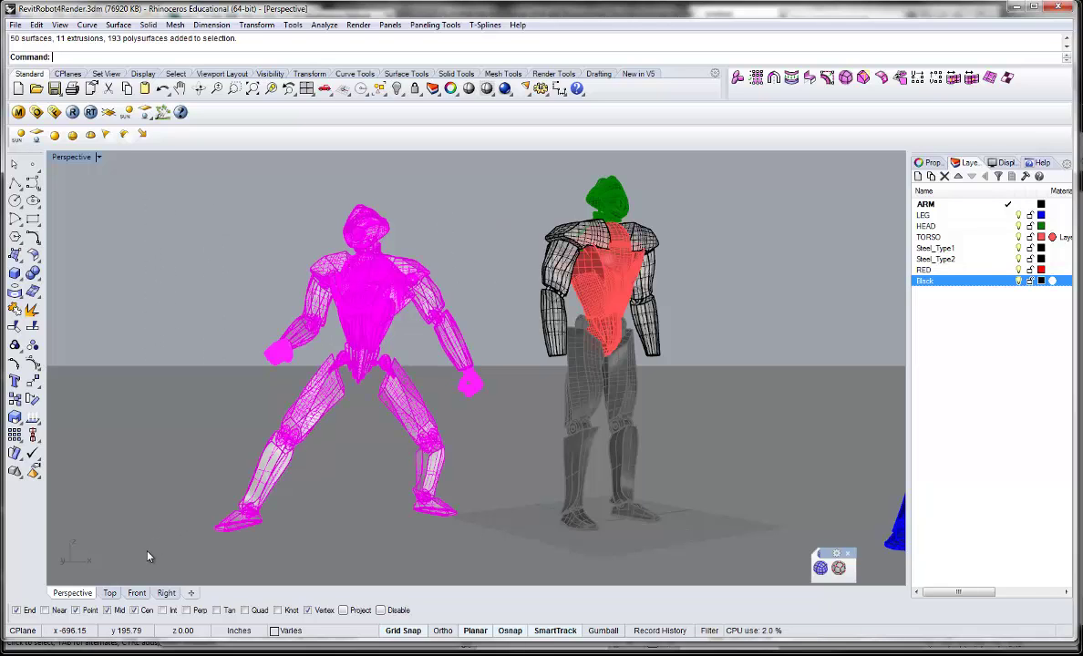
{"action": "type", "text": "Export"}
{"action": "key", "text": "Return"}
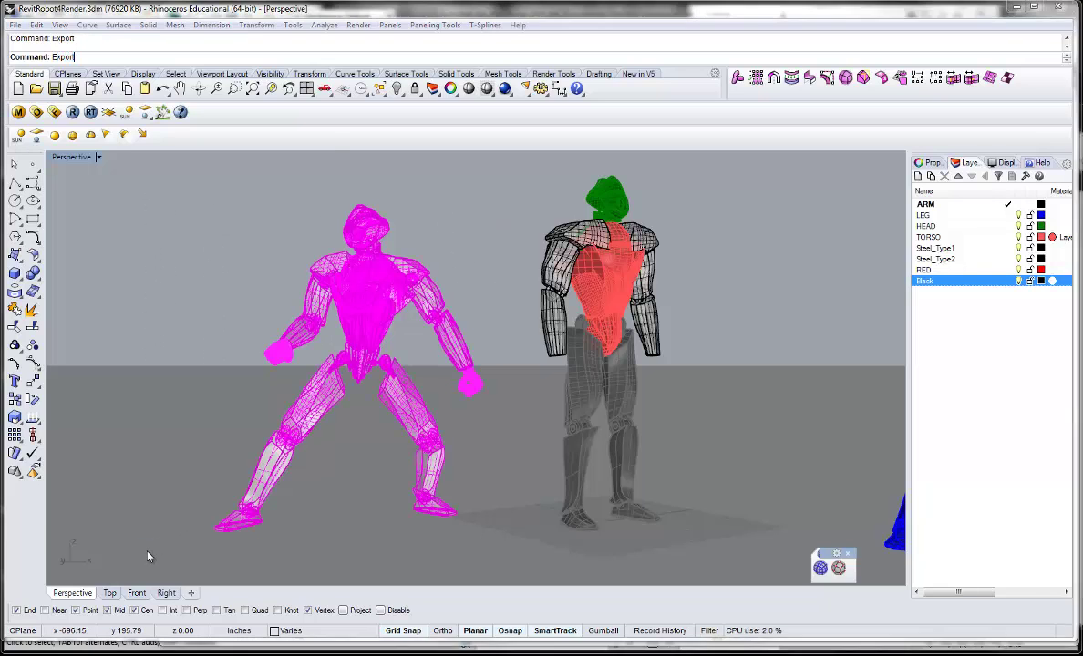
{"action": "left_click", "coordinate": [446, 573]}
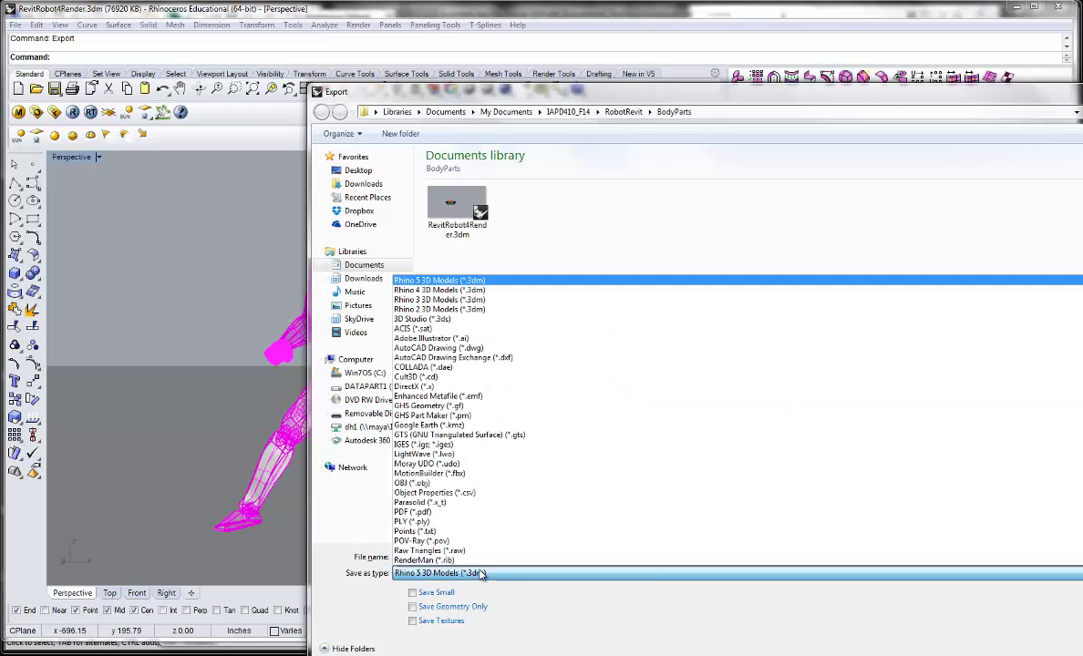
{"action": "left_click", "coordinate": [493, 359]}
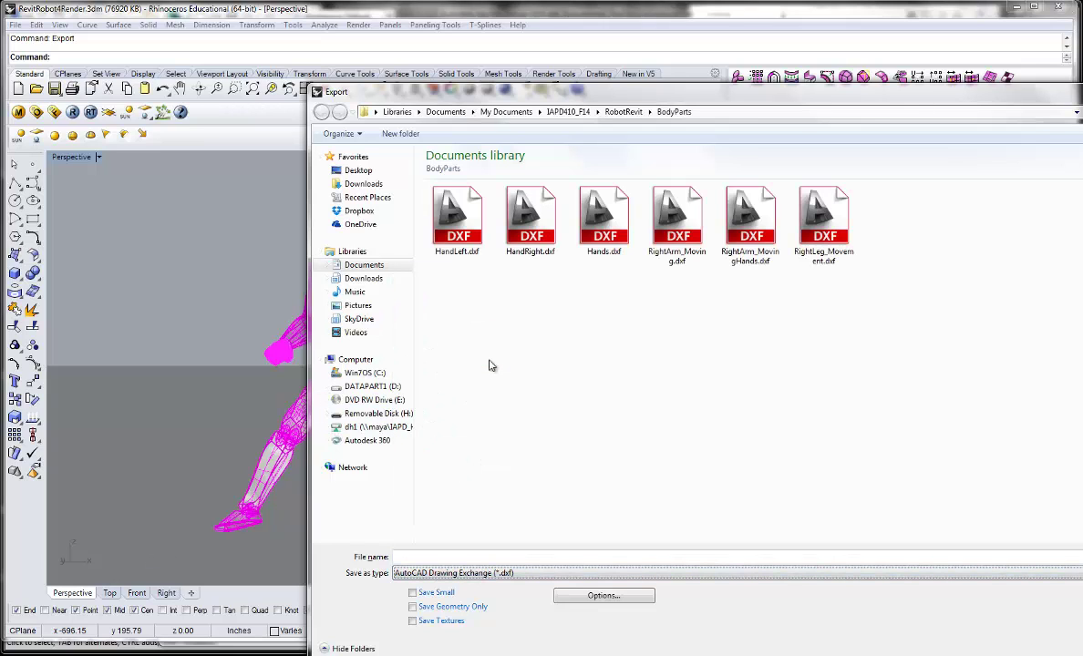
{"action": "left_click", "coordinate": [490, 556]}
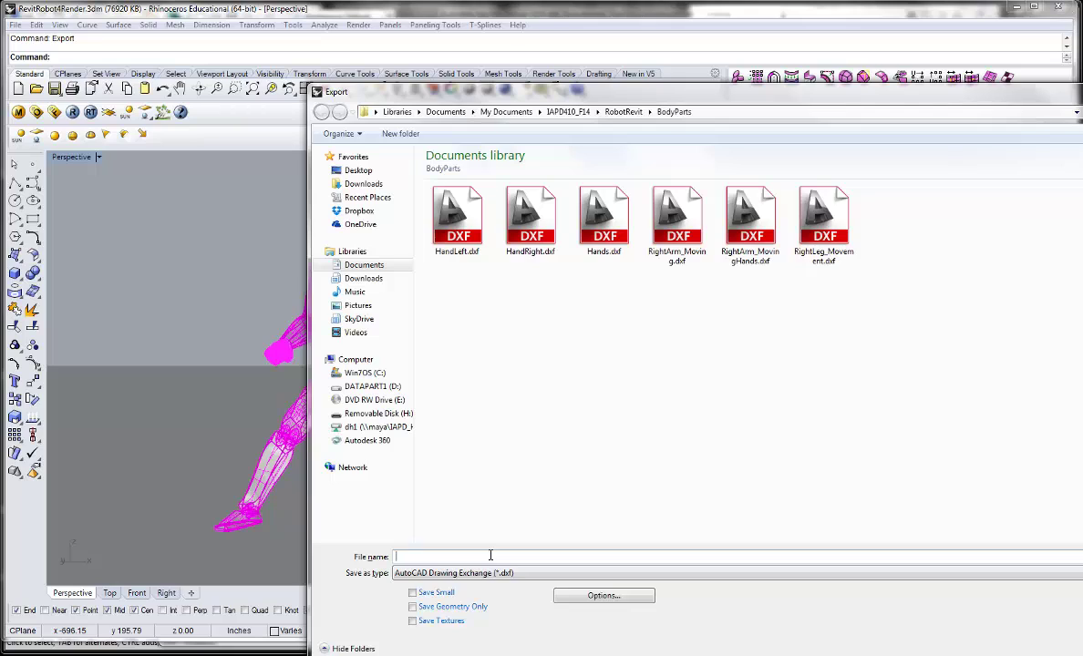
{"action": "type", "text": "RevitRobot"}
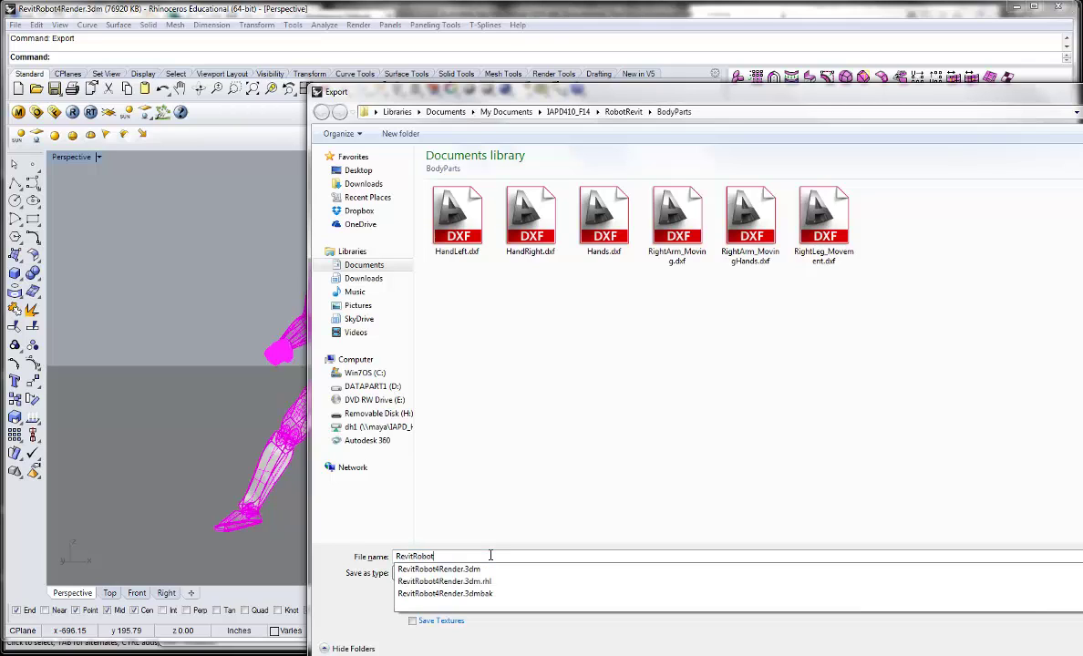
{"action": "type", "text": "_3DSMAX"}
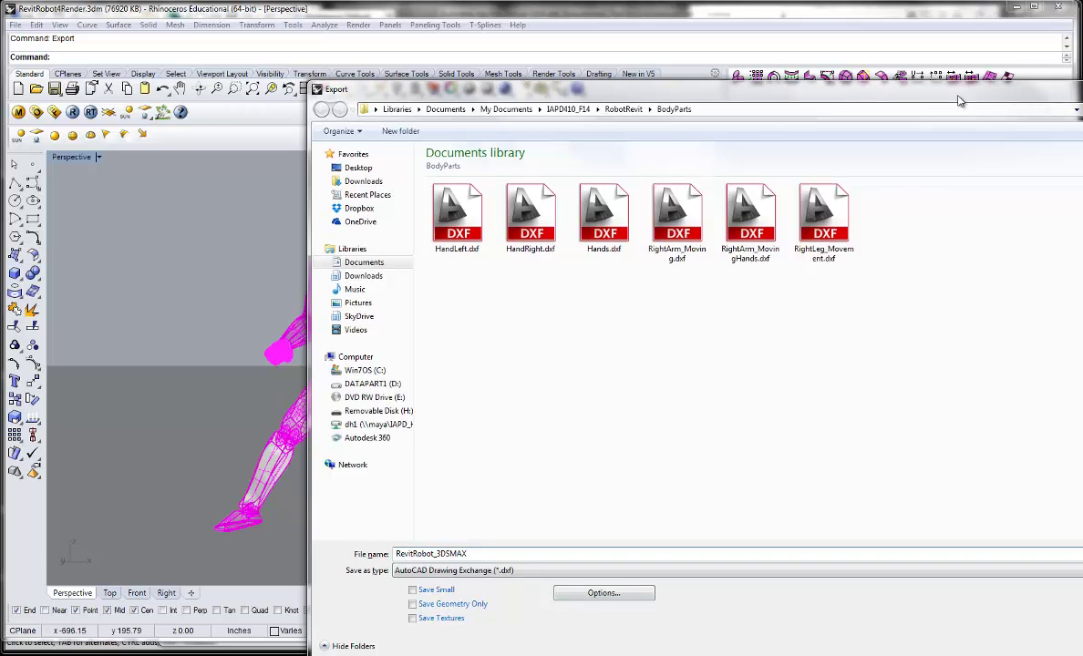
{"action": "left_click_drag", "start_coordinate": [962, 97], "coordinate": [790, 58]}
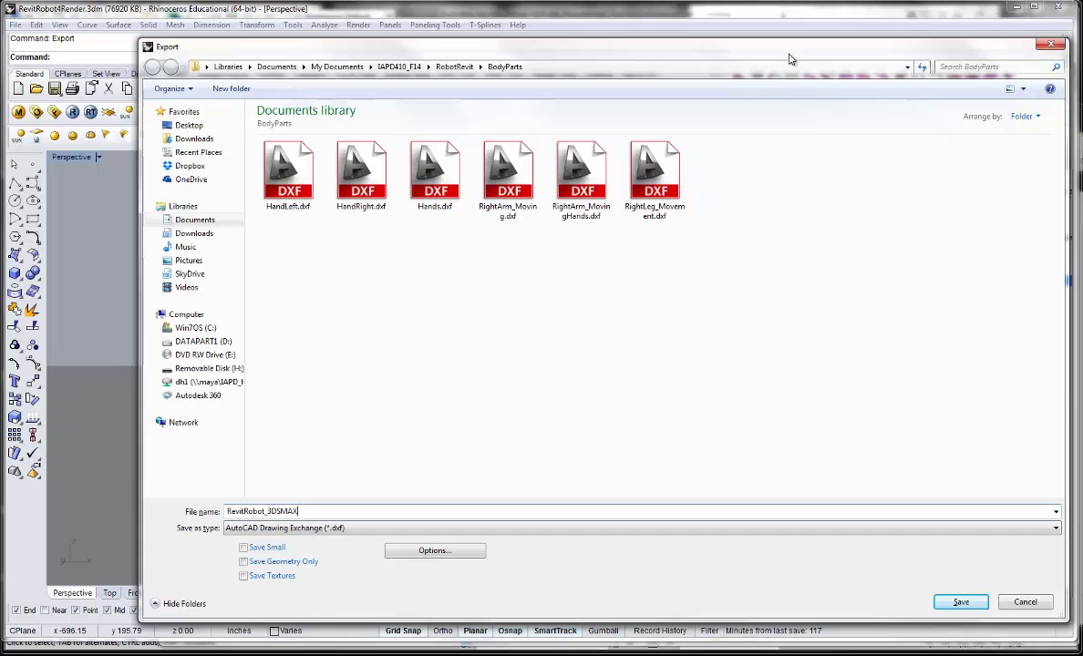
{"action": "left_click", "coordinate": [965, 603]}
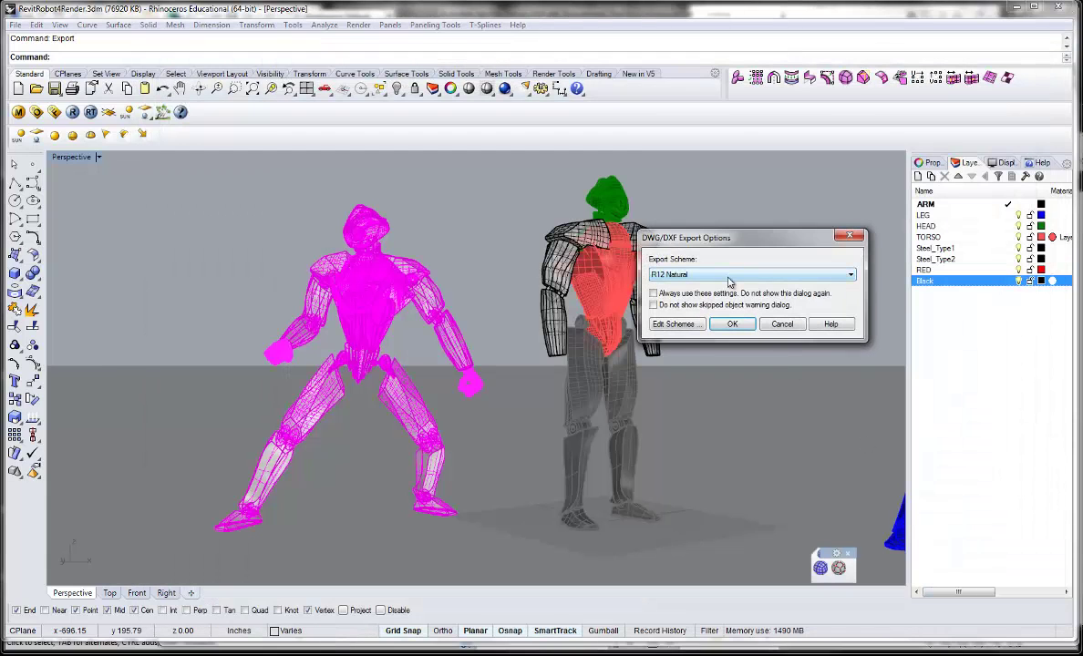
- Choose the Export 2 Max scheme for the DXF export and review its general settings
{"action": "left_click", "coordinate": [739, 275]}
{"action": "left_click", "coordinate": [740, 278]}
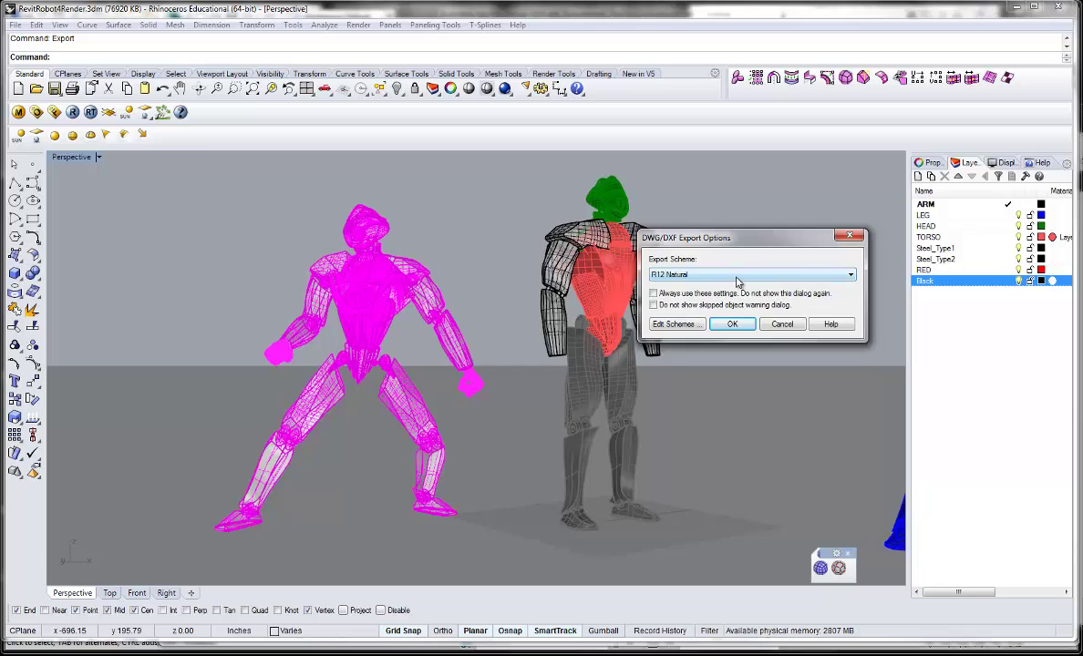
{"action": "left_click", "coordinate": [720, 274]}
{"action": "left_click", "coordinate": [691, 353]}
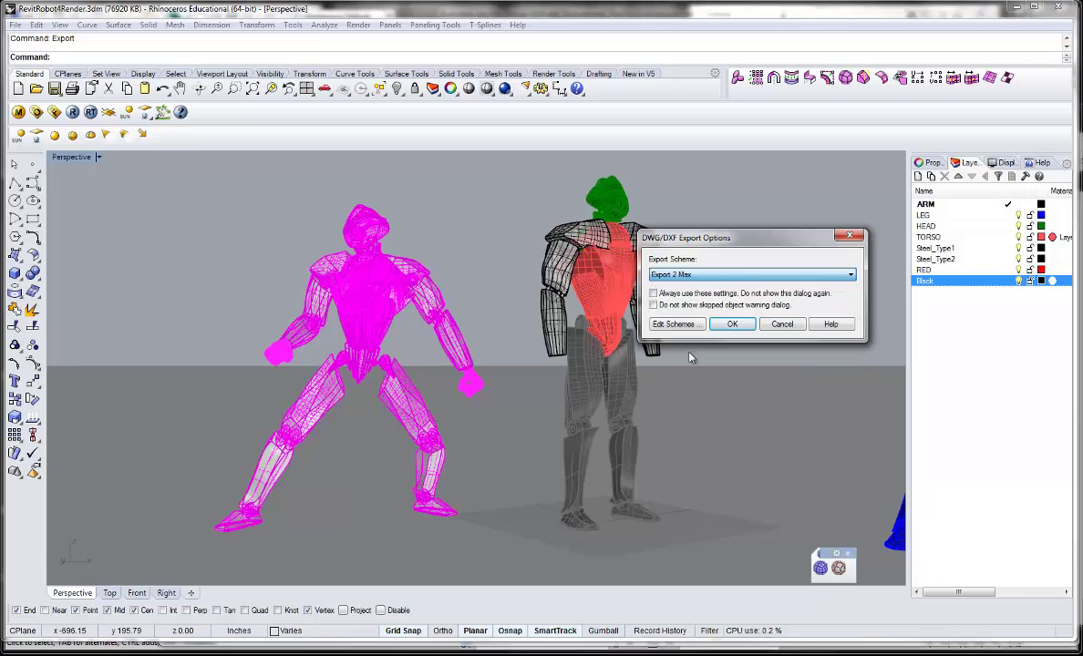
{"action": "left_click", "coordinate": [673, 325]}
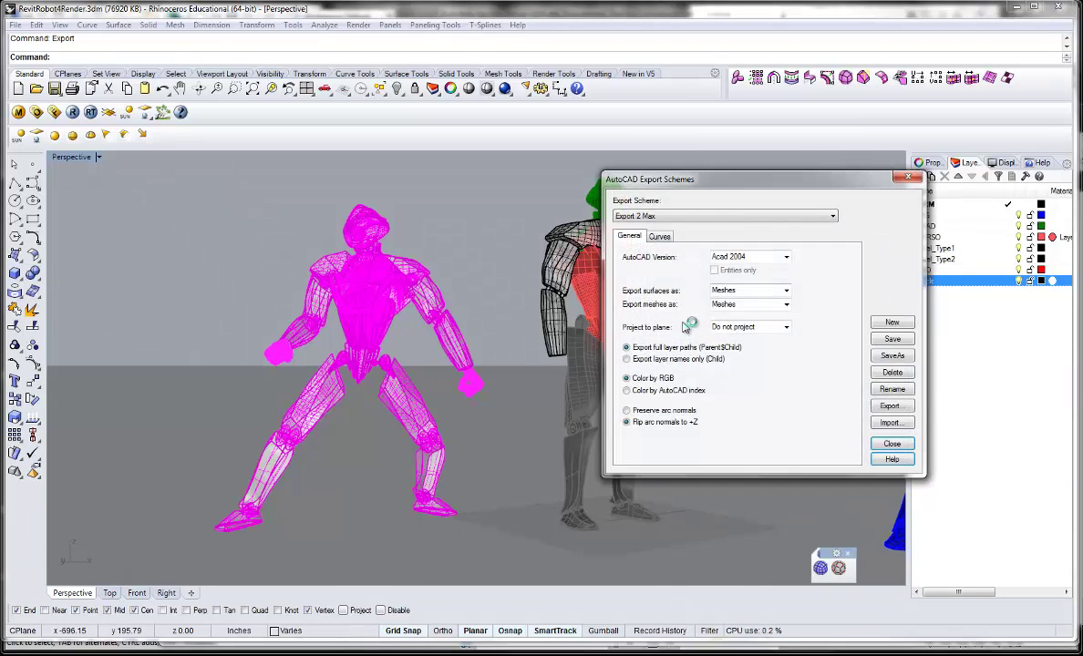
{"action": "left_click_drag", "start_coordinate": [784, 185], "coordinate": [629, 183]}
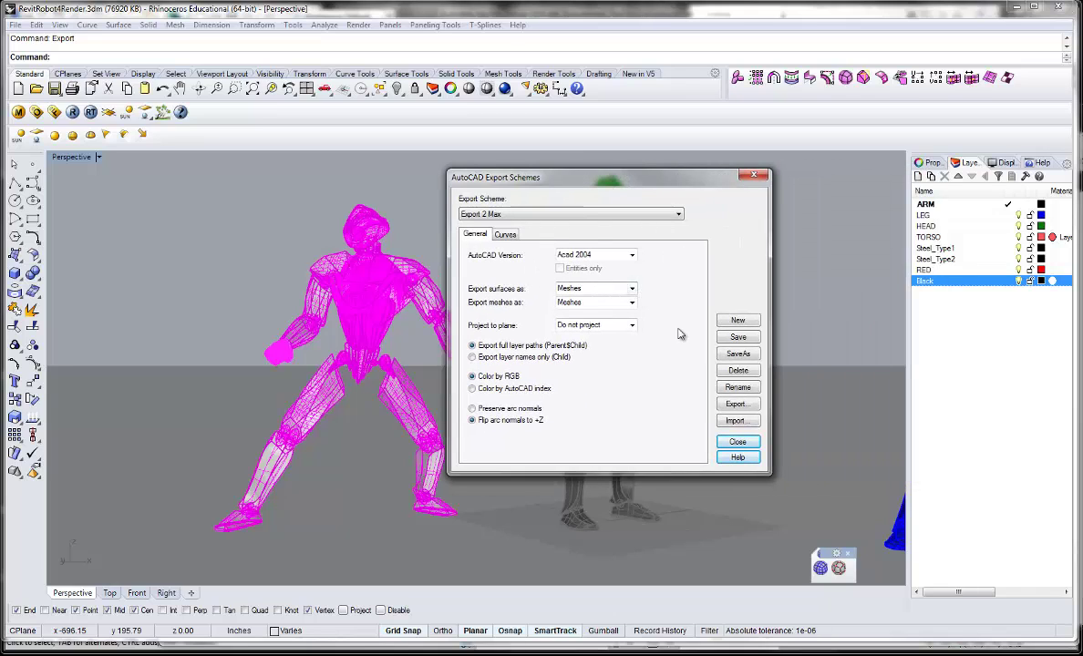
{"action": "left_click", "coordinate": [741, 442]}
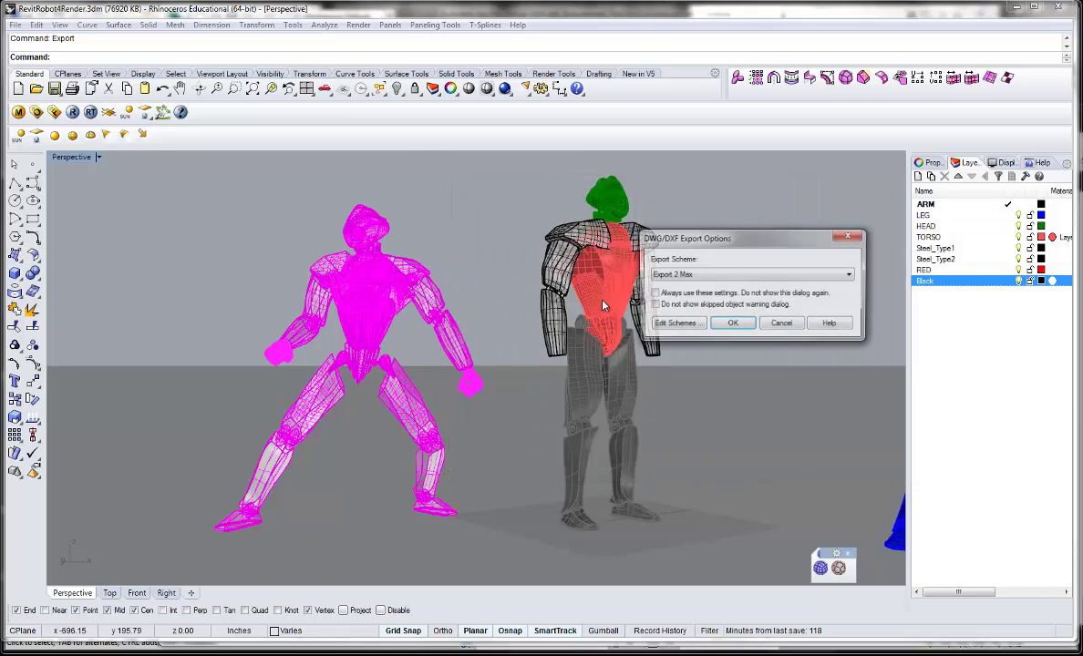
{"action": "left_click", "coordinate": [675, 323]}
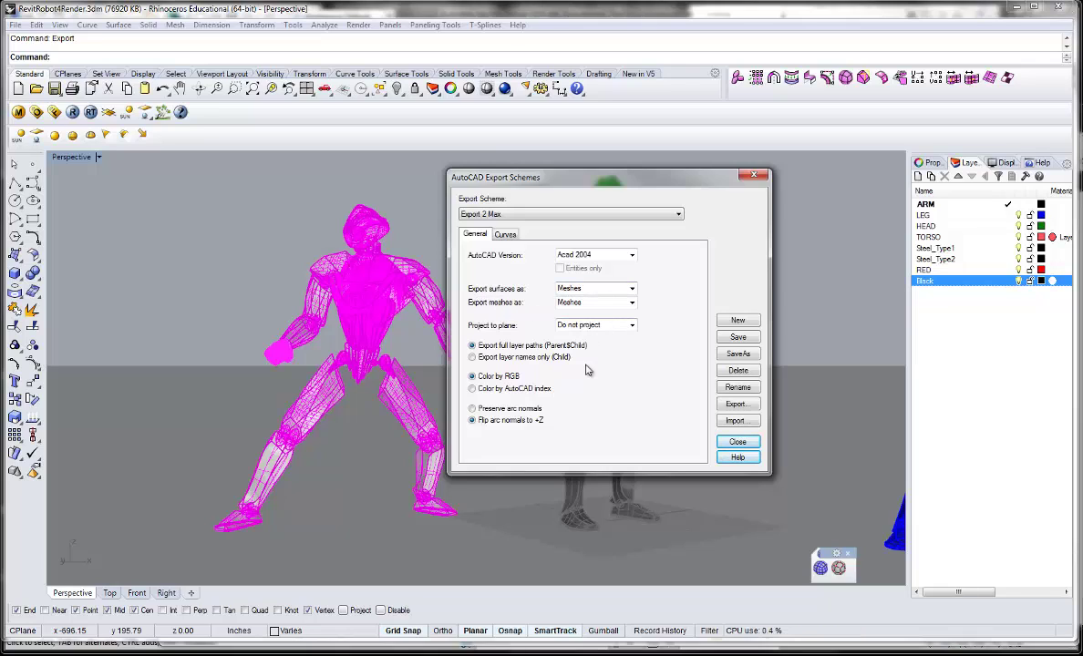
{"action": "left_click", "coordinate": [734, 442]}
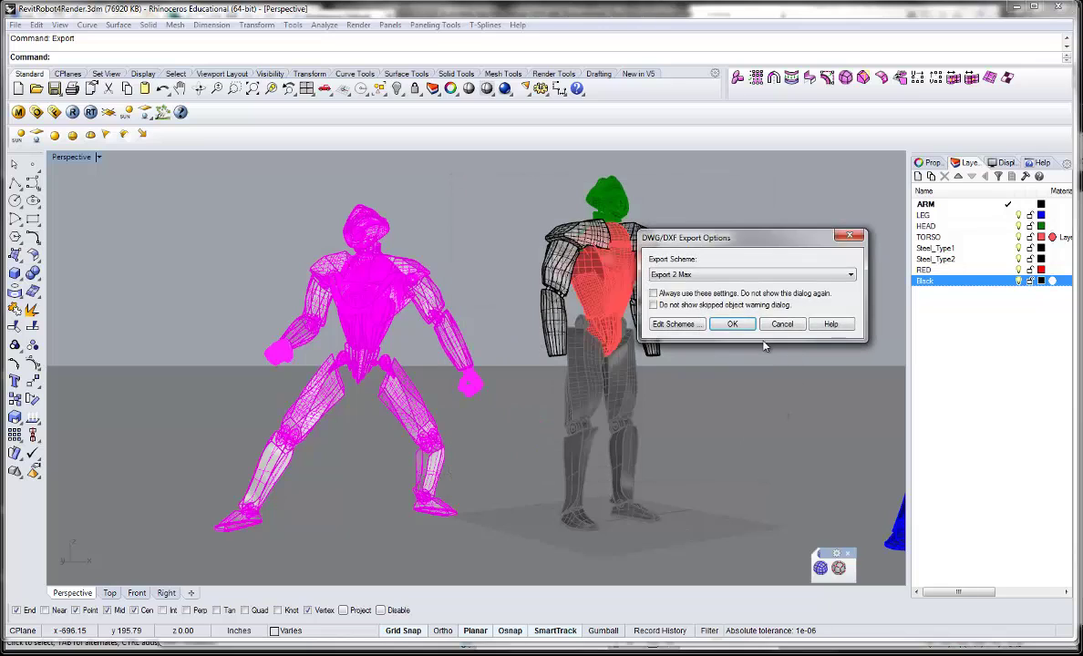
- Accept the export scheme, raise the polygon mesh density well towards more polygons, and finish the export
{"action": "left_click", "coordinate": [732, 325]}
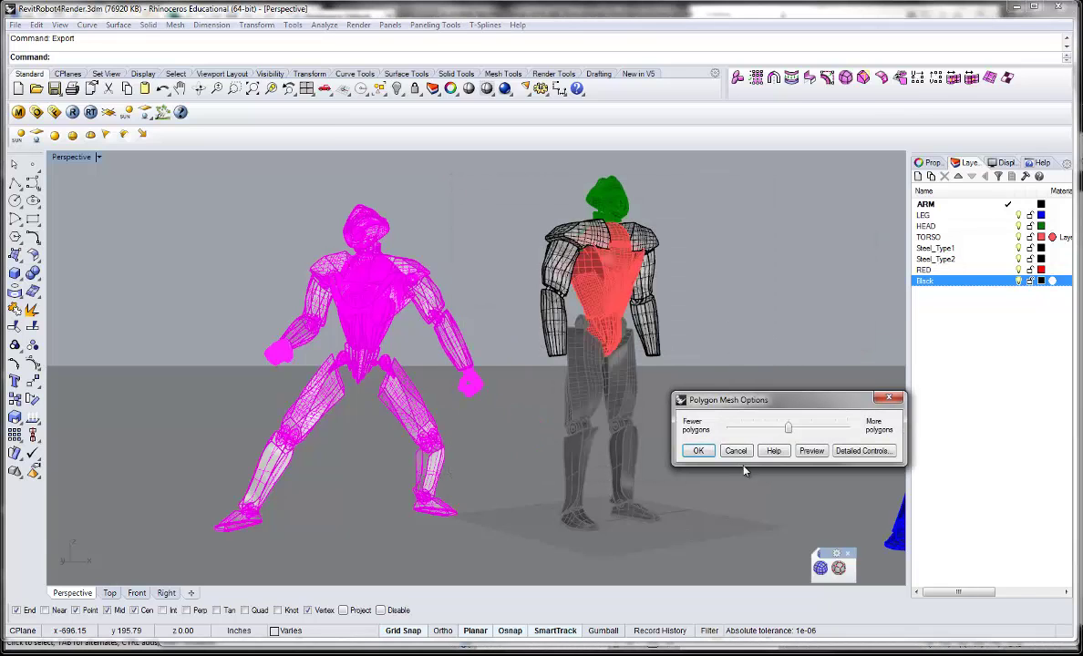
{"action": "left_click_drag", "start_coordinate": [789, 431], "coordinate": [823, 431]}
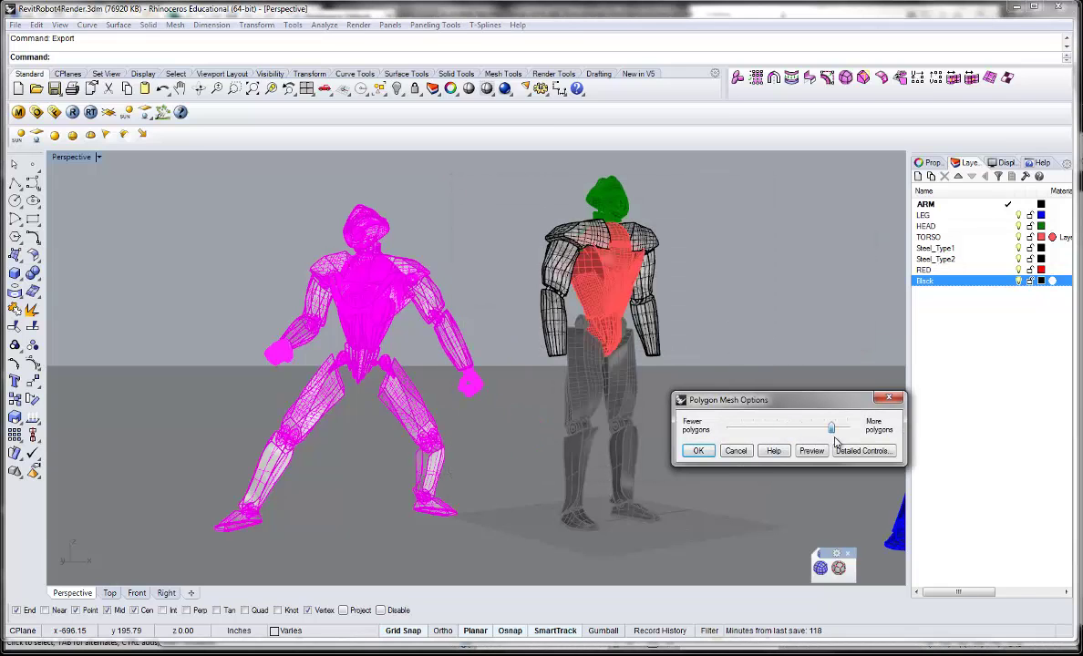
{"action": "key", "text": "Return"}
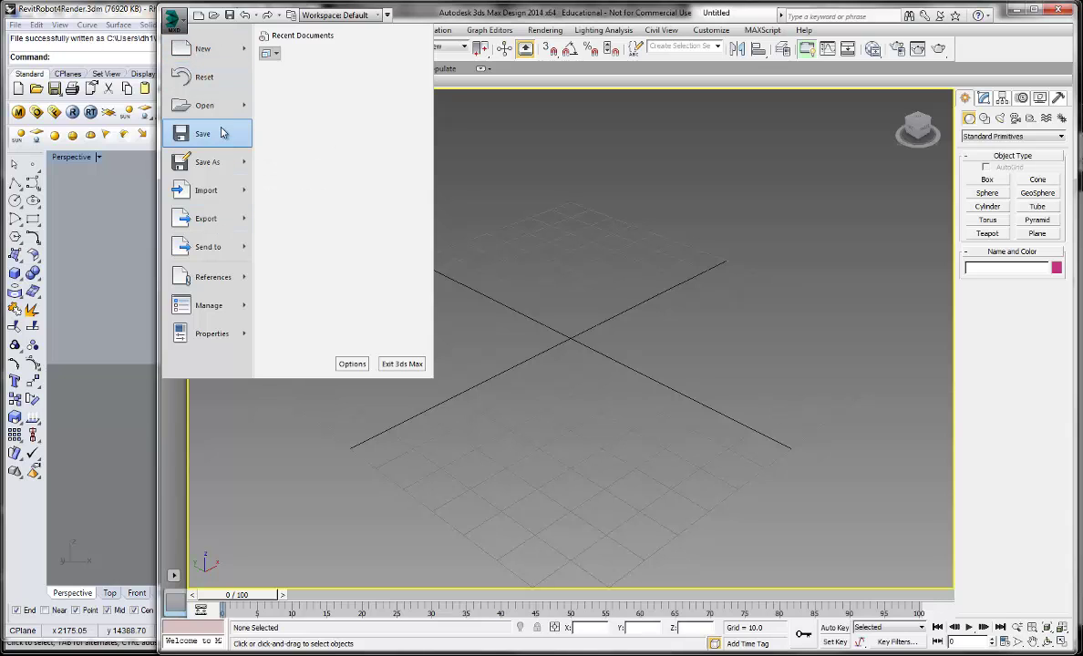
- In 3ds Max Design, import RevitRobot_3DSMAX.dxf from Documents > IAPD410_F14 > RobotRevit > BodyParts
{"action": "left_click", "coordinate": [223, 190]}
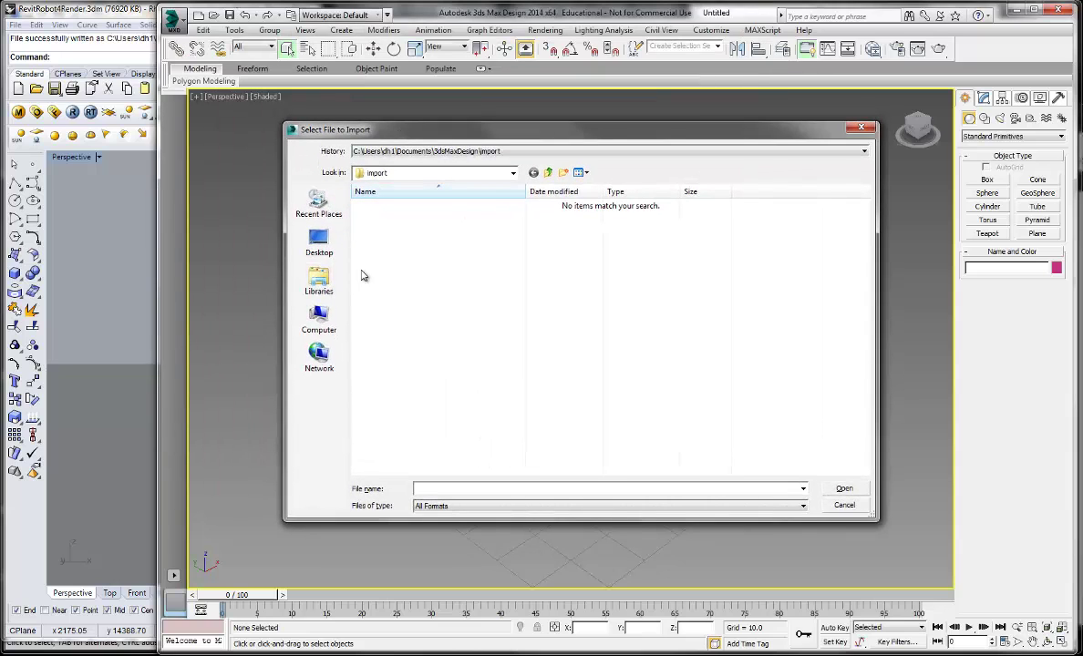
{"action": "left_click", "coordinate": [319, 242]}
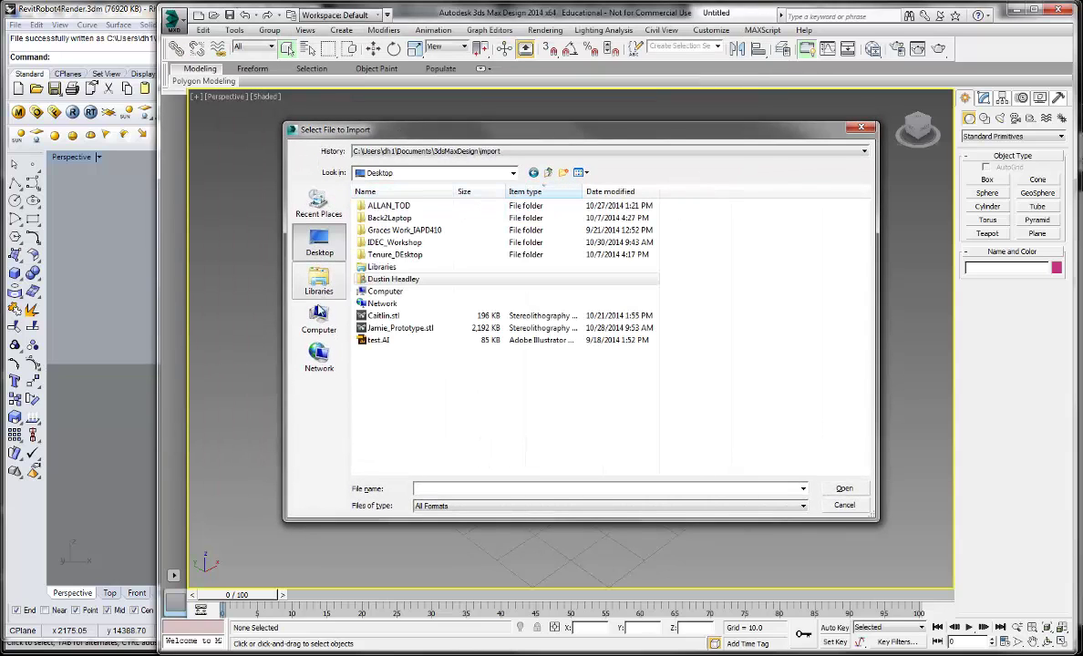
{"action": "double_click", "coordinate": [381, 266]}
{"action": "double_click", "coordinate": [408, 208]}
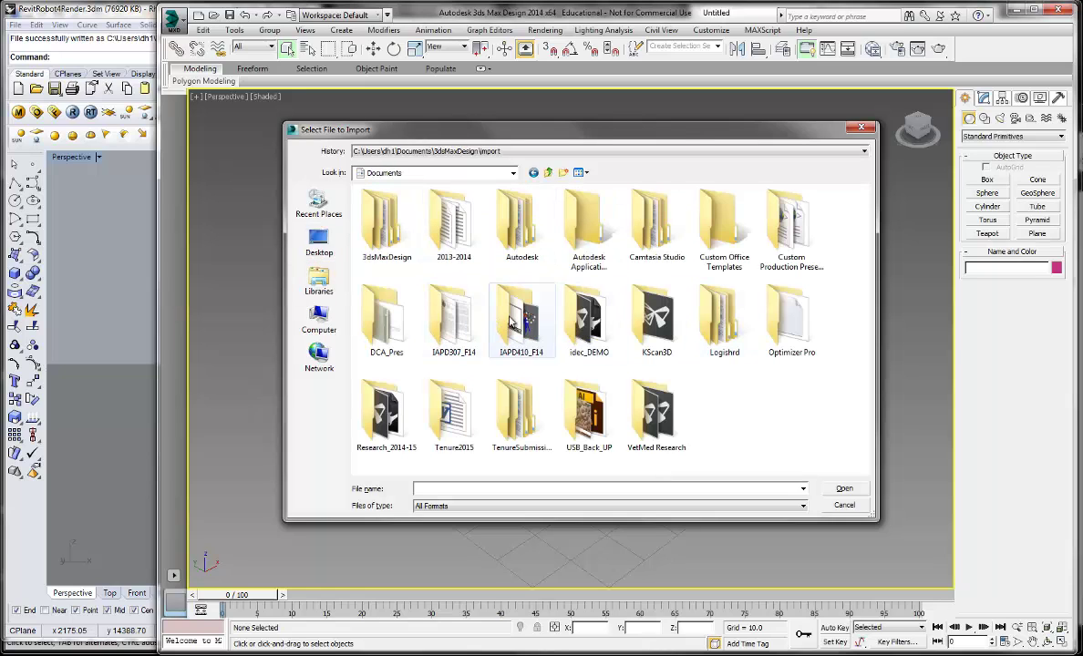
{"action": "double_click", "coordinate": [511, 315]}
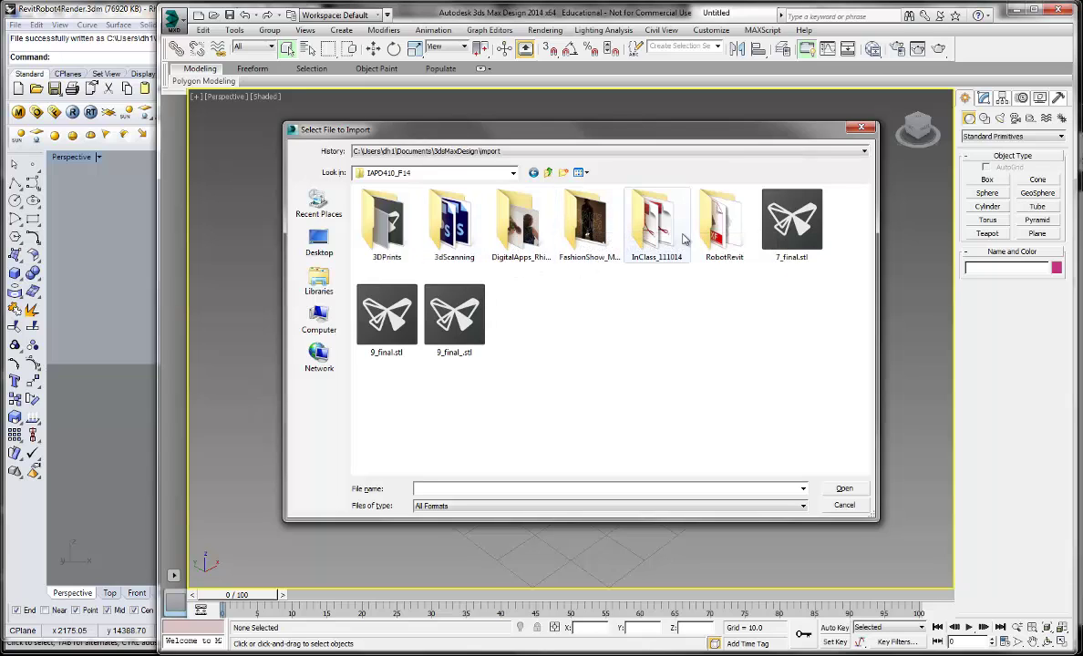
{"action": "double_click", "coordinate": [722, 226]}
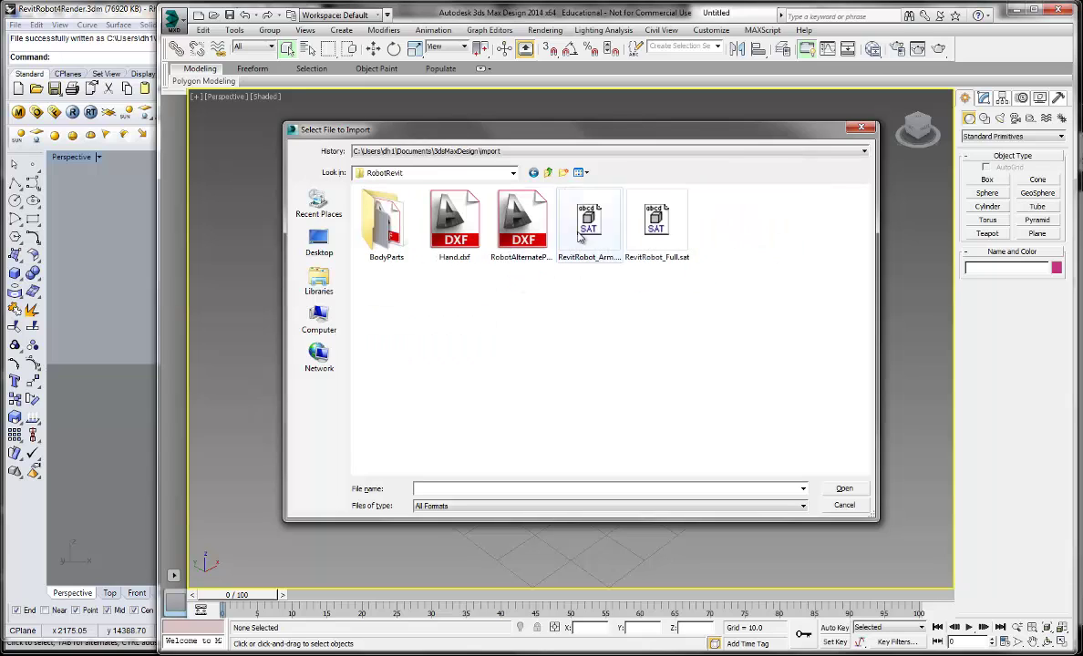
{"action": "double_click", "coordinate": [388, 224]}
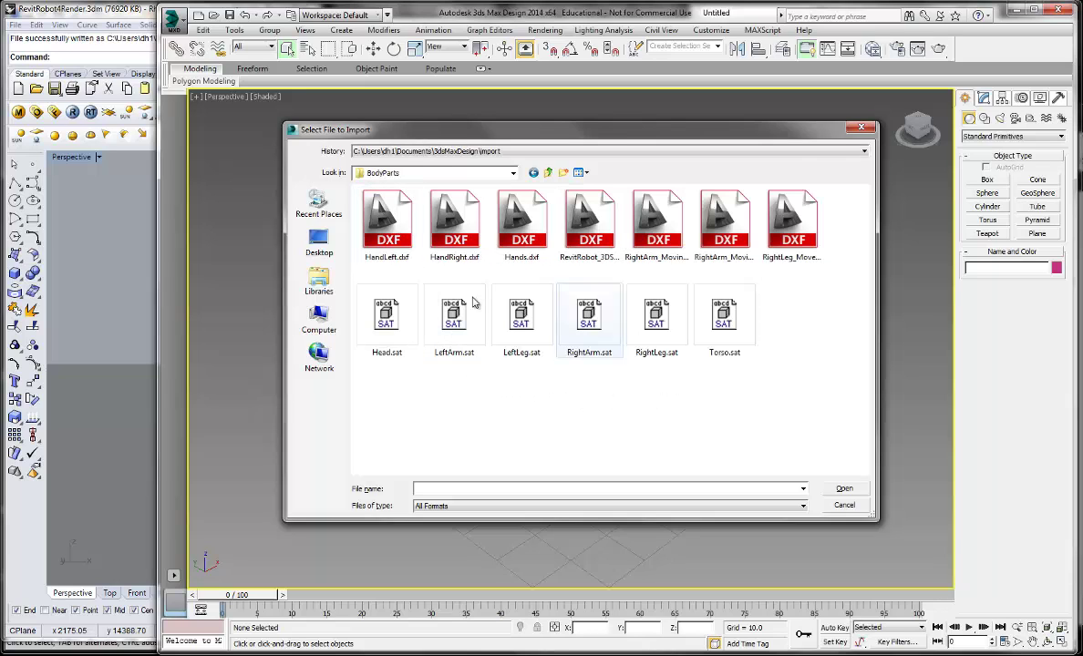
{"action": "left_click", "coordinate": [590, 223]}
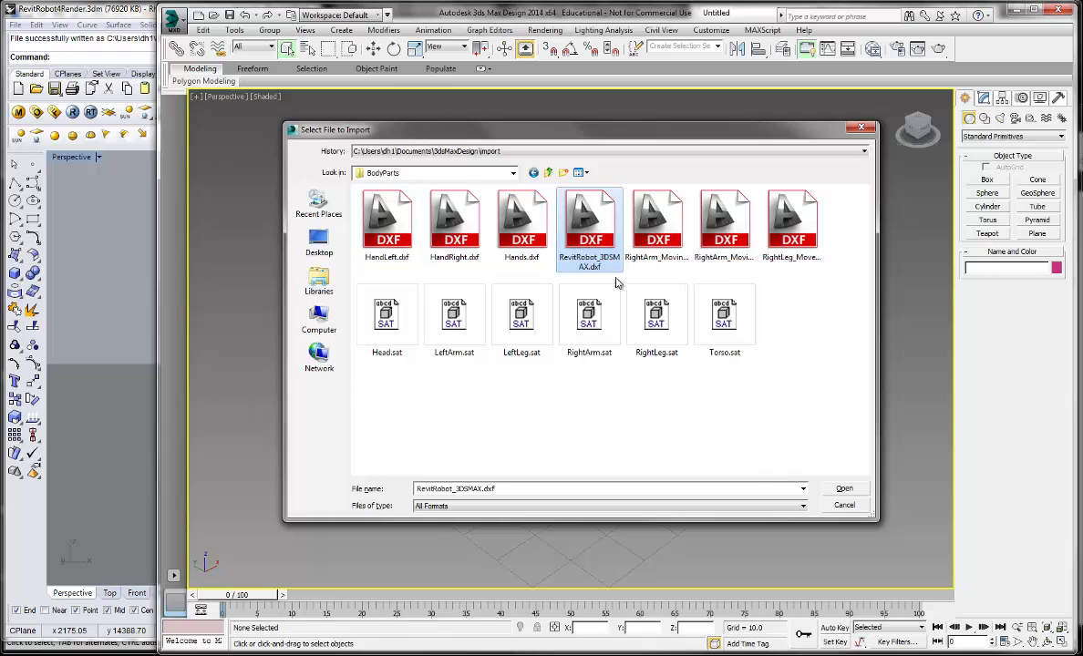
{"action": "left_click", "coordinate": [844, 489]}
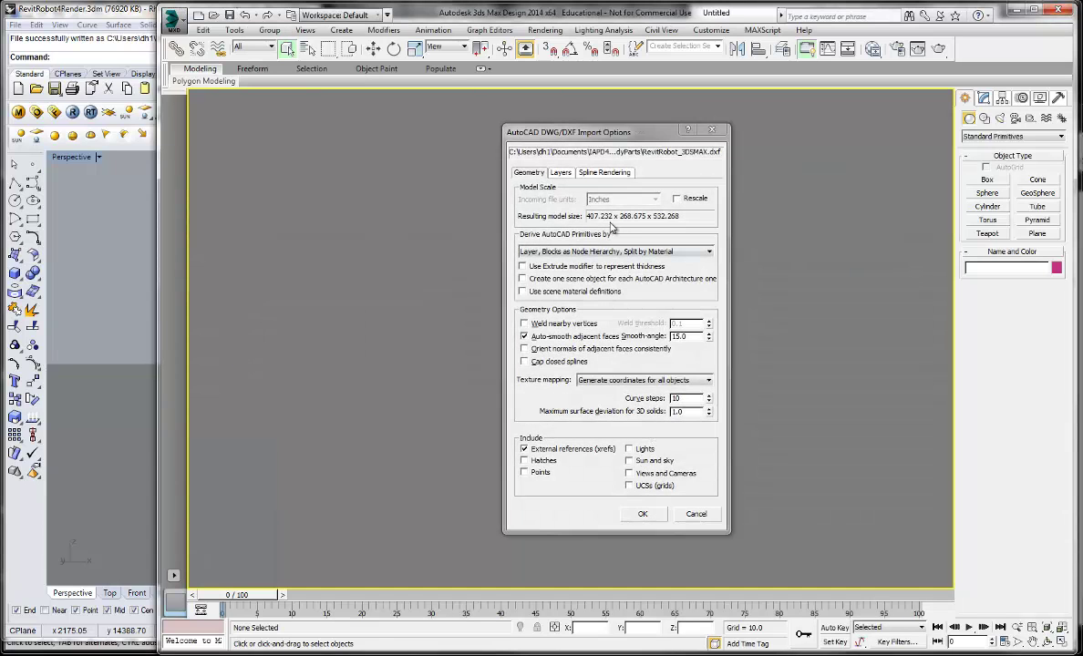
- Import the DXF without rescaling, deriving the AutoCAD primitives by Layer and keeping the other import options
{"action": "left_click", "coordinate": [676, 199]}
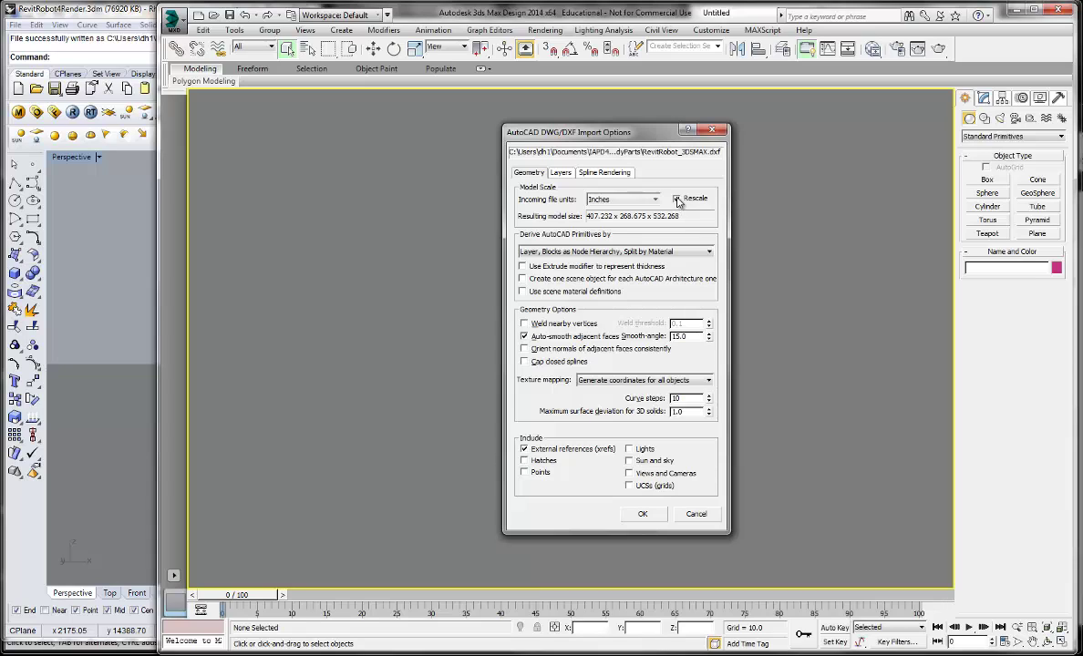
{"action": "left_click", "coordinate": [676, 199]}
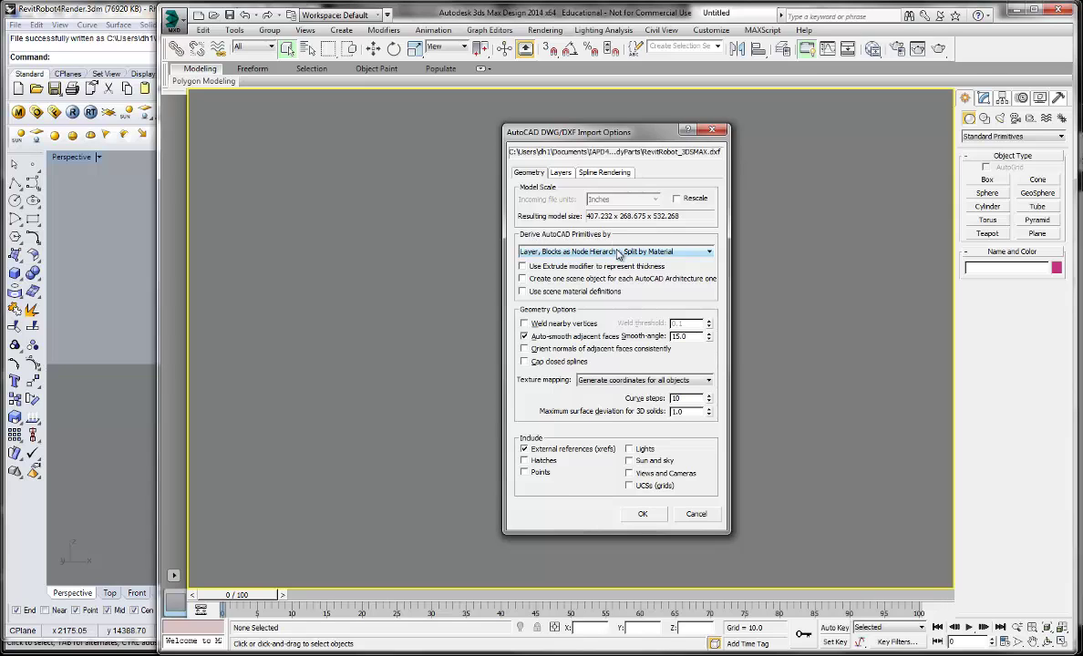
{"action": "left_click", "coordinate": [618, 253]}
{"action": "left_click", "coordinate": [503, 274]}
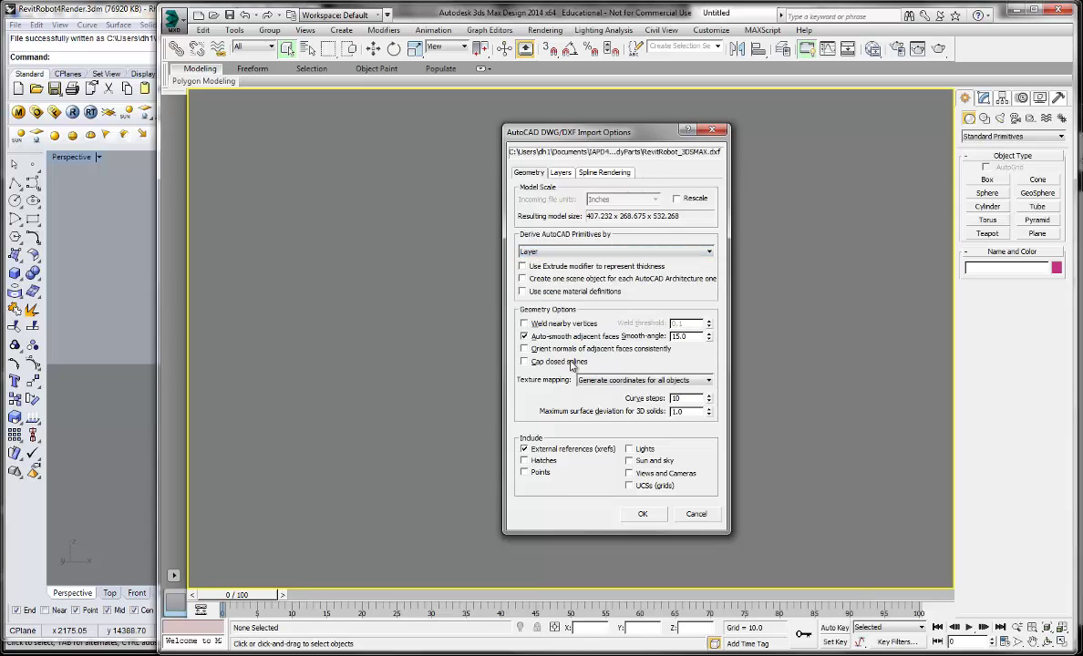
{"action": "left_click", "coordinate": [641, 513]}
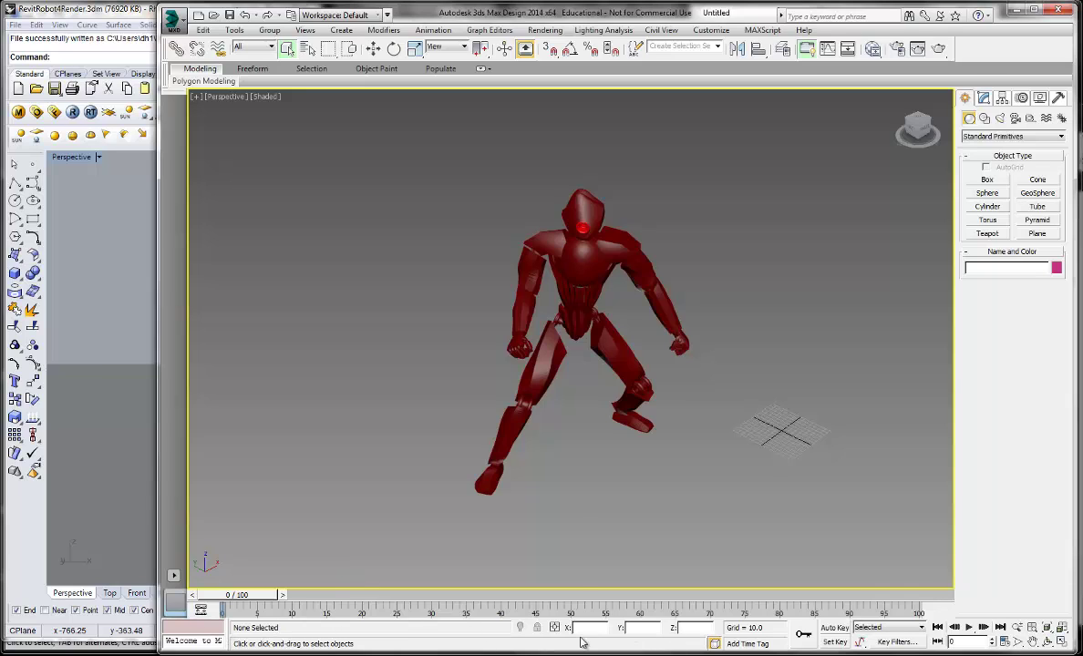
- Check how the imported robot is grouped by selecting its Steel_Type1 body parts and Steel_Type2 hands and joints, leaving nothing selected
{"action": "right_click", "coordinate": [601, 439]}
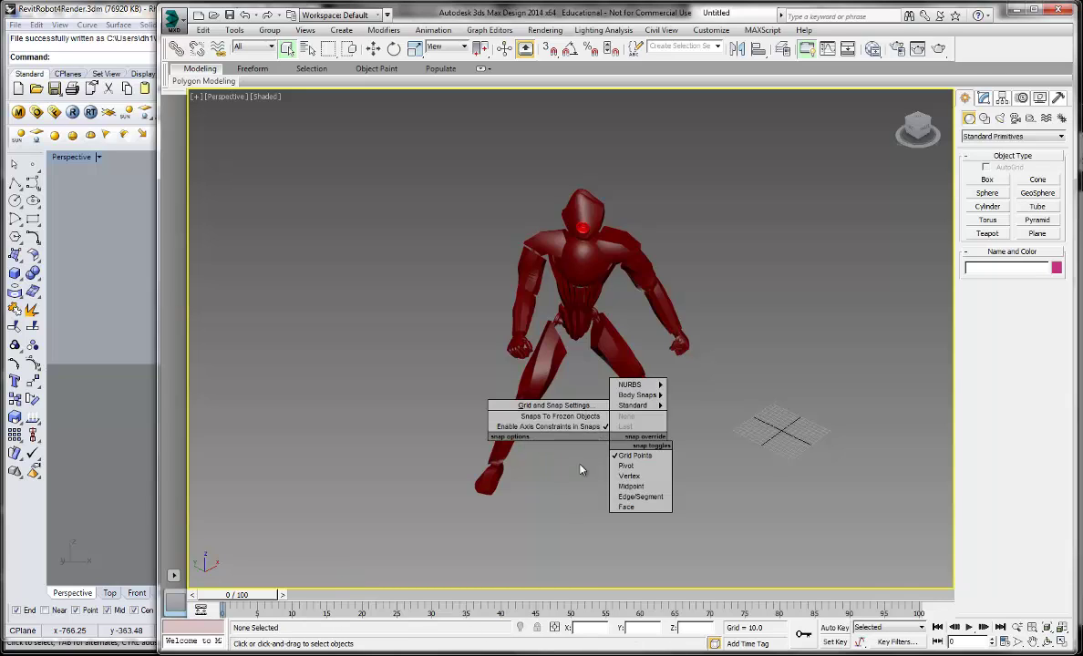
{"action": "middle_click_drag", "start_coordinate": [600, 447], "coordinate": [585, 444]}
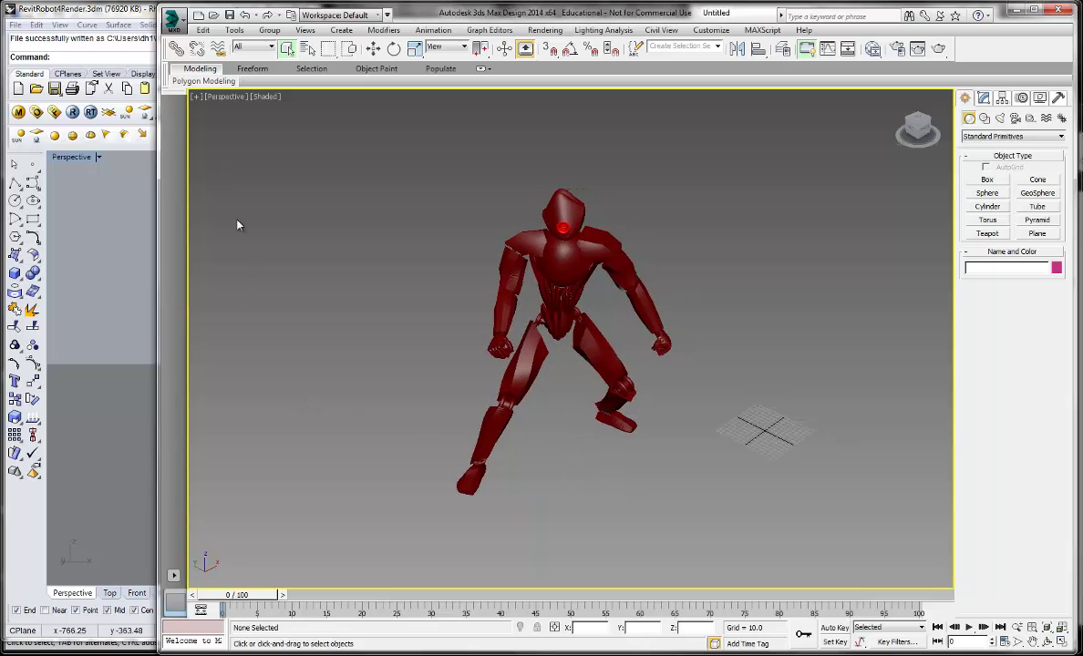
{"action": "left_click_drag", "start_coordinate": [162, 331], "coordinate": [44, 332]}
{"action": "middle_click_drag", "start_coordinate": [464, 434], "coordinate": [447, 353], "text": "alt"}
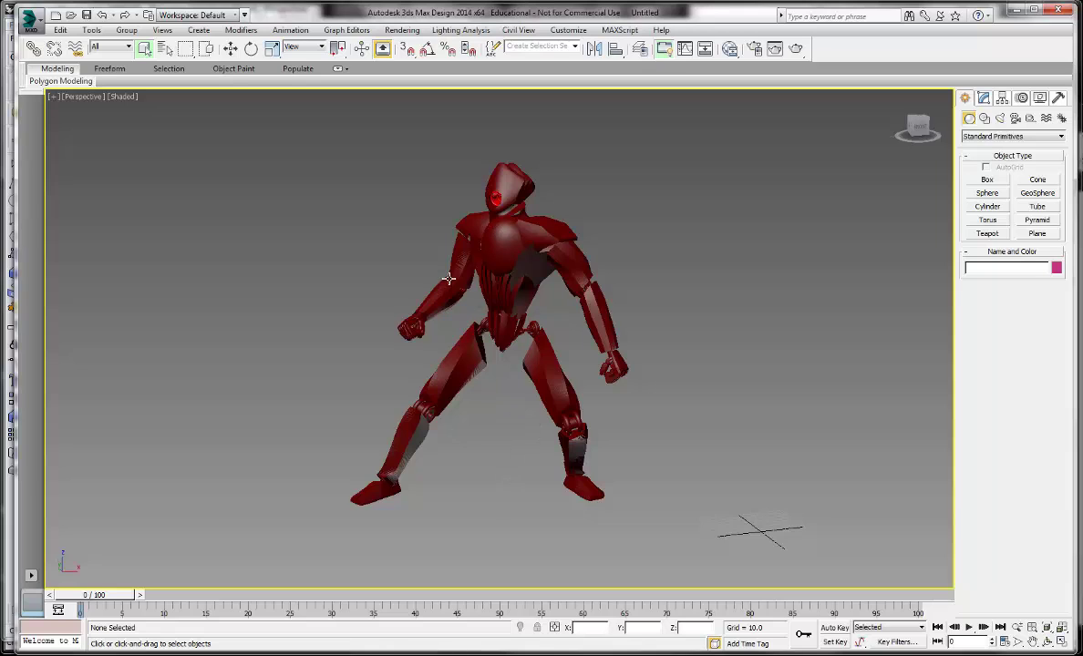
{"action": "left_click", "coordinate": [144, 48]}
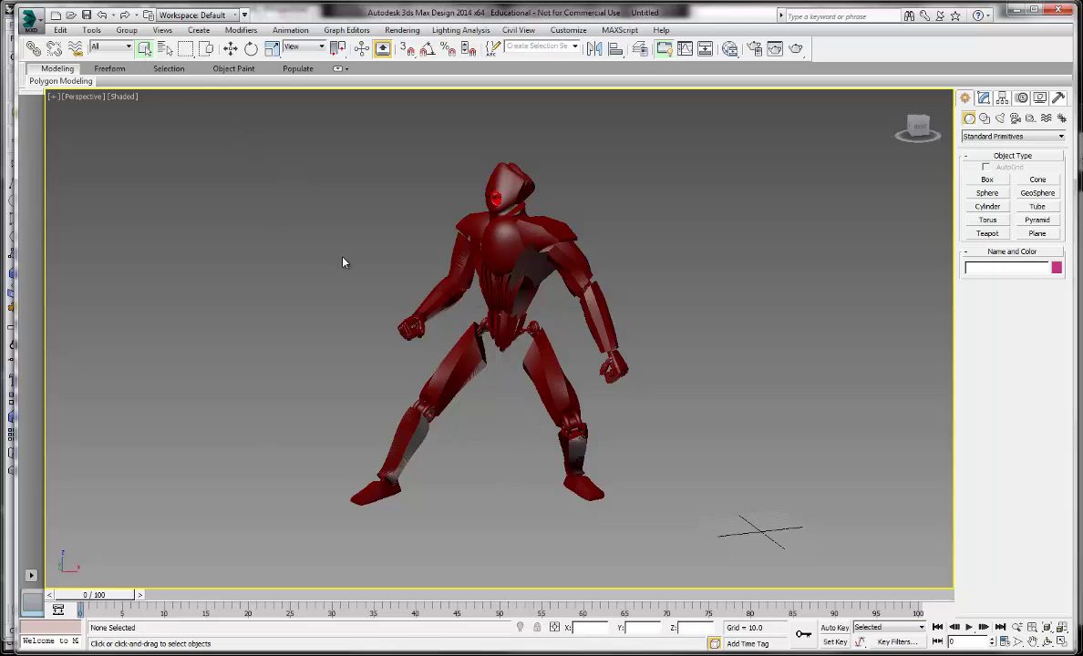
{"action": "left_click", "coordinate": [446, 296]}
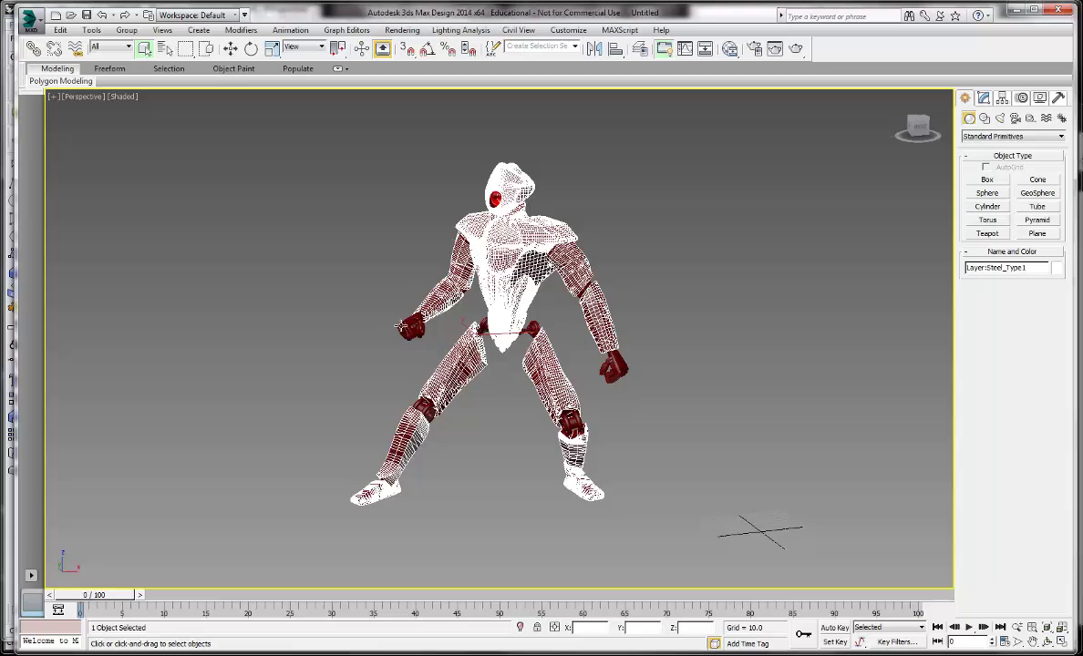
{"action": "left_click", "coordinate": [407, 327]}
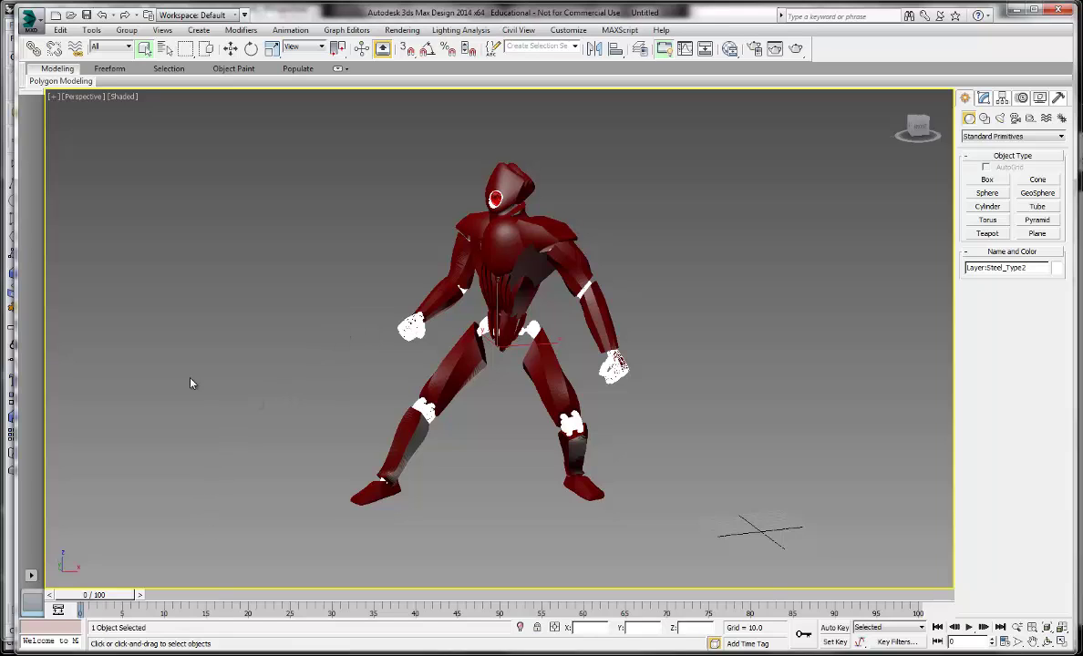
{"action": "left_click", "coordinate": [344, 326]}
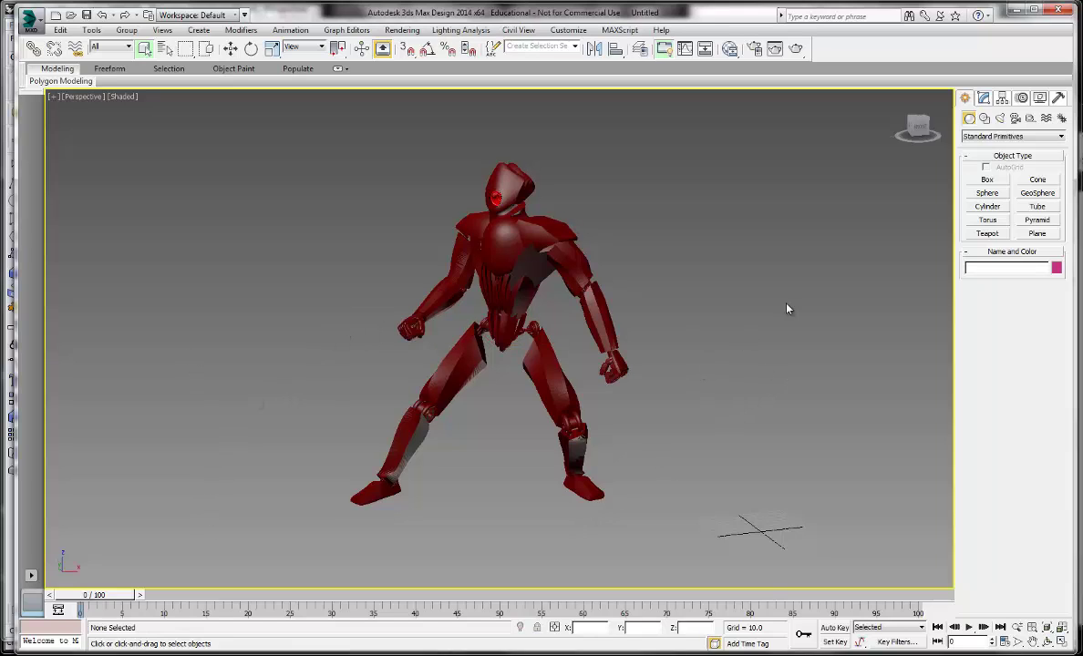
- Draw a ground plane under the robot, about 1267 long and 1289 wide
{"action": "left_click", "coordinate": [1036, 233]}
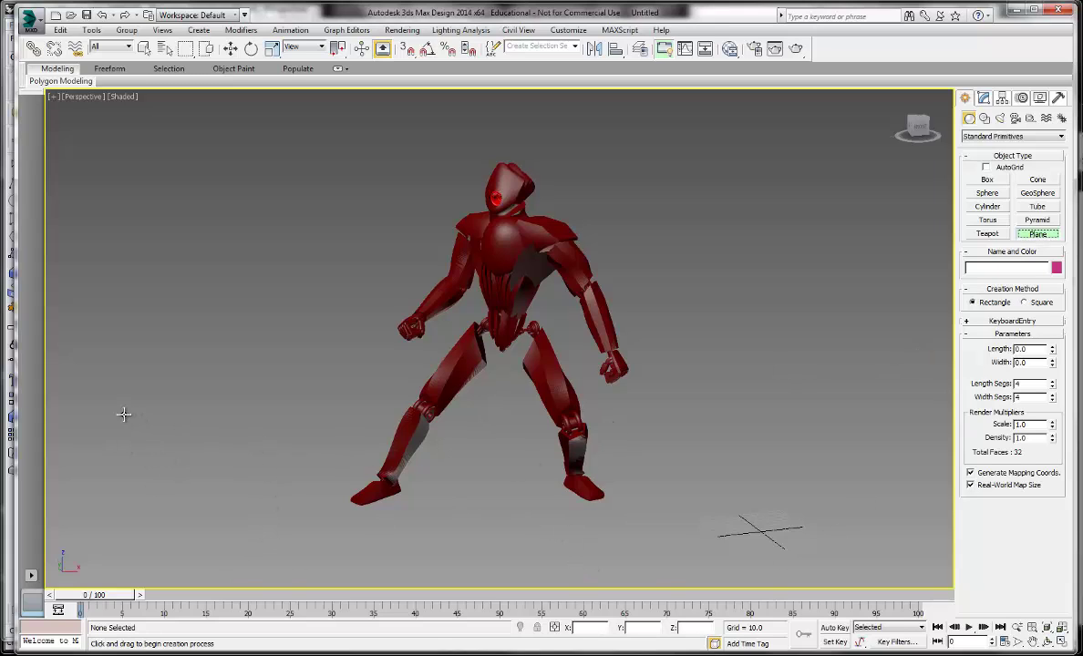
{"action": "left_click_drag", "start_coordinate": [70, 392], "coordinate": [318, 507]}
{"action": "left_click_drag", "start_coordinate": [402, 526], "coordinate": [927, 560]}
- Draw a larger ground plane around the robot, about 4805 long and 2925 wide
{"action": "scroll", "coordinate": [638, 520], "scroll_direction": "down", "scroll_amount": 10}
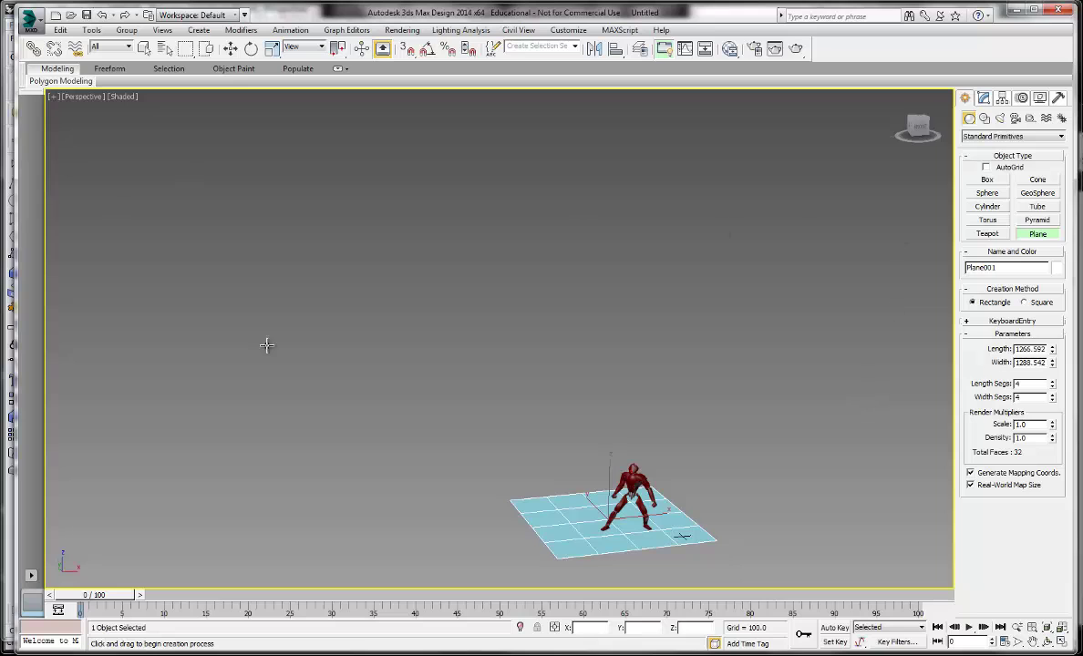
{"action": "scroll", "coordinate": [344, 374], "scroll_direction": "down", "scroll_amount": 5}
{"action": "scroll", "coordinate": [406, 425], "scroll_direction": "up", "scroll_amount": 3}
{"action": "scroll", "coordinate": [428, 300], "scroll_direction": "up", "scroll_amount": 2}
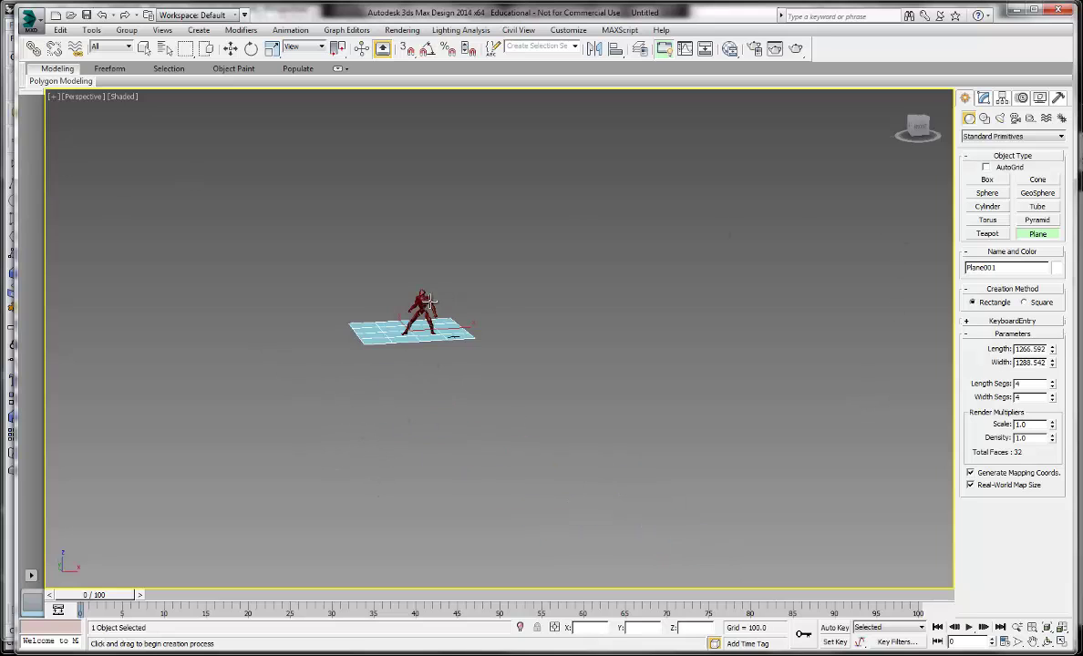
{"action": "scroll", "coordinate": [428, 301], "scroll_direction": "up", "scroll_amount": 2}
{"action": "left_click_drag", "start_coordinate": [196, 286], "coordinate": [938, 439]}
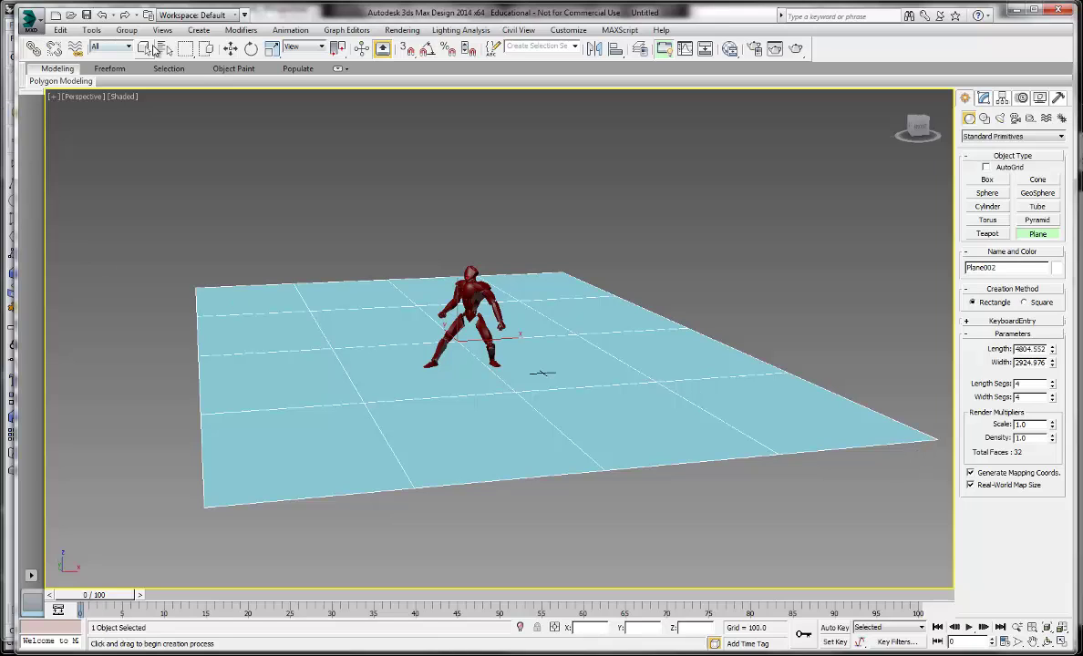
- Select Plane001 by name from the scene and delete it
{"action": "left_click", "coordinate": [145, 49]}
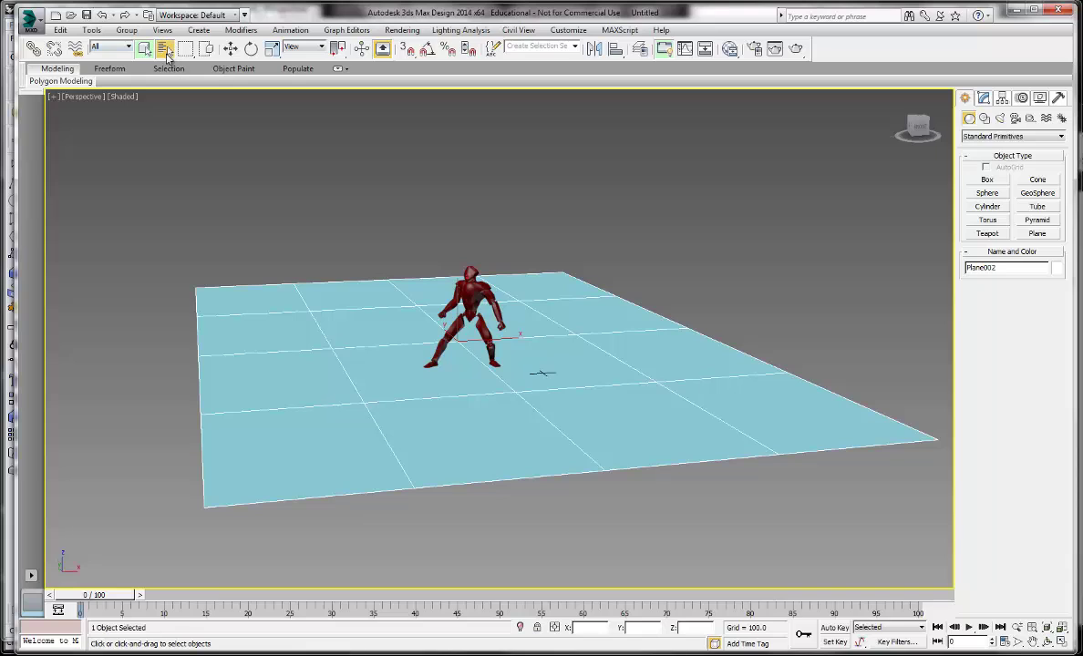
{"action": "left_click", "coordinate": [164, 49]}
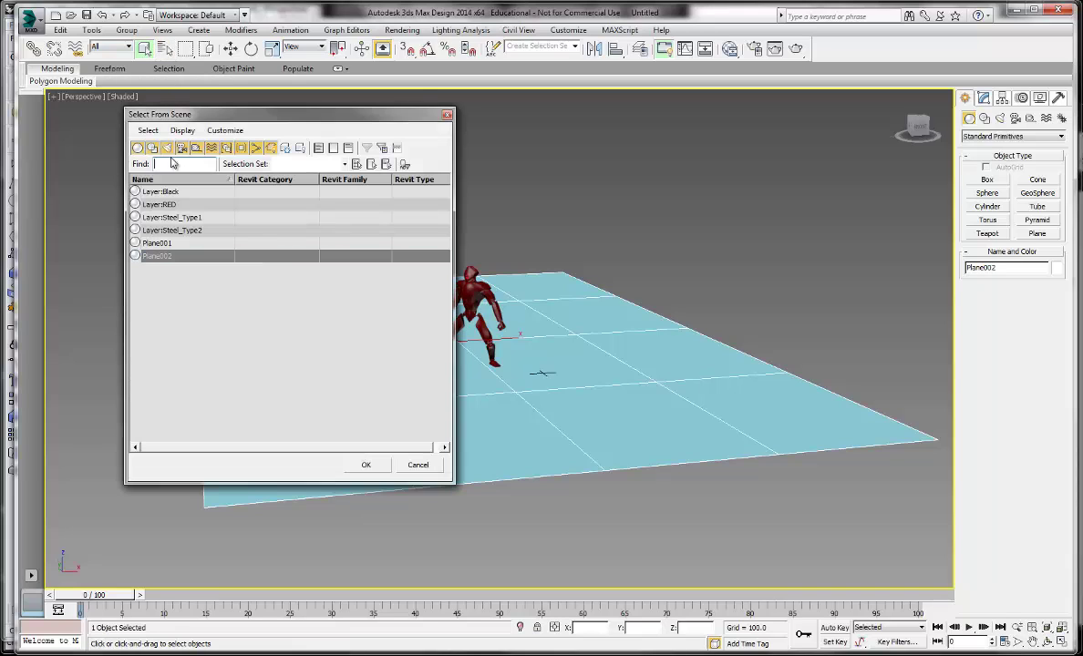
{"action": "left_click", "coordinate": [165, 244]}
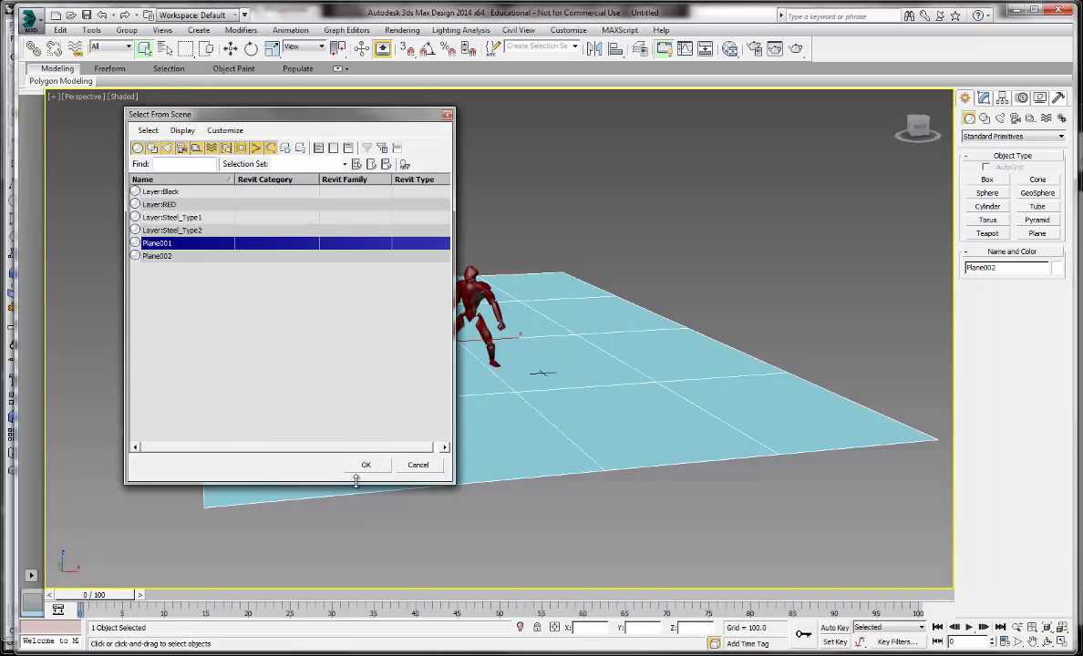
{"action": "left_click", "coordinate": [366, 466]}
{"action": "left_click", "coordinate": [373, 460]}
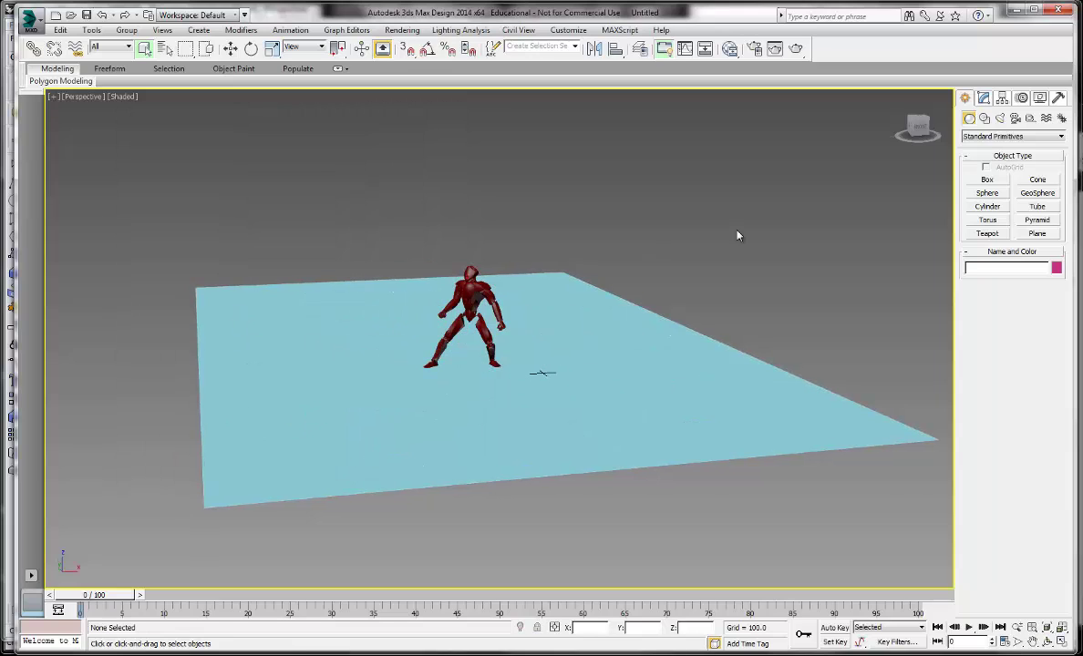
- Create a Daylight system beside the robot with mr Photographic Exposure Control and mr Physical Sky, at an orbital scale of about 526
{"action": "left_click", "coordinate": [1062, 120]}
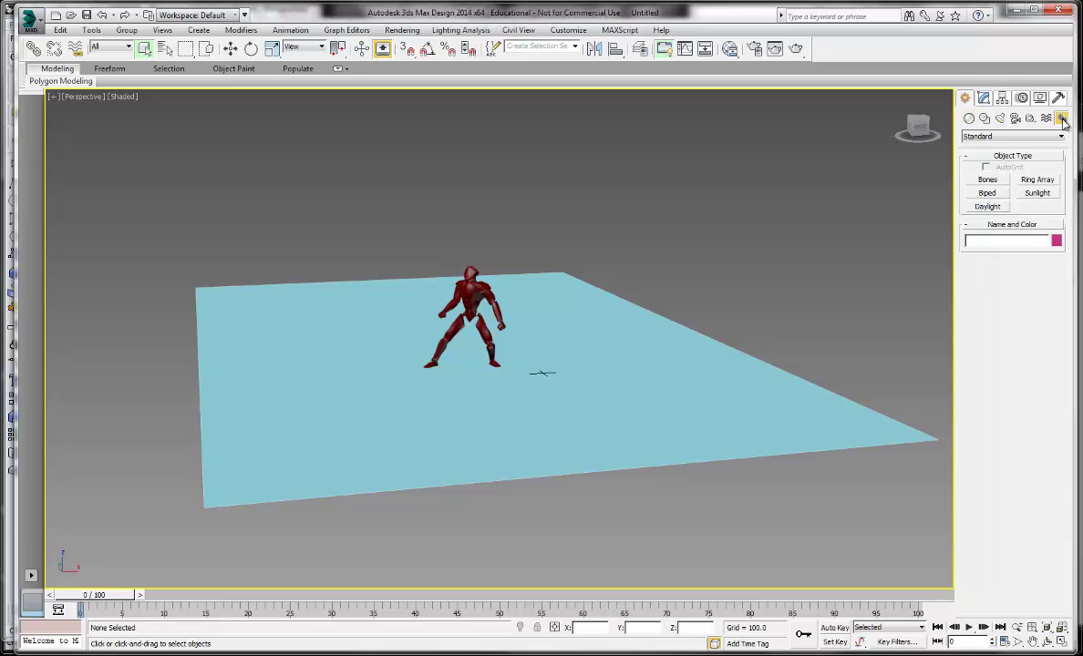
{"action": "left_click", "coordinate": [996, 208]}
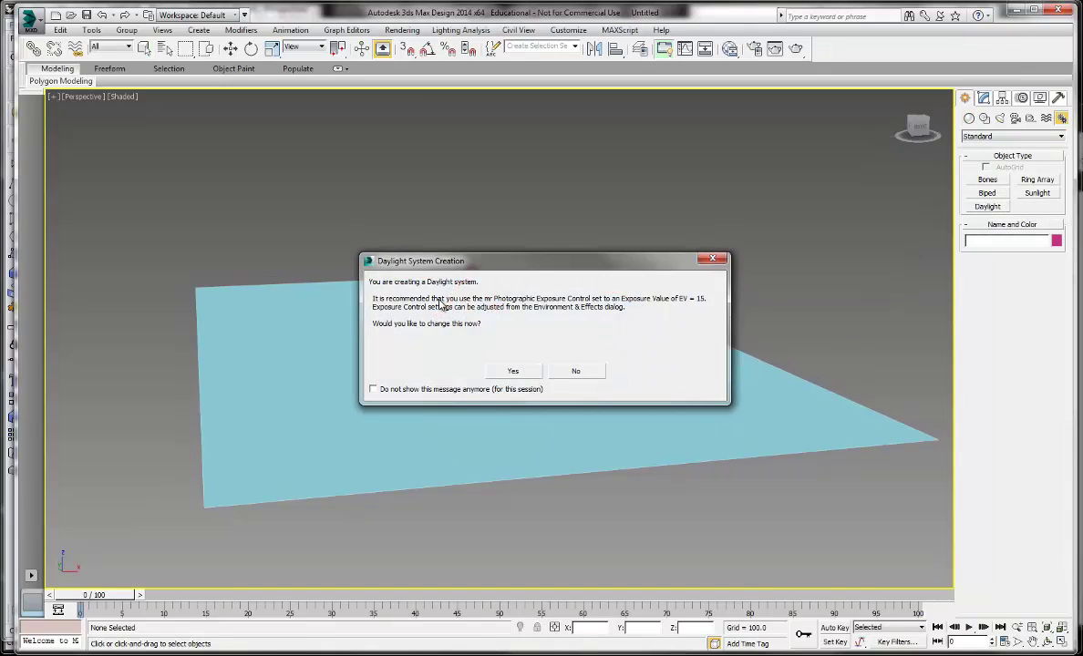
{"action": "left_click_drag", "start_coordinate": [446, 243], "coordinate": [585, 165]}
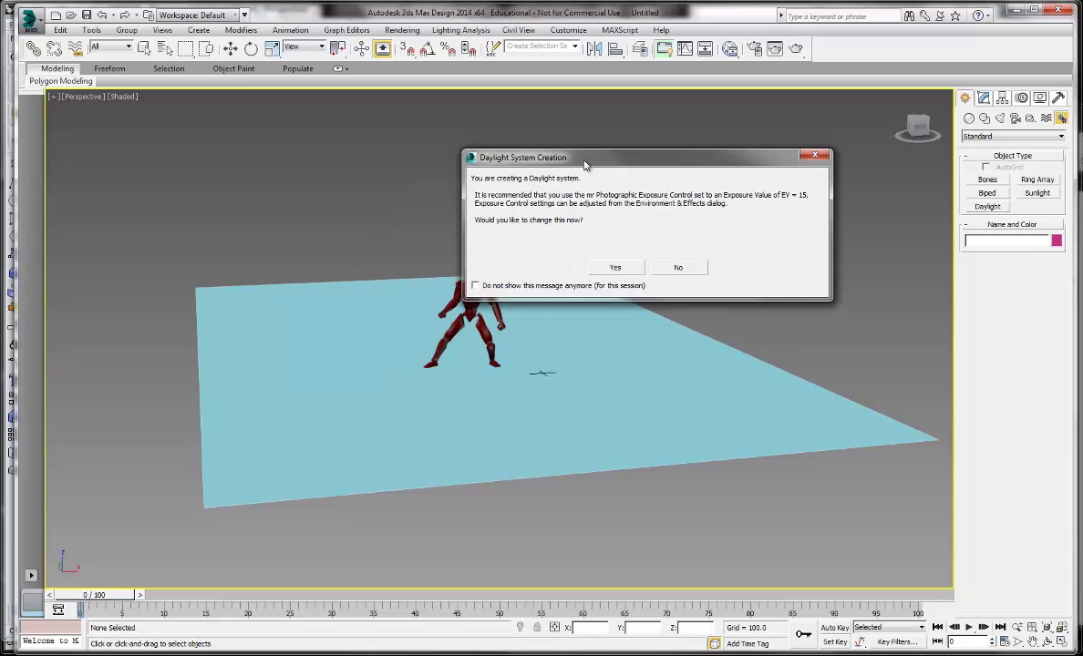
{"action": "left_click", "coordinate": [617, 267]}
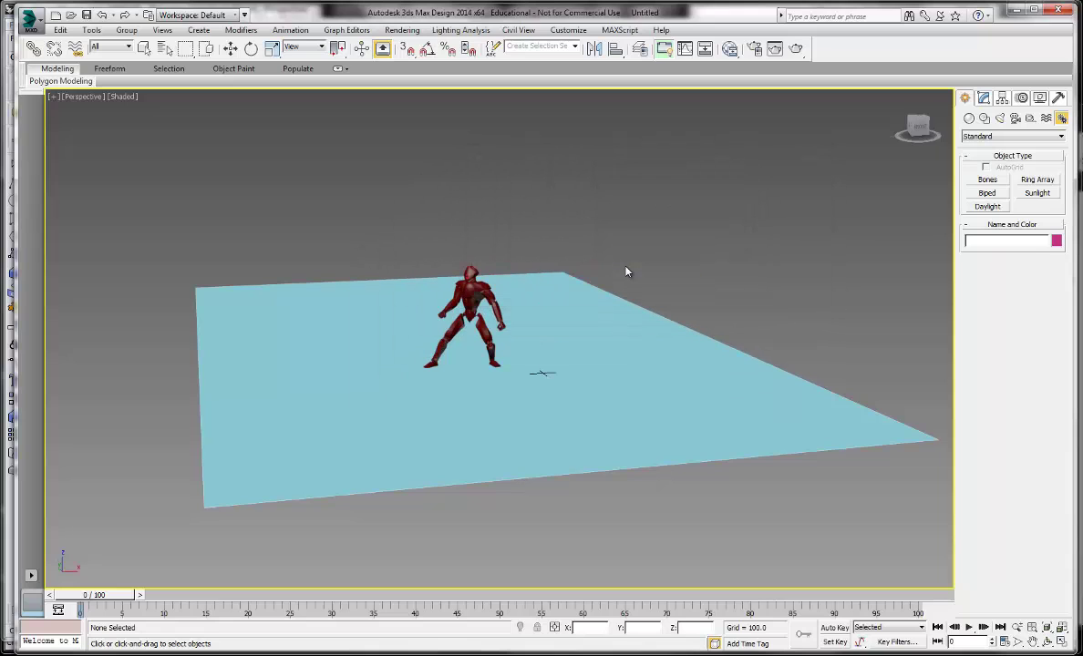
{"action": "left_click", "coordinate": [741, 317]}
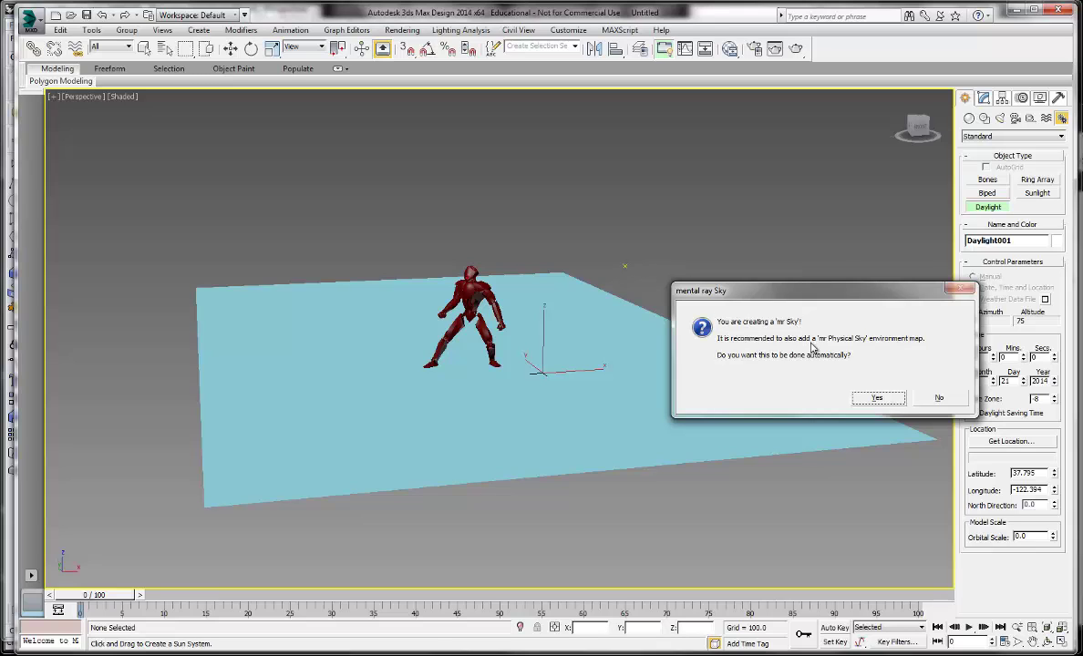
{"action": "left_click", "coordinate": [877, 400]}
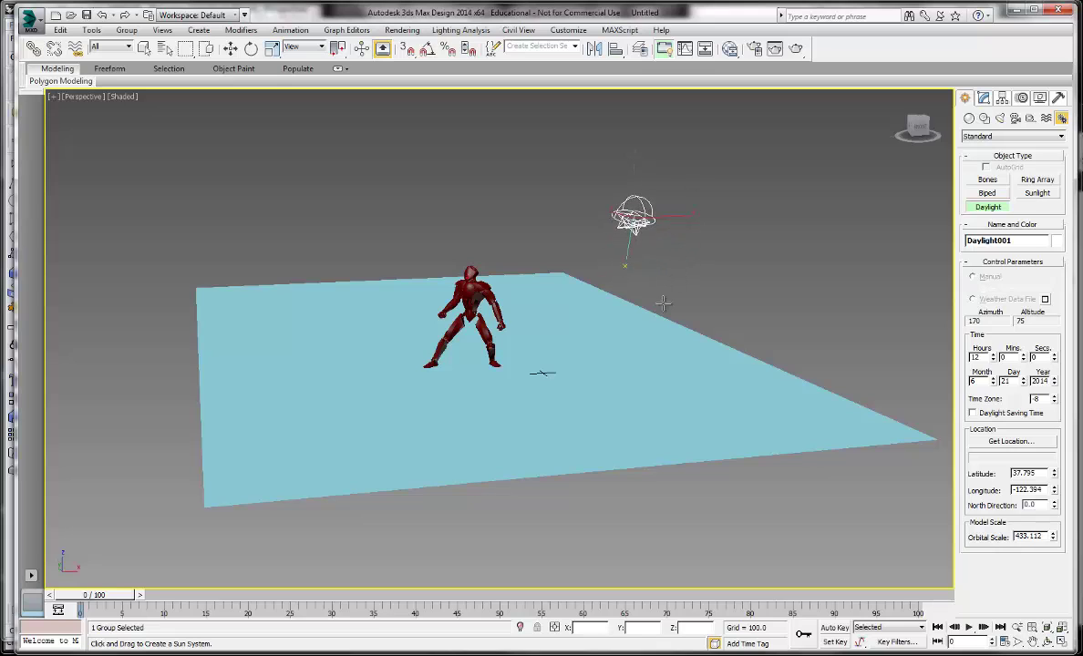
{"action": "left_click", "coordinate": [629, 290]}
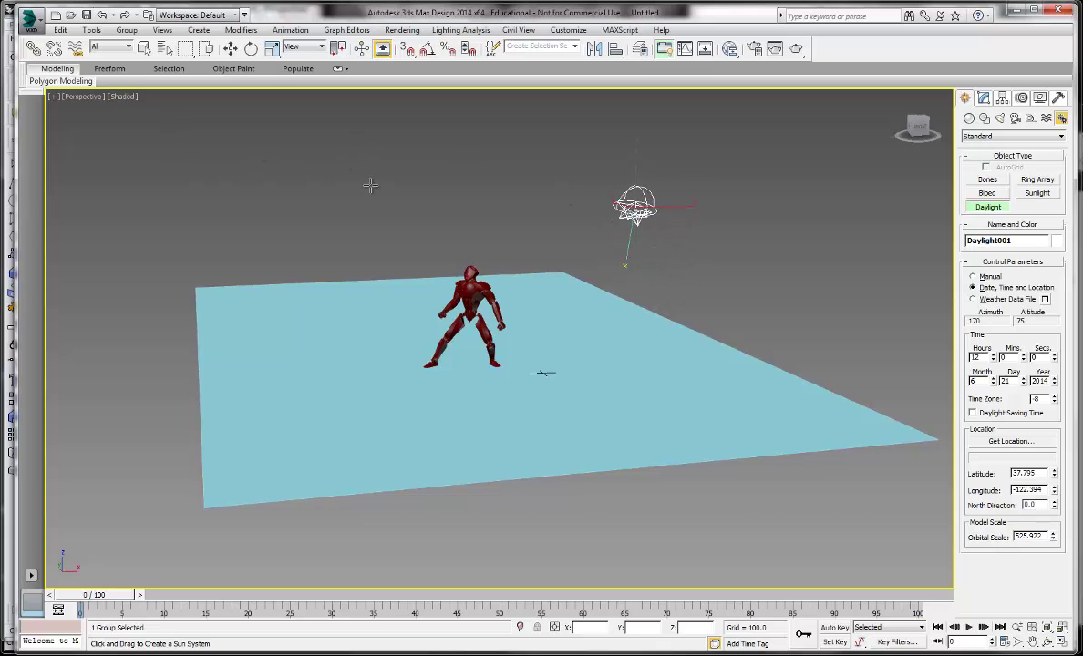
- Set the daylight system's time to hour 17 and its month to 7
{"action": "middle_click_drag", "start_coordinate": [674, 235], "coordinate": [676, 193], "text": "alt"}
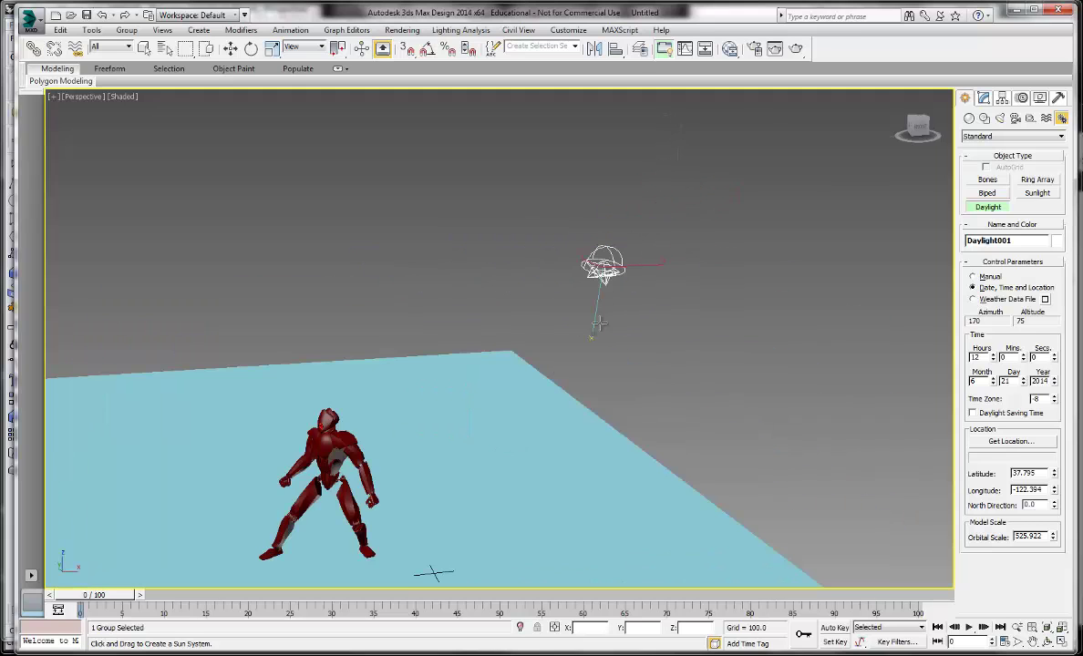
{"action": "middle_click_drag", "start_coordinate": [557, 300], "coordinate": [522, 398], "text": "alt"}
{"action": "scroll", "coordinate": [520, 398], "scroll_direction": "up", "scroll_amount": 2}
{"action": "scroll", "coordinate": [519, 399], "scroll_direction": "up", "scroll_amount": 2}
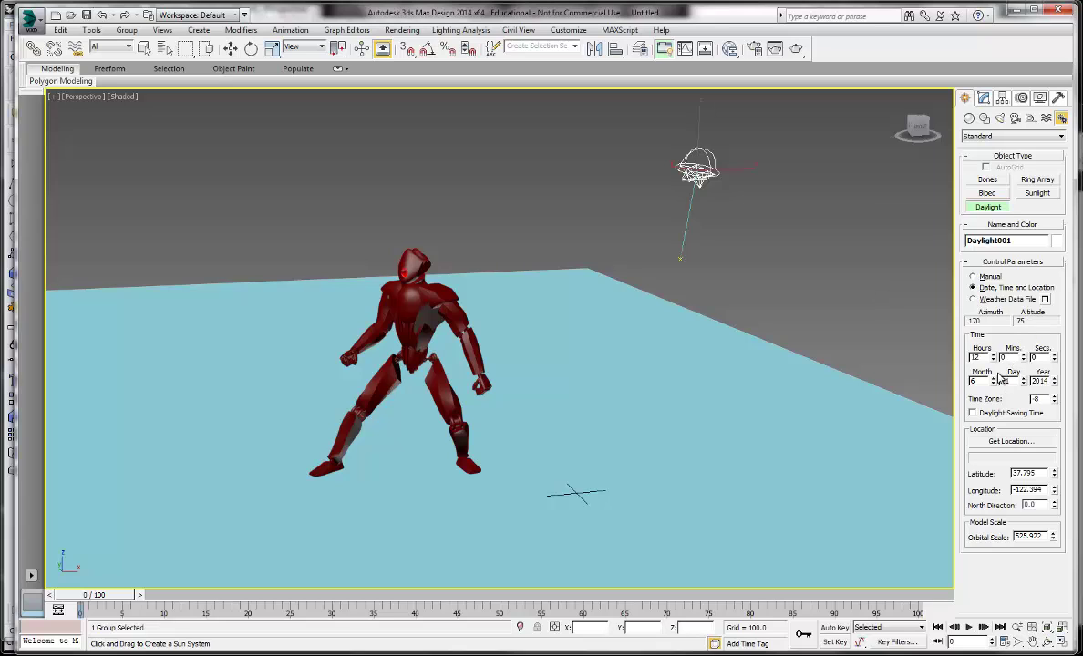
{"action": "double_click", "coordinate": [983, 357]}
{"action": "left_click", "coordinate": [995, 378]}
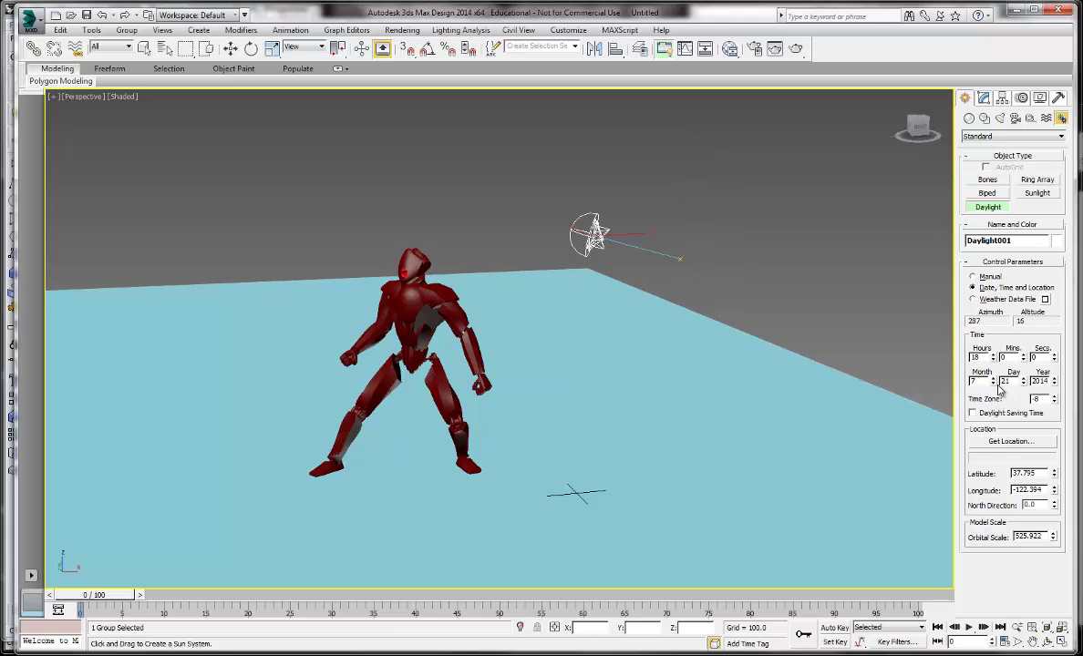
{"action": "left_click", "coordinate": [994, 360]}
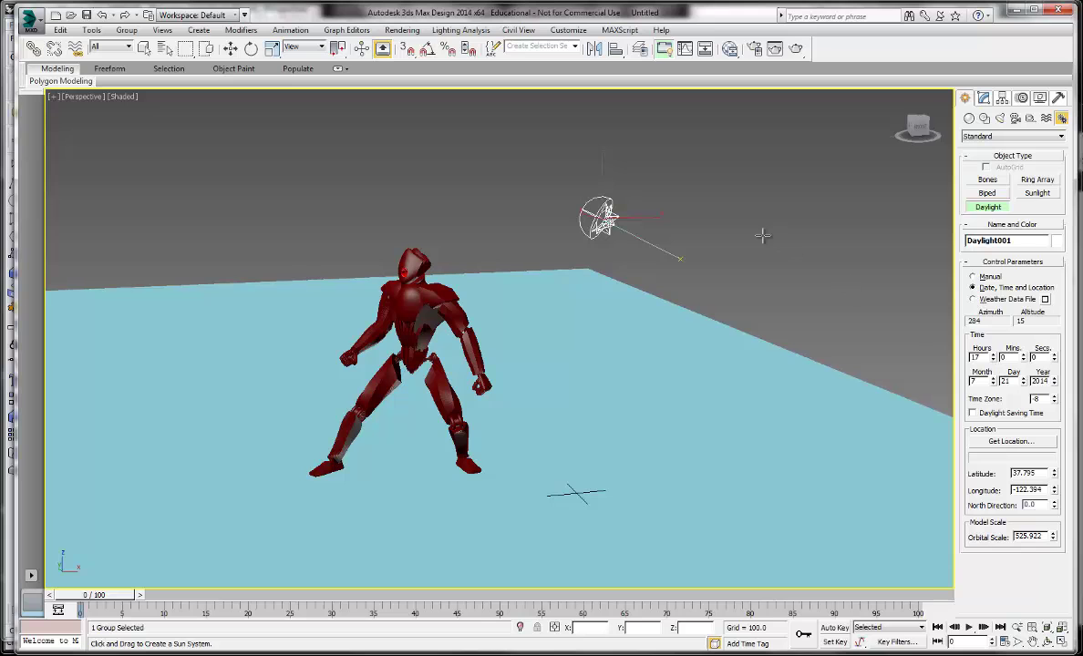
- Set the daylight system's geographic location to Topeka, KS, and finish creating it
{"action": "left_click", "coordinate": [1009, 441]}
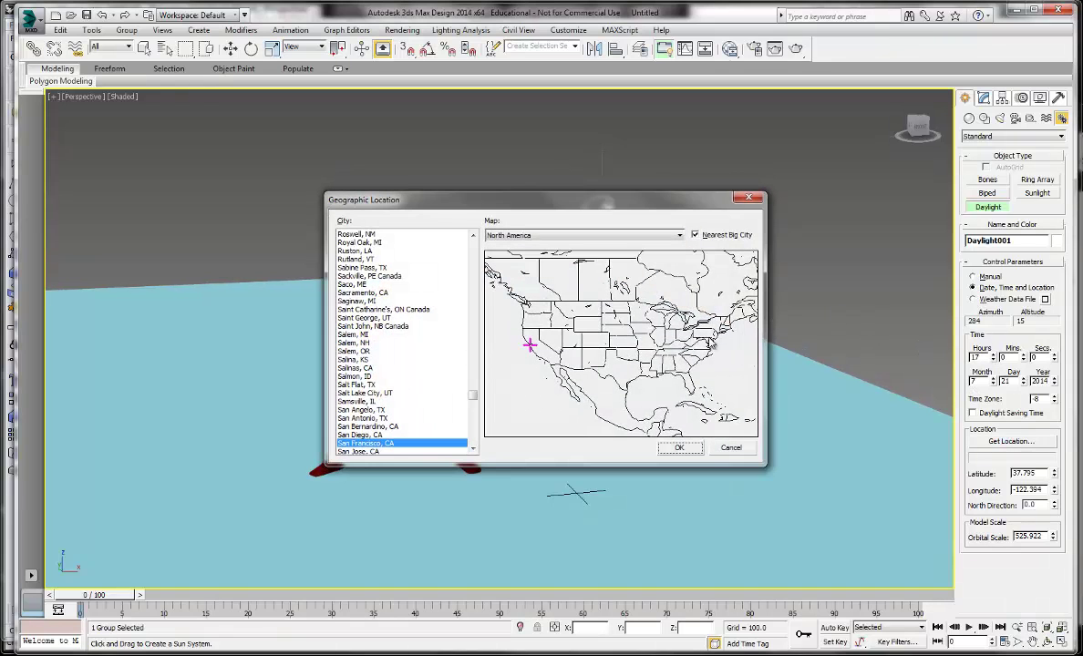
{"action": "left_click", "coordinate": [633, 341]}
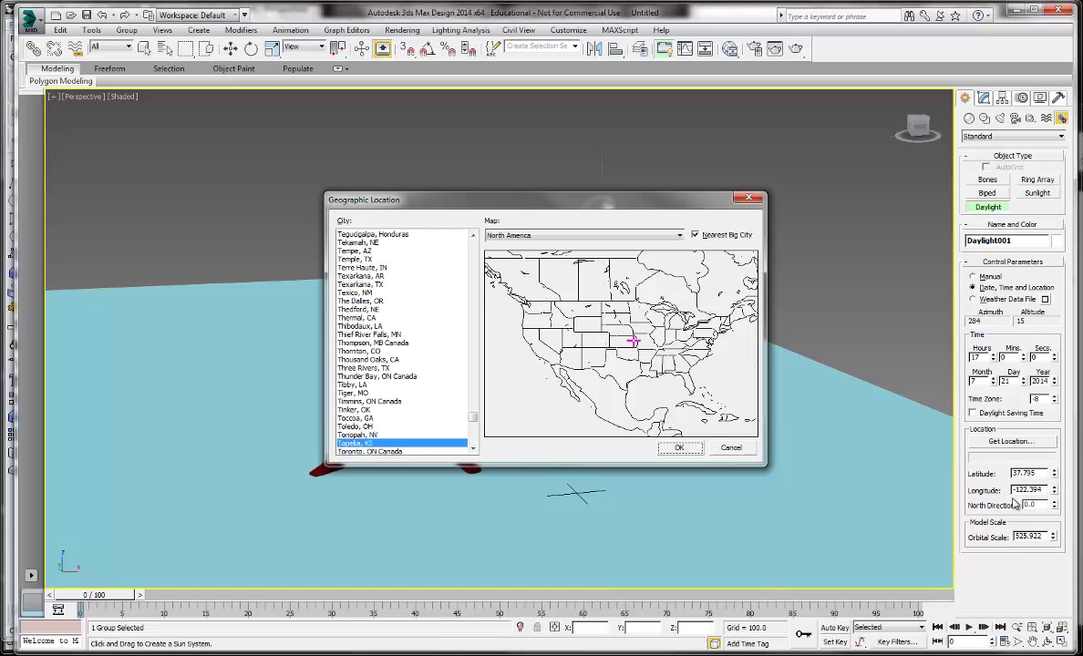
{"action": "left_click", "coordinate": [679, 448]}
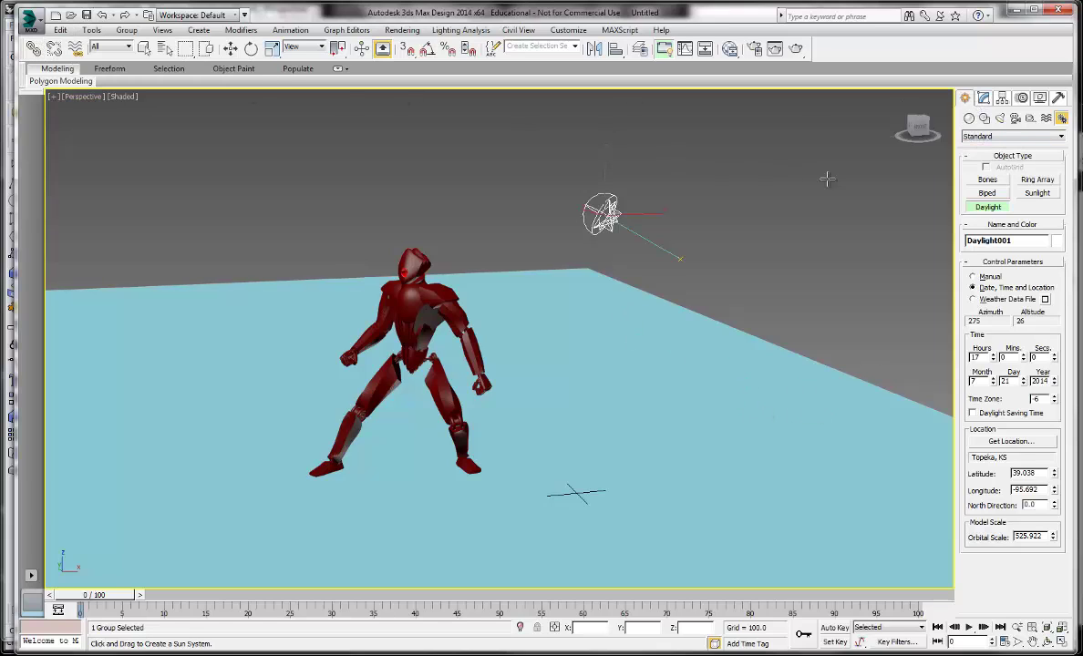
{"action": "right_click", "coordinate": [916, 107]}
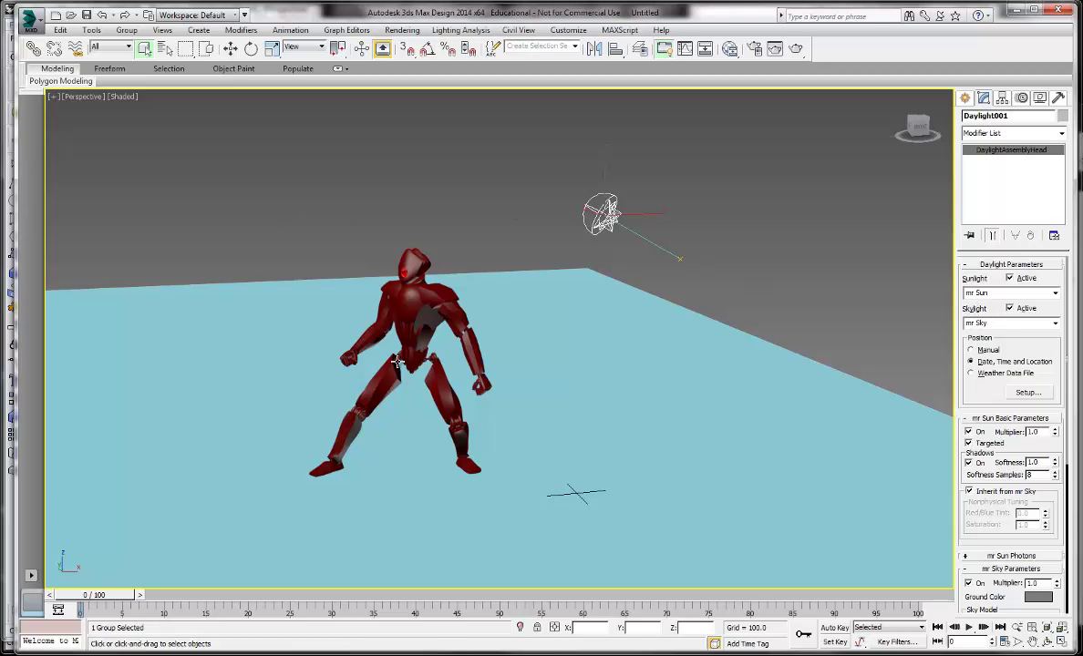
- Load the mental.ray.daylighting render preset with its Environment, NVIDIA mental ray, Processing and Global Illumination categories
{"action": "left_click", "coordinate": [402, 30]}
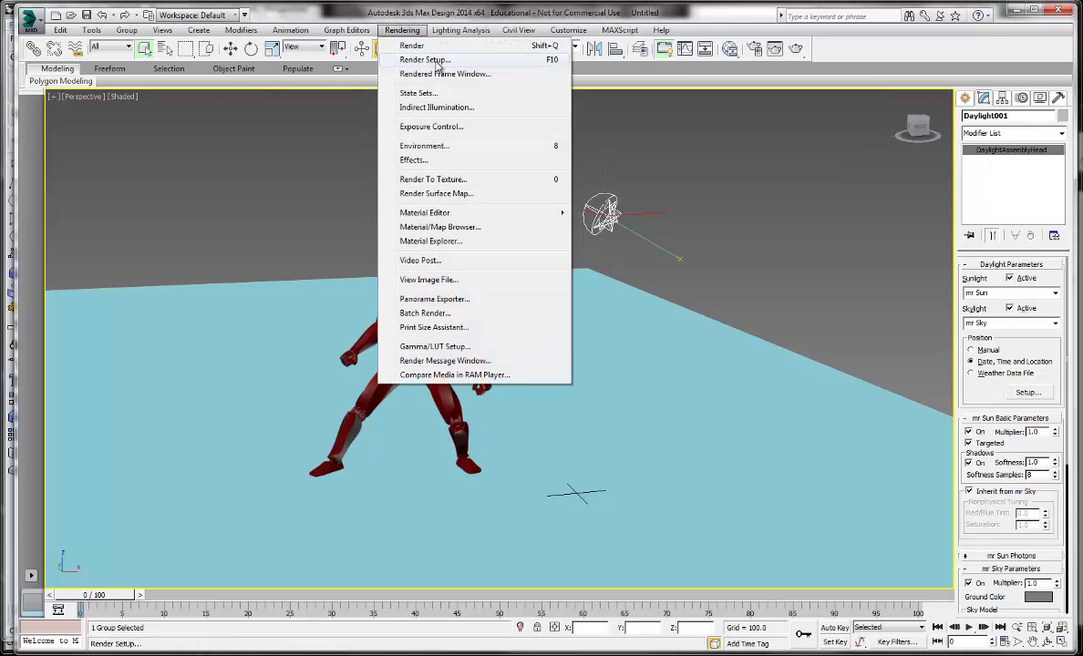
{"action": "left_click", "coordinate": [437, 60]}
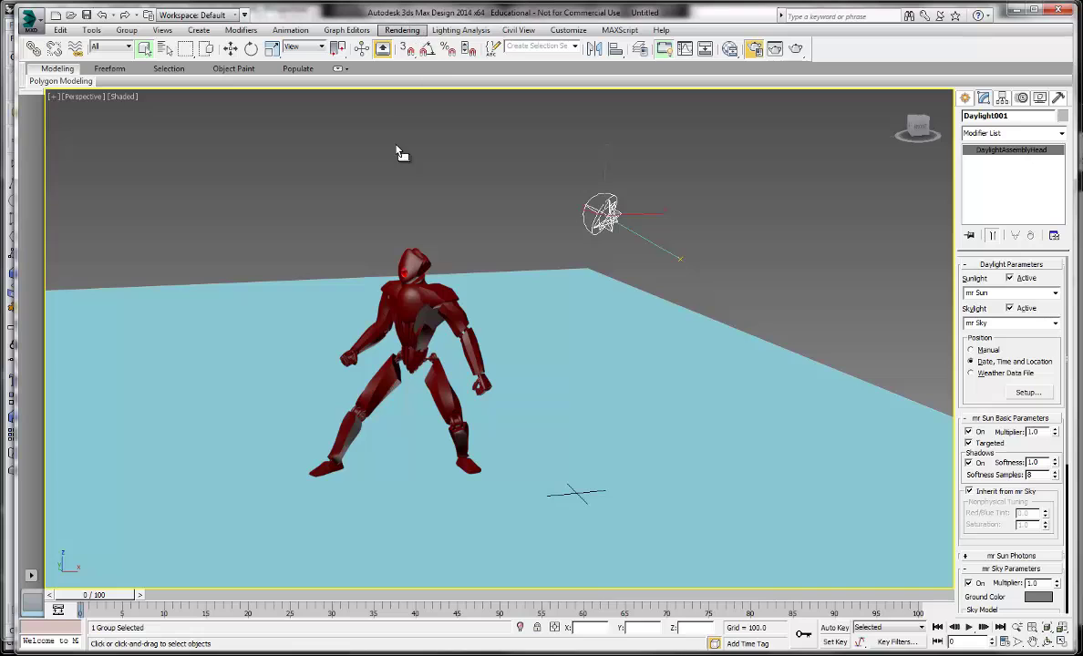
{"action": "left_click_drag", "start_coordinate": [493, 56], "coordinate": [235, 101]}
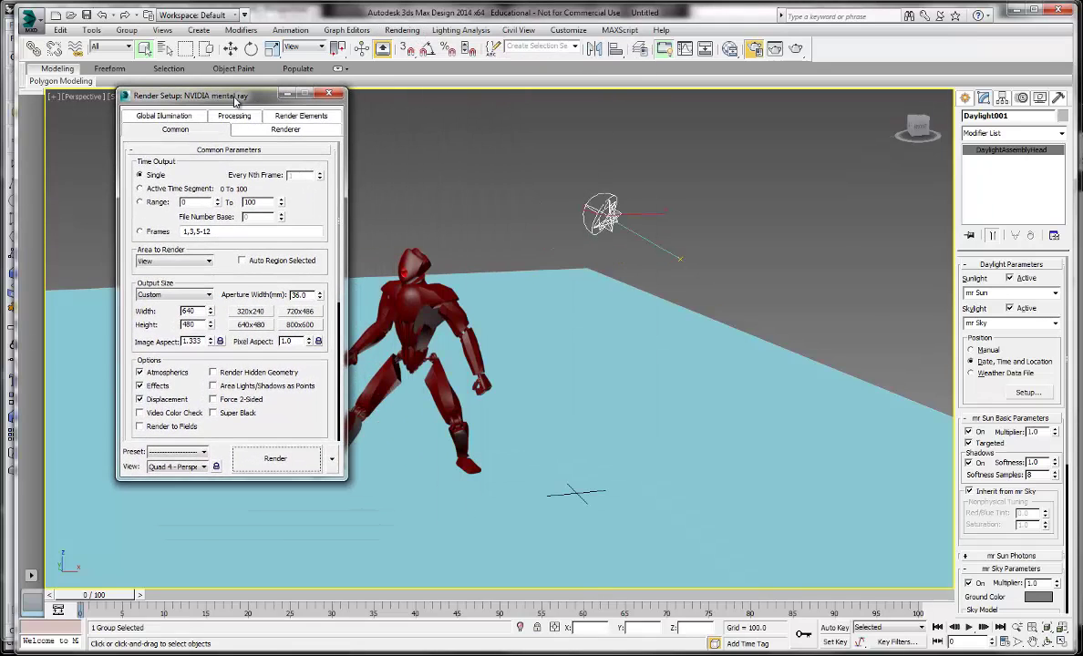
{"action": "left_click", "coordinate": [176, 452]}
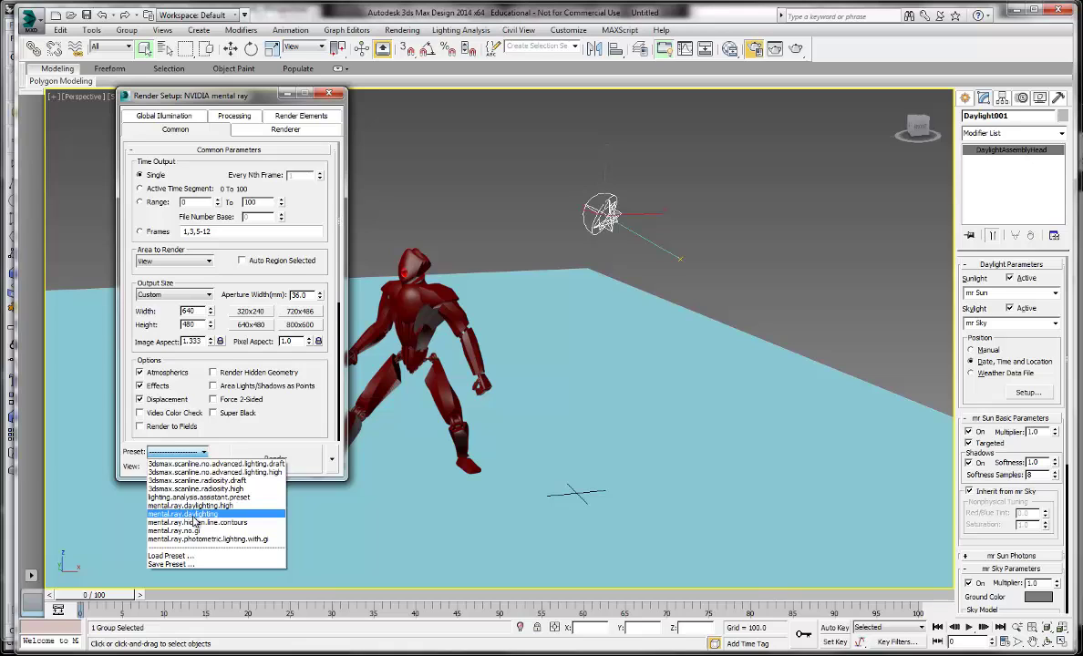
{"action": "left_click", "coordinate": [194, 516]}
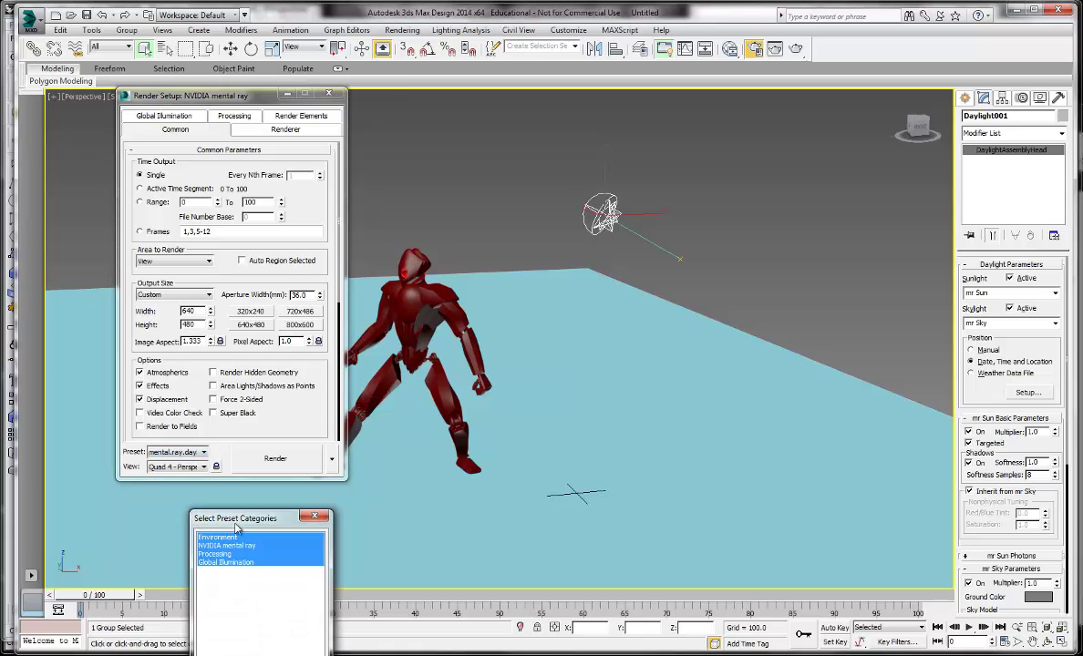
{"action": "left_click_drag", "start_coordinate": [236, 527], "coordinate": [406, 298]}
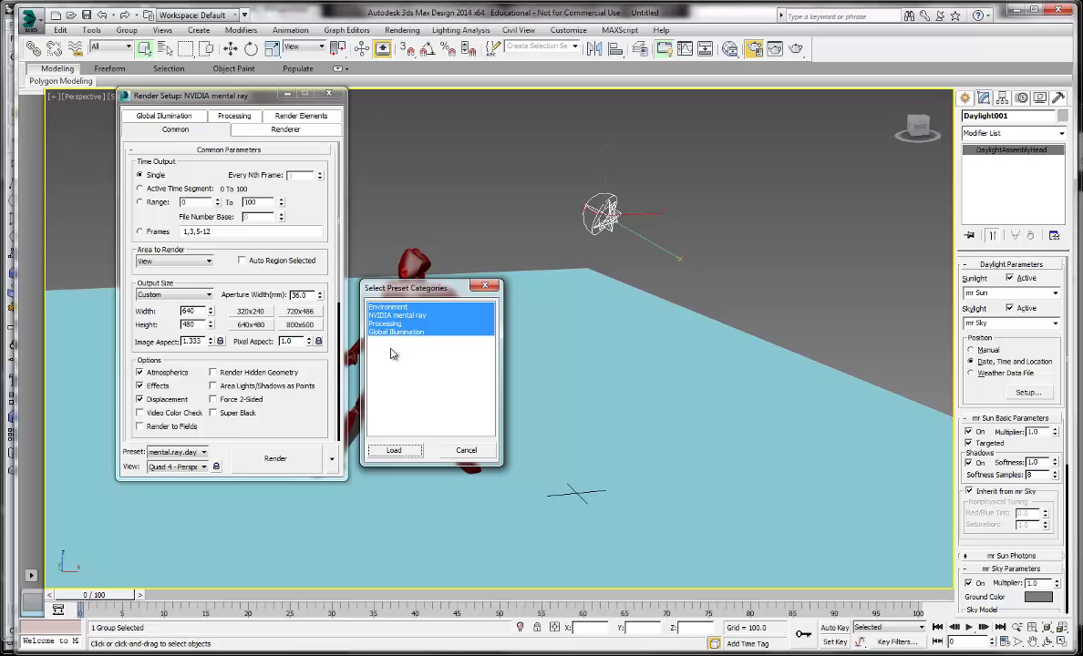
{"action": "left_click", "coordinate": [394, 451]}
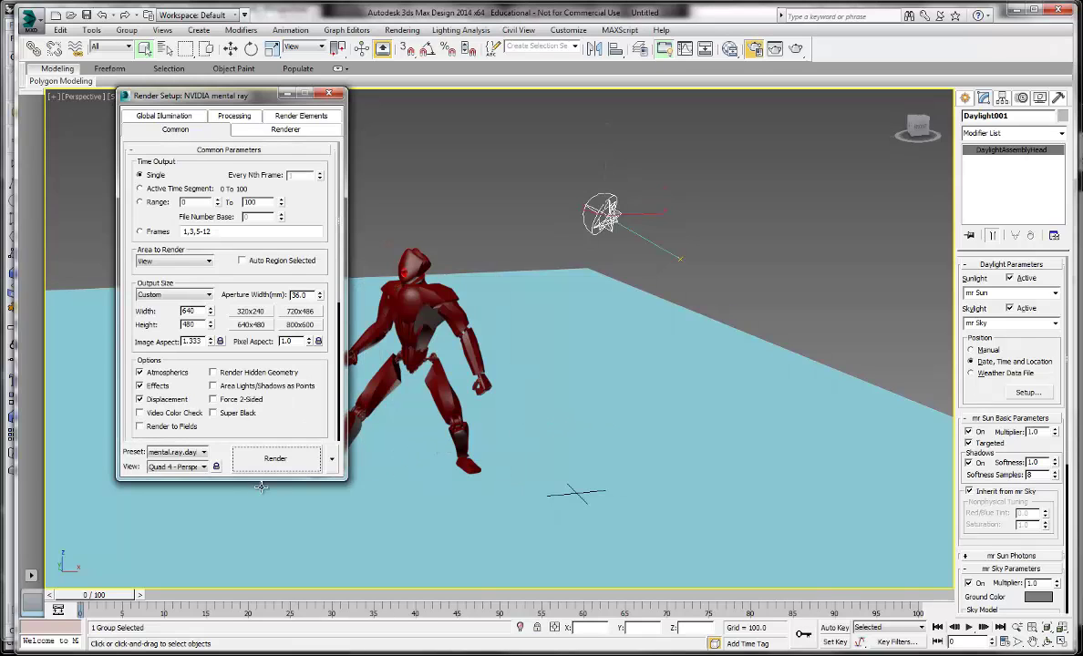
- Render the perspective view of the robot, close the rendered image and move the render settings clear of the model
{"action": "left_click", "coordinate": [277, 459]}
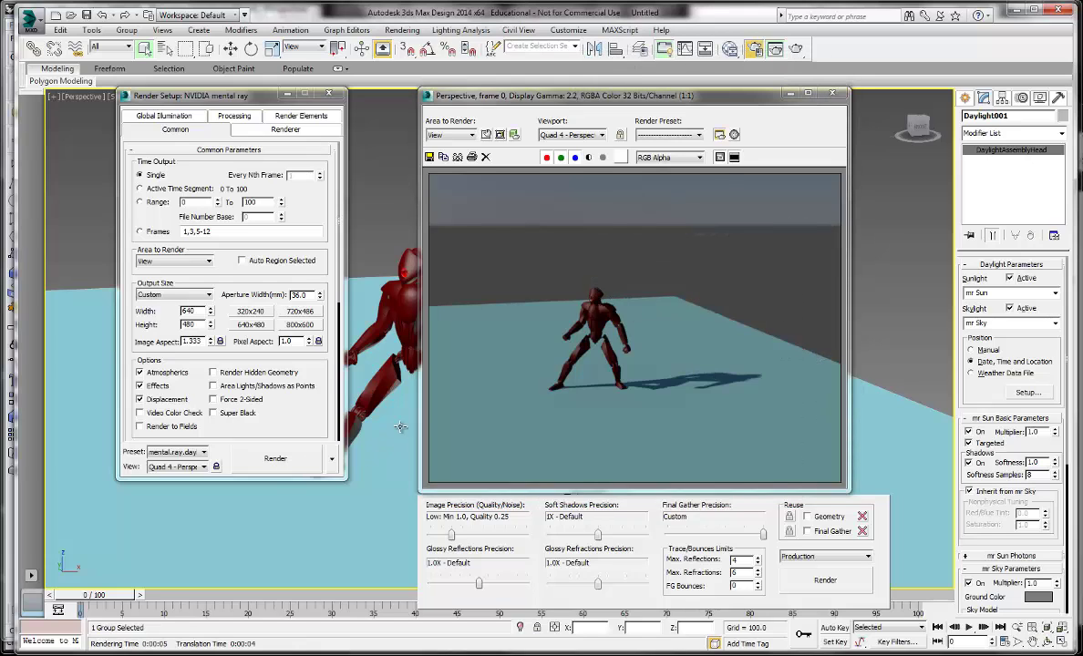
{"action": "left_click", "coordinate": [832, 93]}
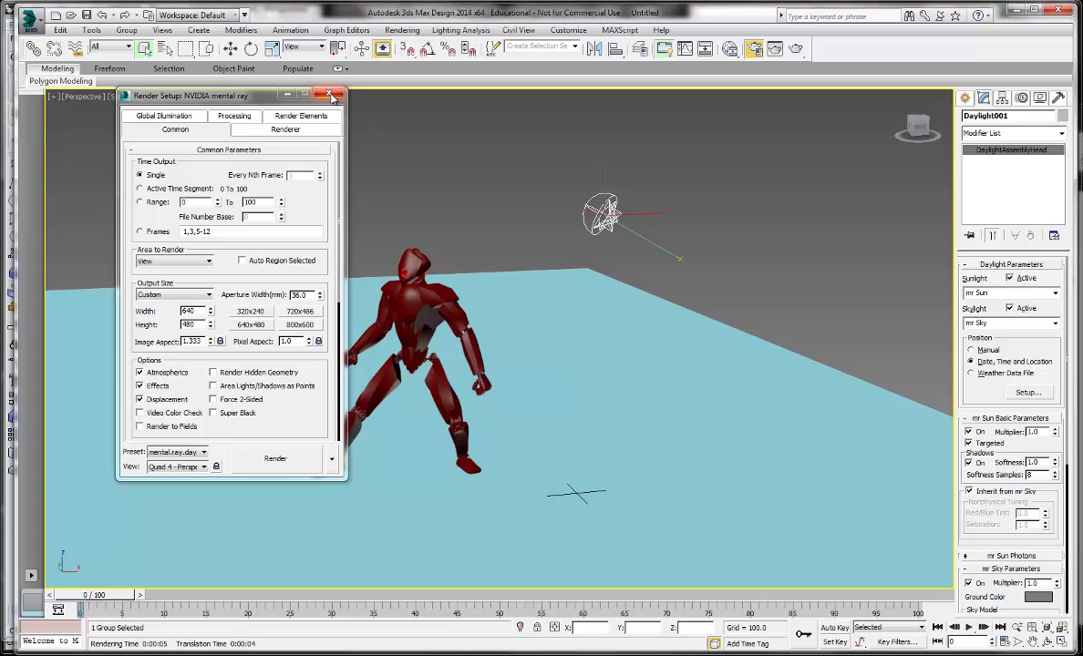
{"action": "left_click_drag", "start_coordinate": [287, 98], "coordinate": [873, 137]}
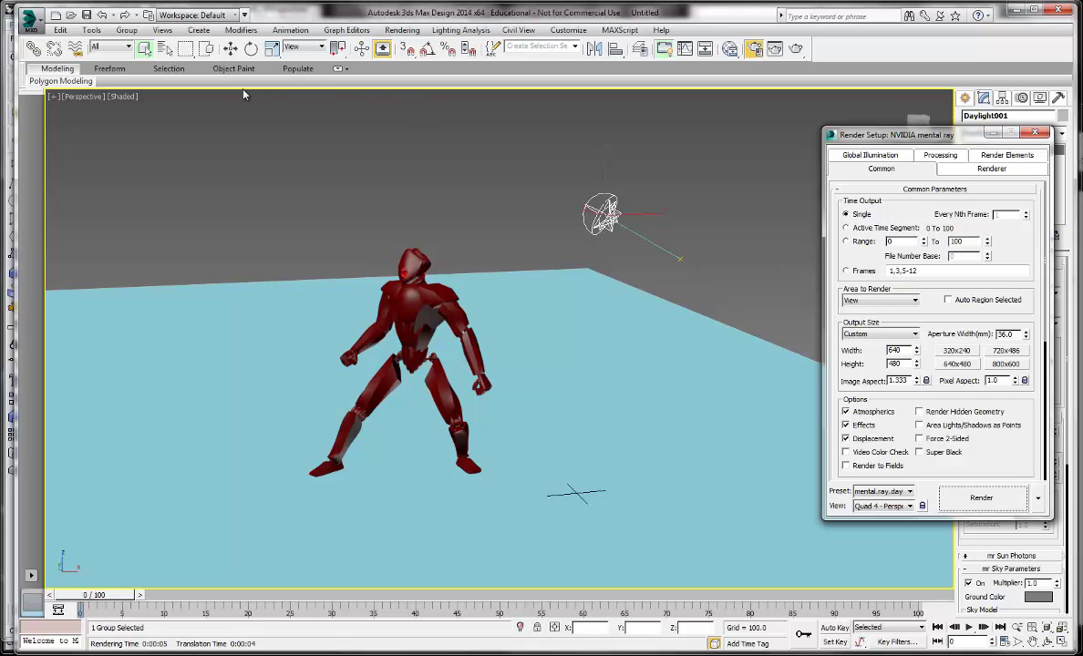
- Review the list of scene objects without choosing one, and clear the current selection
{"action": "left_click", "coordinate": [164, 50]}
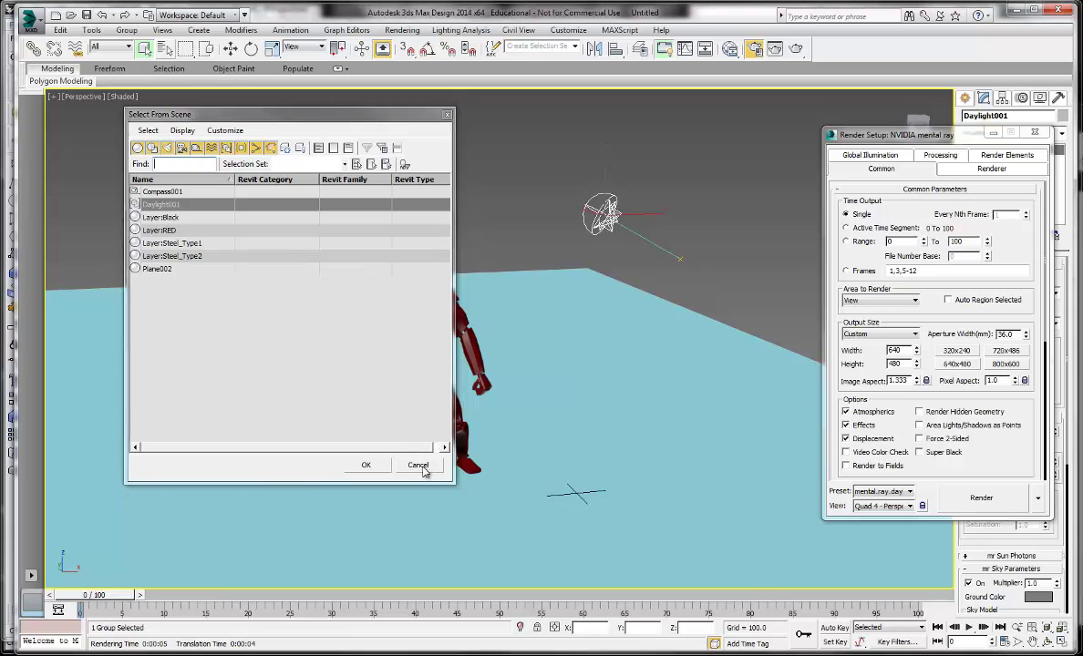
{"action": "left_click", "coordinate": [420, 466]}
{"action": "left_click", "coordinate": [285, 208]}
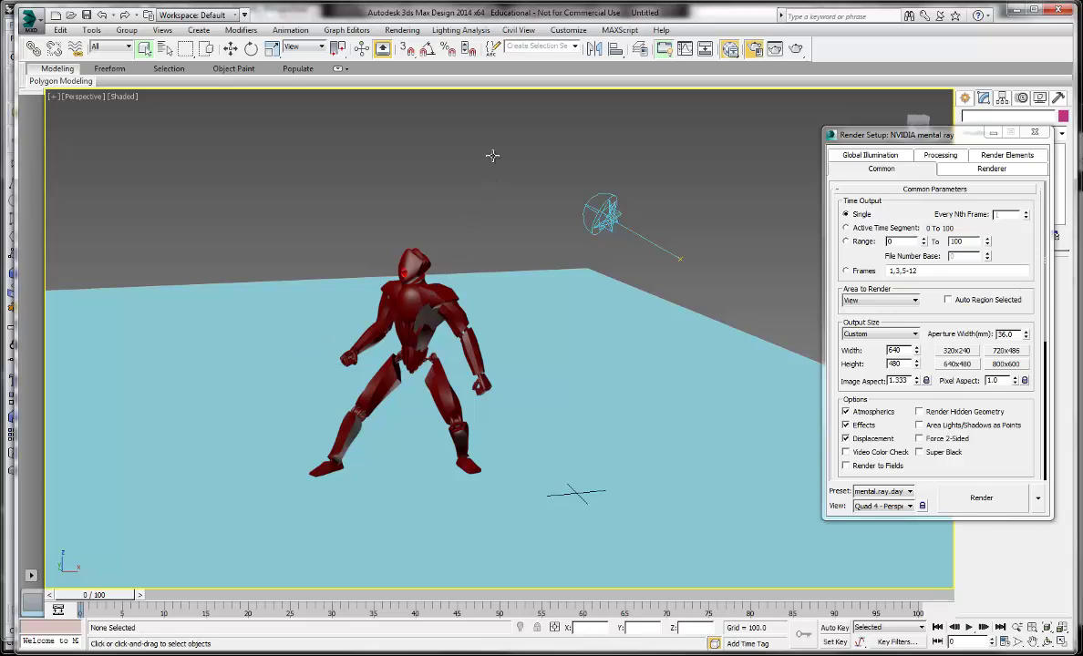
- Open the Material Editor and switch it to its compact mode
{"action": "key", "text": "m"}
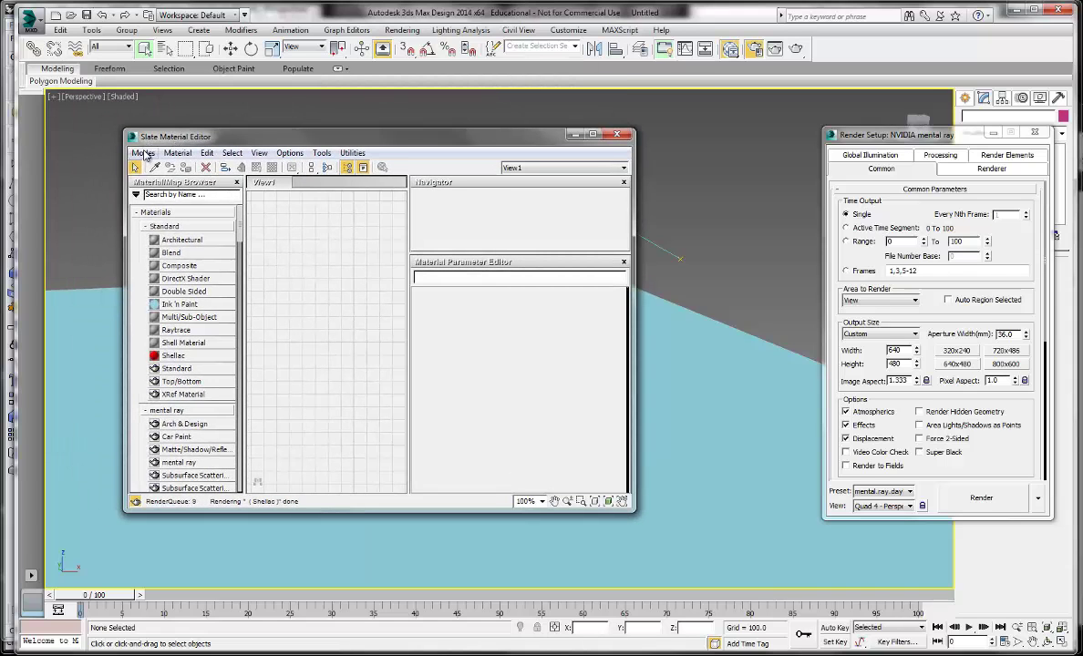
{"action": "left_click", "coordinate": [143, 152]}
{"action": "left_click", "coordinate": [162, 175]}
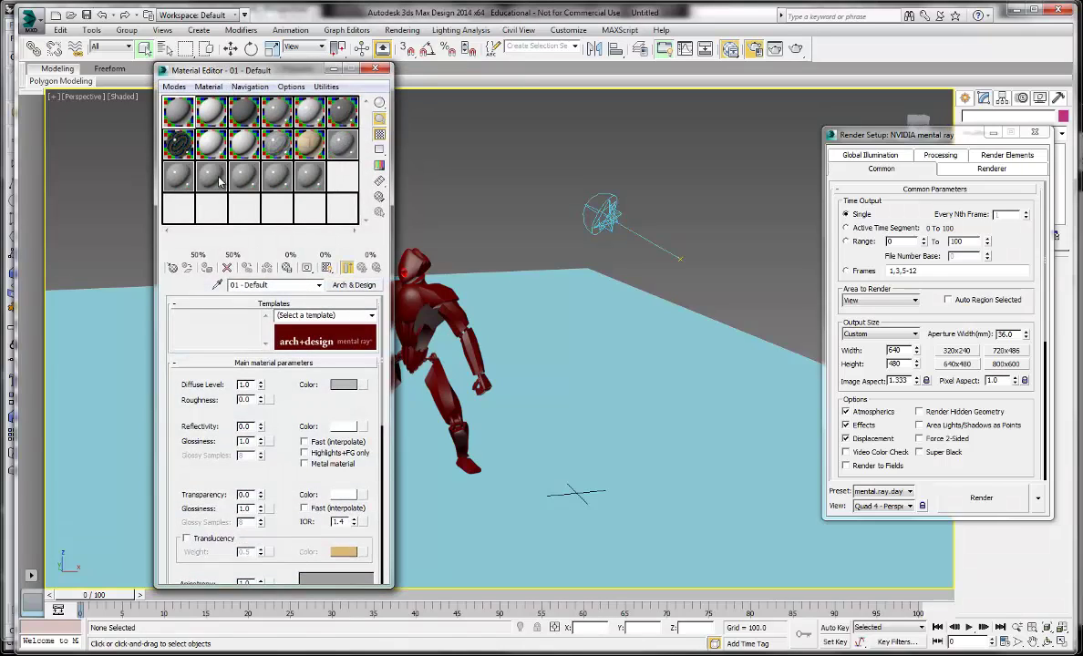
- Assign the Arch & Design material 13 - Default to the ground plane and deselect the plane
{"action": "left_click", "coordinate": [175, 180]}
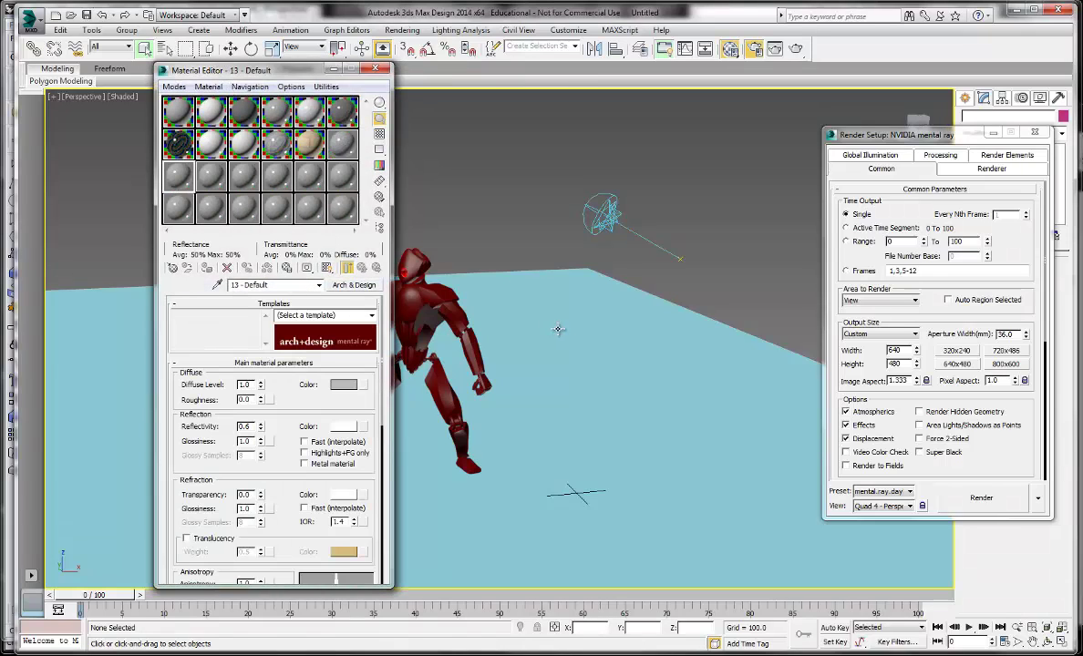
{"action": "left_click", "coordinate": [563, 335]}
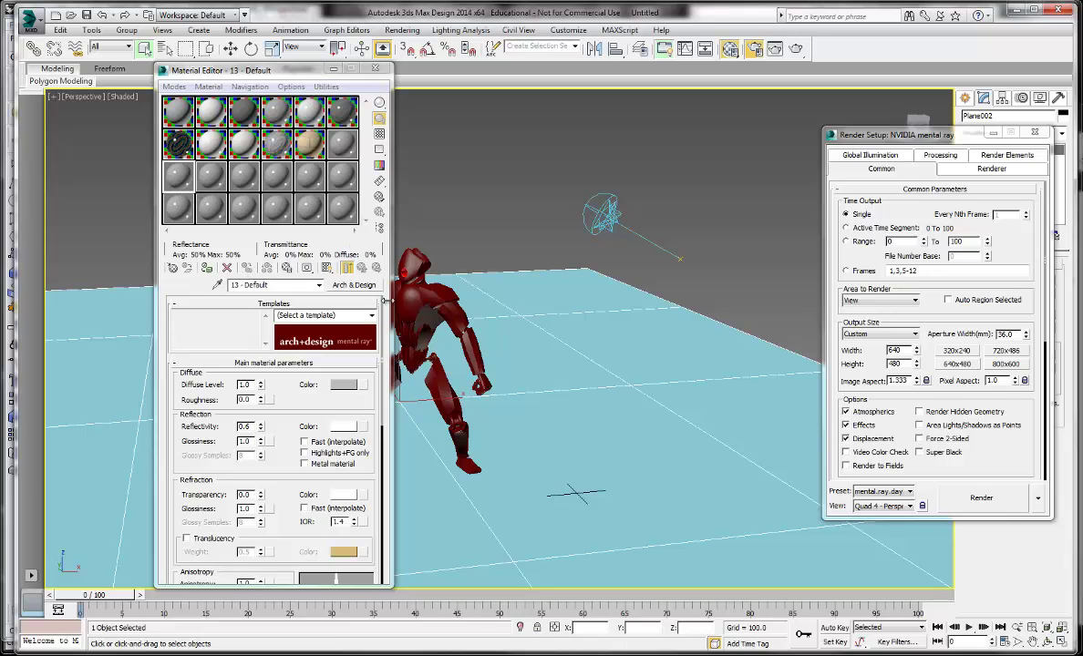
{"action": "left_click", "coordinate": [339, 285]}
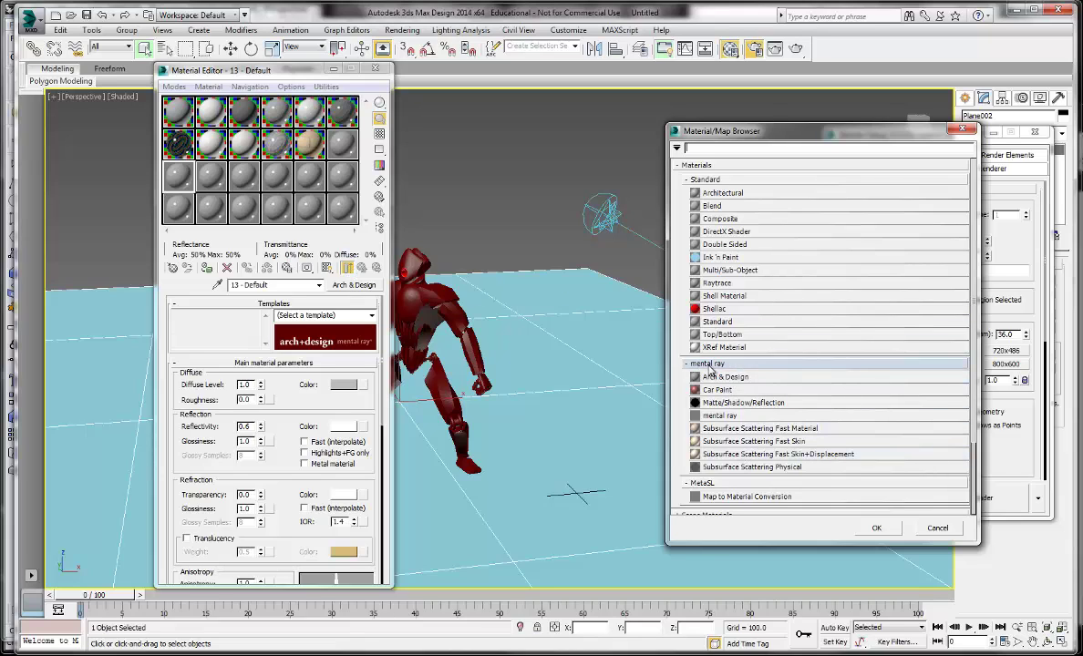
{"action": "left_click", "coordinate": [886, 533]}
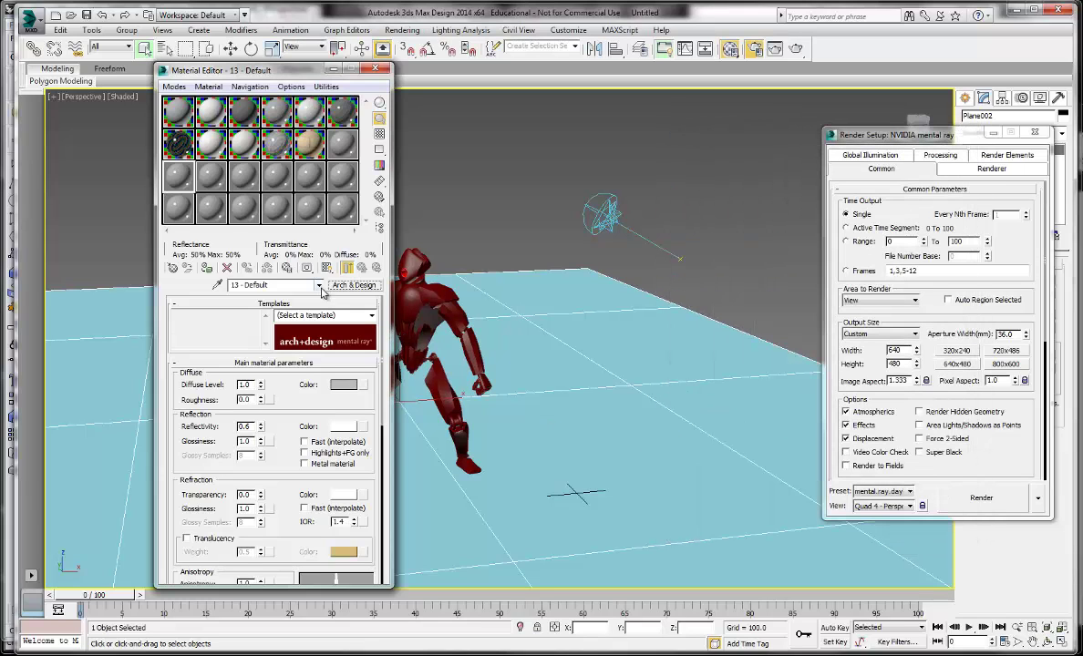
{"action": "left_click", "coordinate": [206, 268]}
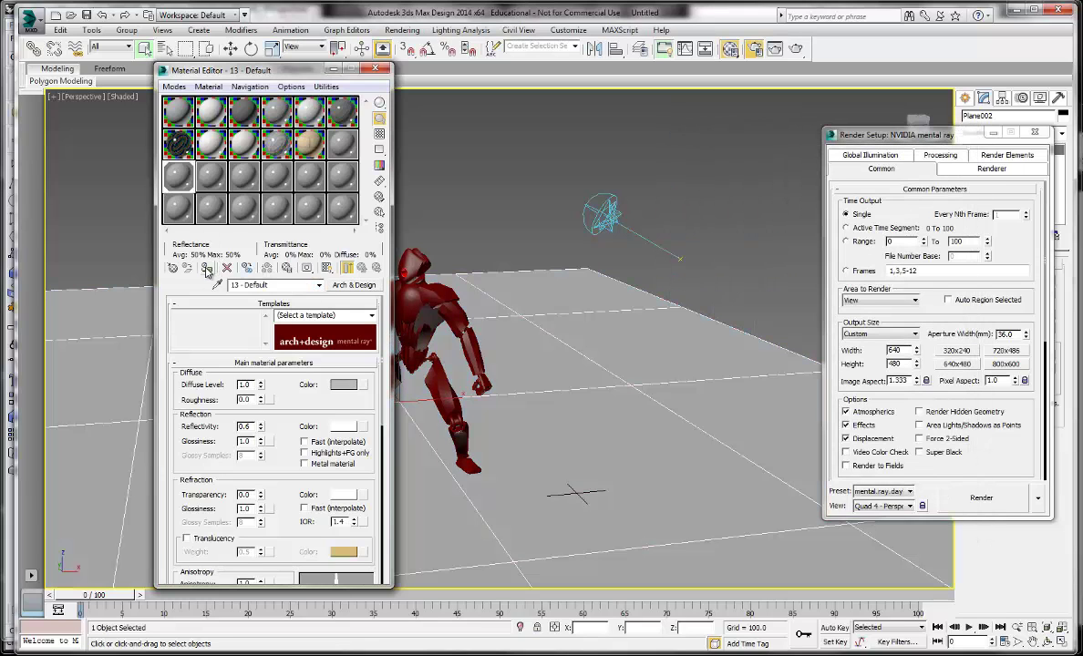
{"action": "left_click", "coordinate": [487, 249]}
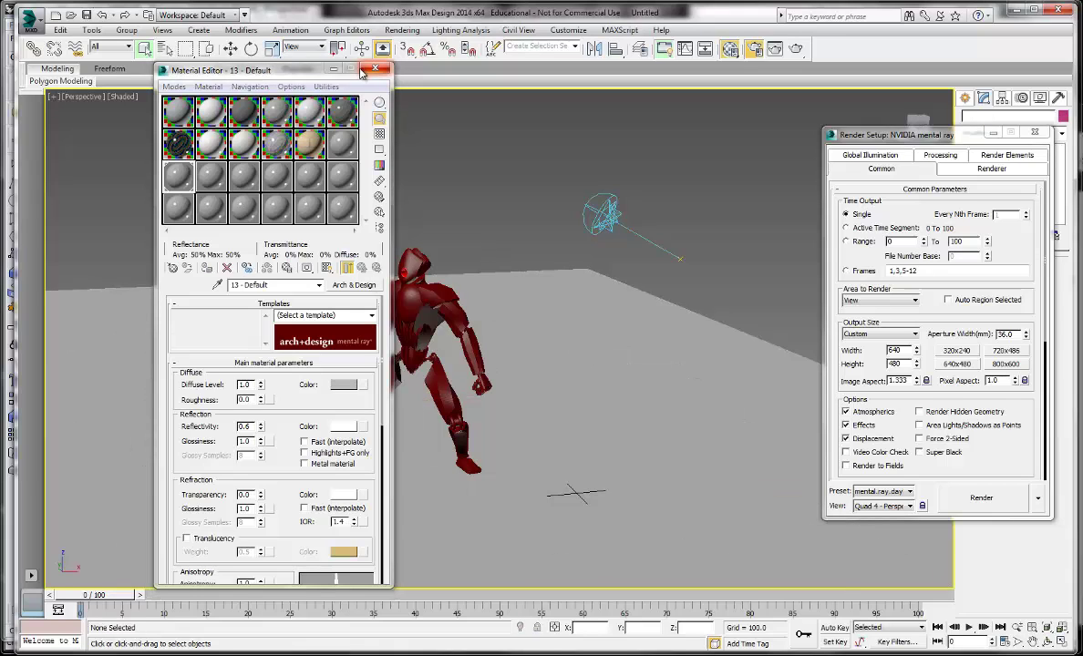
- Change the material 14 - Default to the mental ray Car Paint type
{"action": "left_click", "coordinate": [179, 171]}
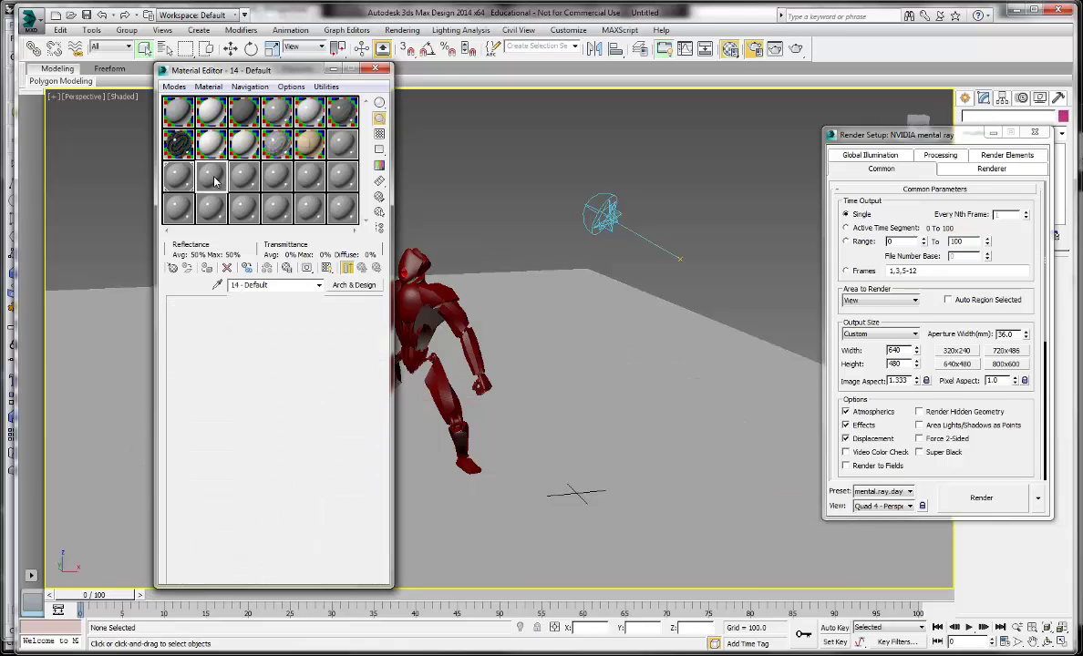
{"action": "left_click", "coordinate": [355, 285]}
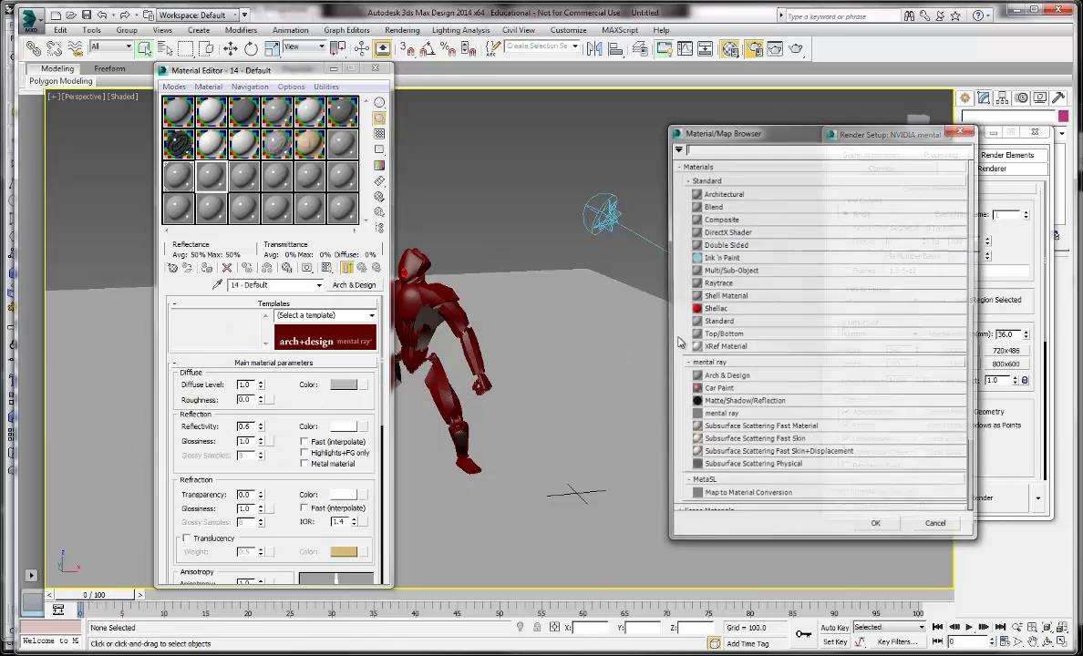
{"action": "left_click", "coordinate": [718, 390]}
{"action": "double_click", "coordinate": [720, 390]}
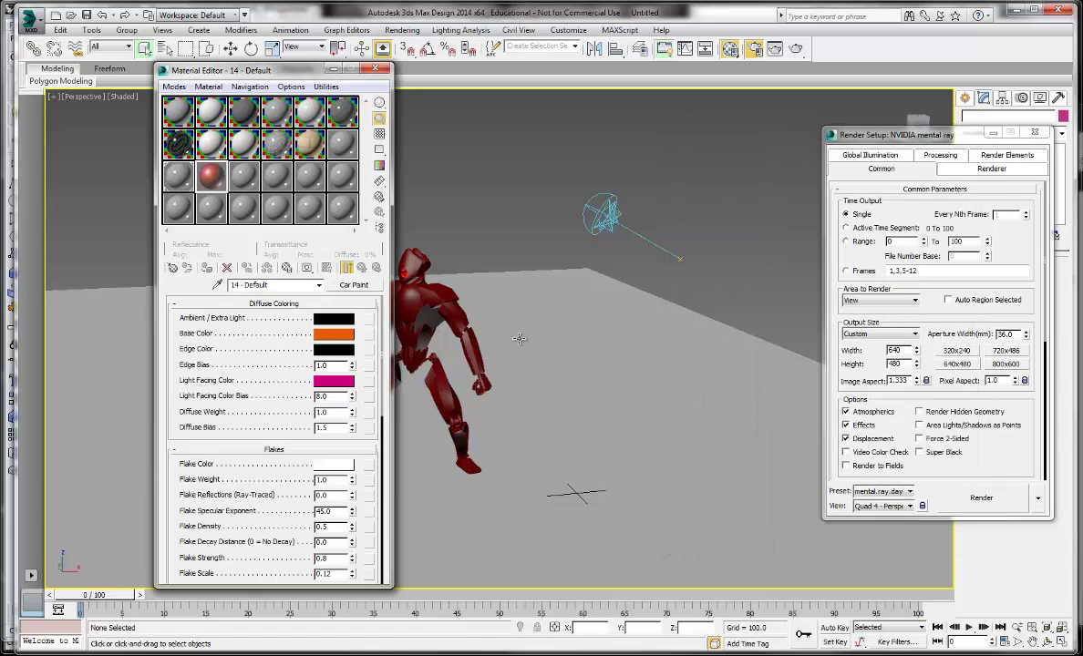
- Set the Car Paint base color to red 255, green 0, blue 0 and assign the material to the robot's eye
{"action": "left_click_drag", "start_coordinate": [231, 79], "coordinate": [673, 83]}
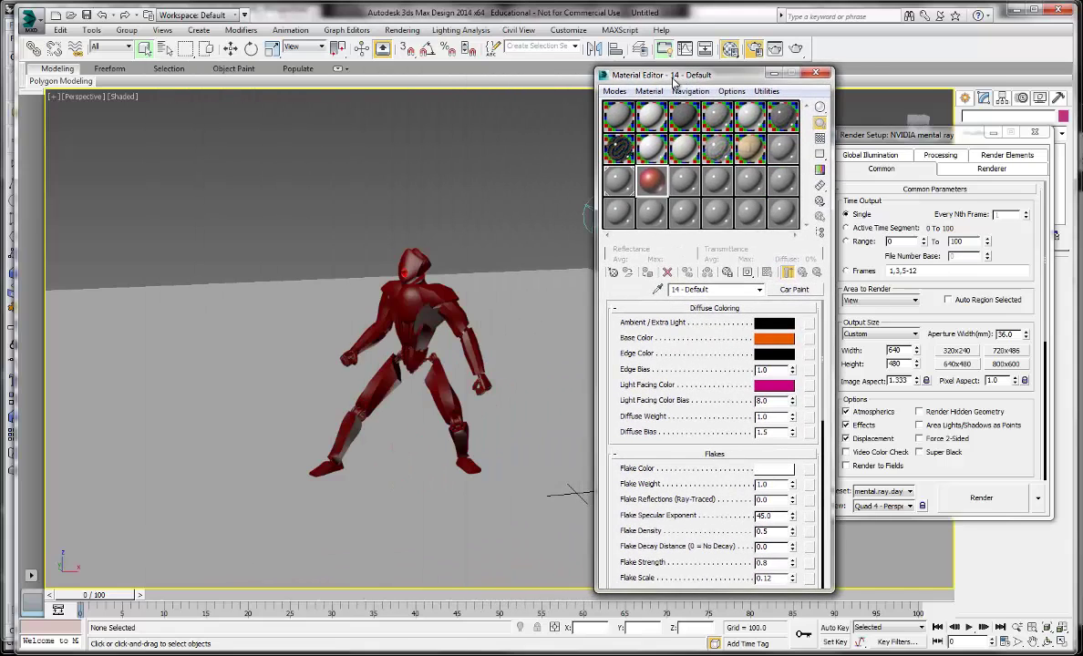
{"action": "scroll", "coordinate": [399, 270], "scroll_direction": "up", "scroll_amount": 10}
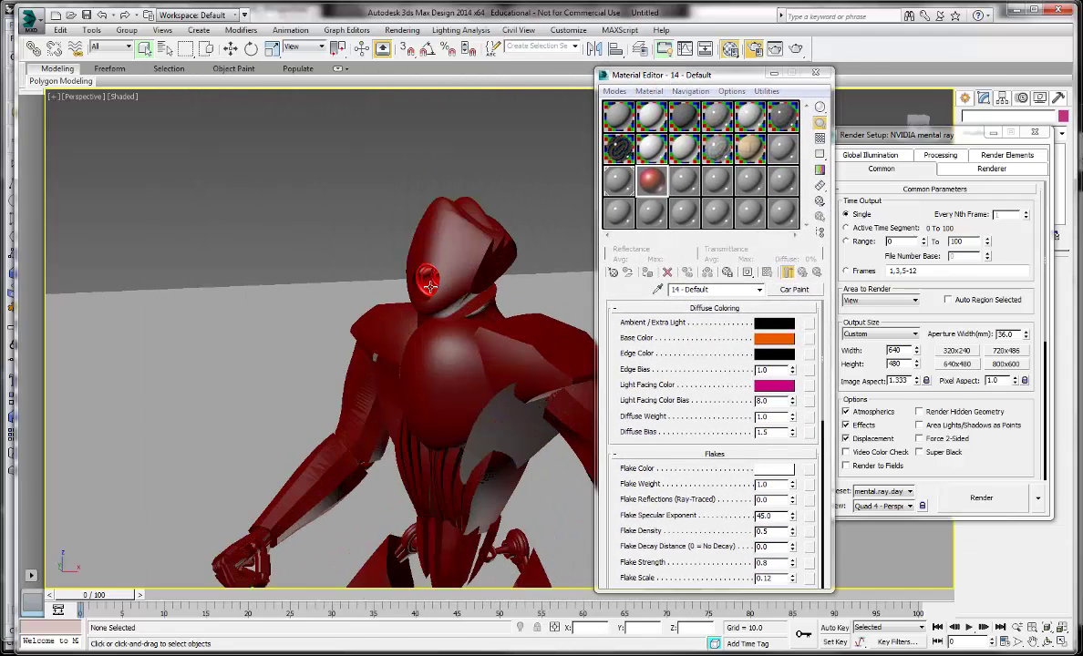
{"action": "left_click", "coordinate": [425, 289]}
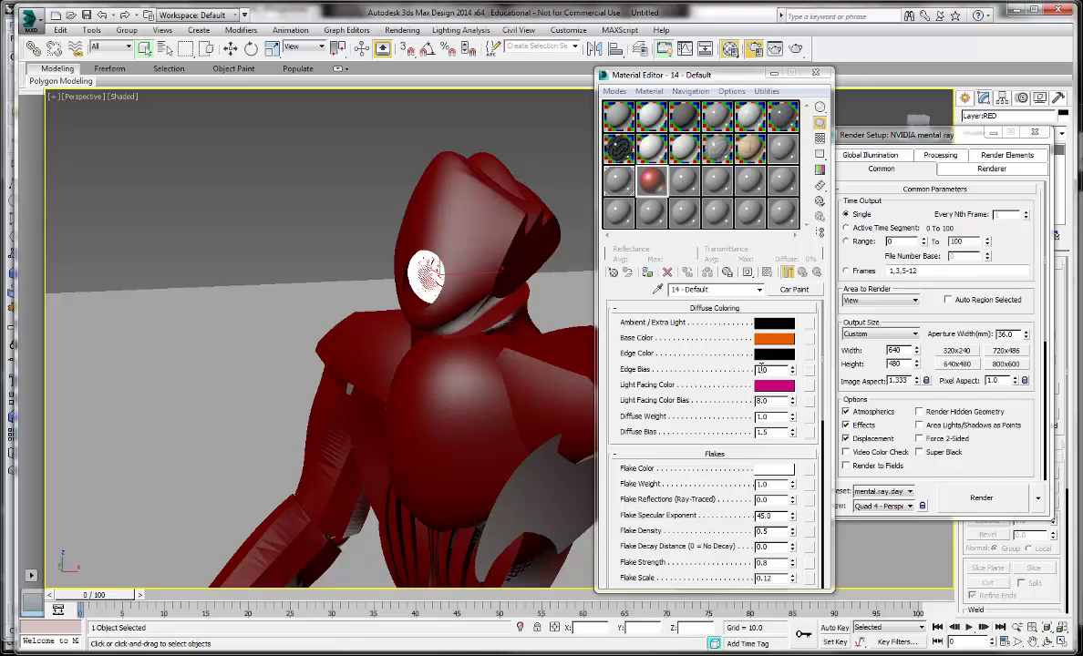
{"action": "left_click", "coordinate": [773, 339]}
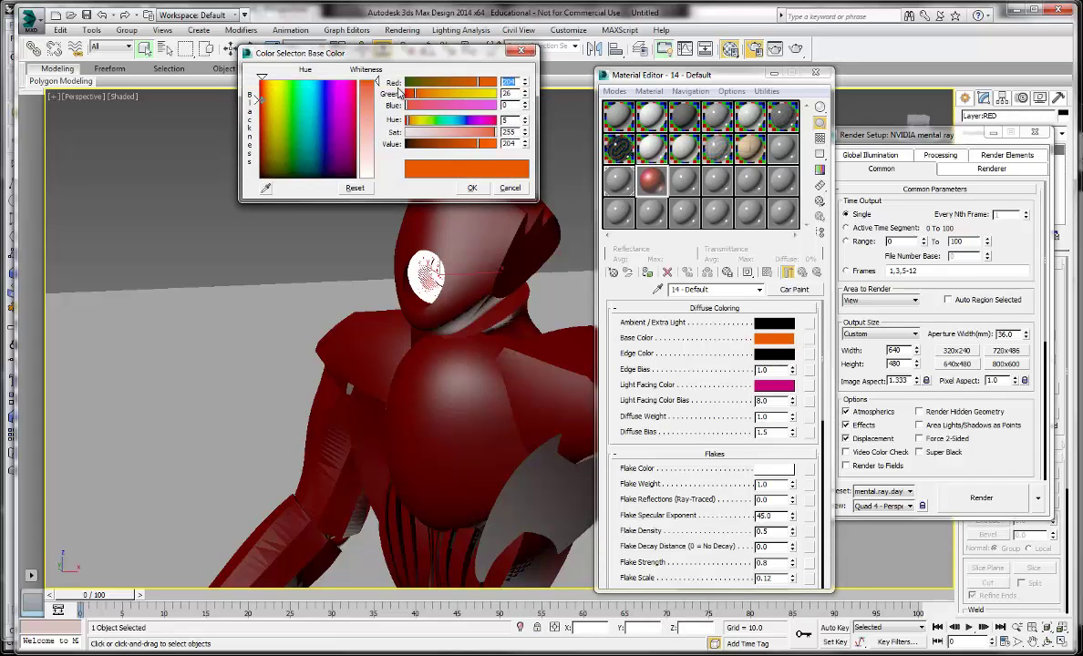
{"action": "left_click_drag", "start_coordinate": [417, 94], "coordinate": [405, 95]}
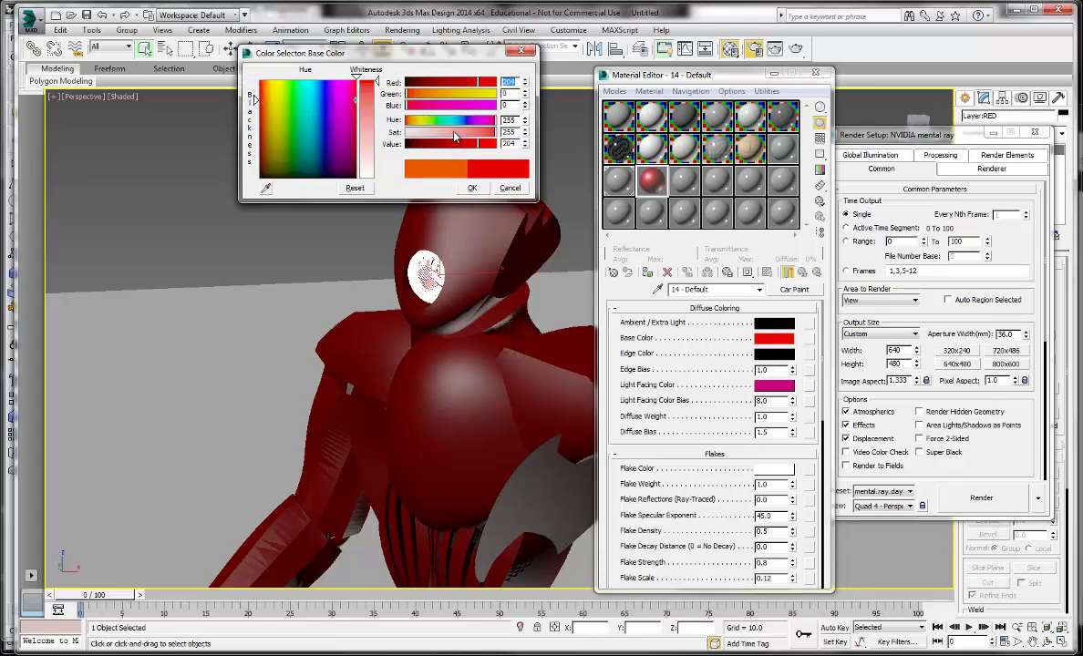
{"action": "type", "text": "255"}
{"action": "key", "text": "Return"}
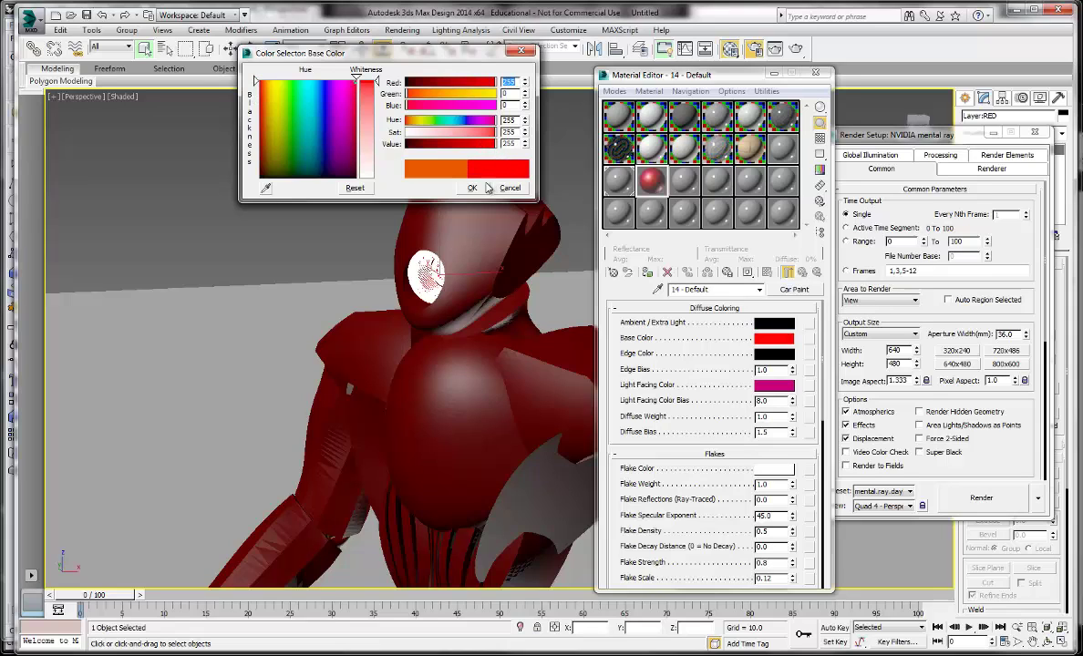
{"action": "left_click", "coordinate": [472, 187]}
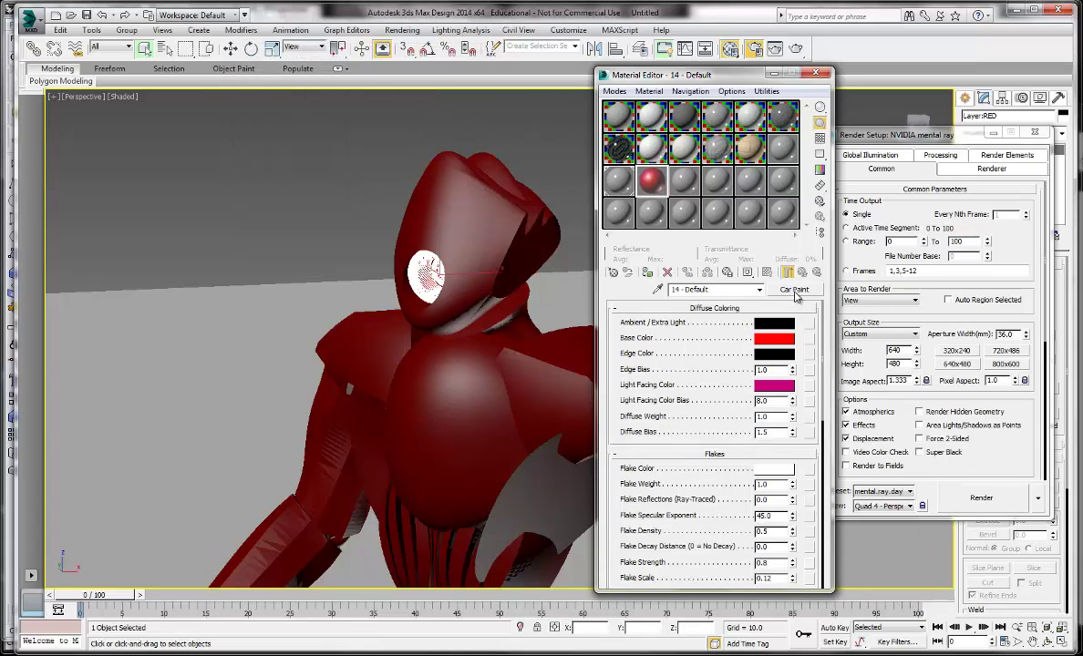
{"action": "left_click", "coordinate": [281, 225]}
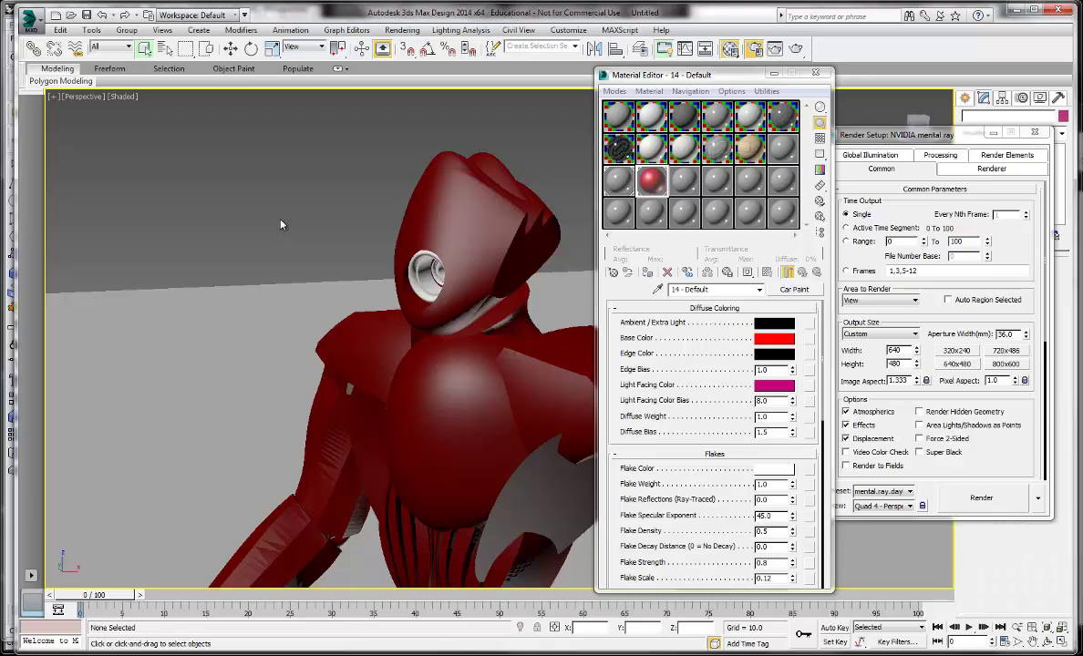
{"action": "left_click", "coordinate": [420, 284]}
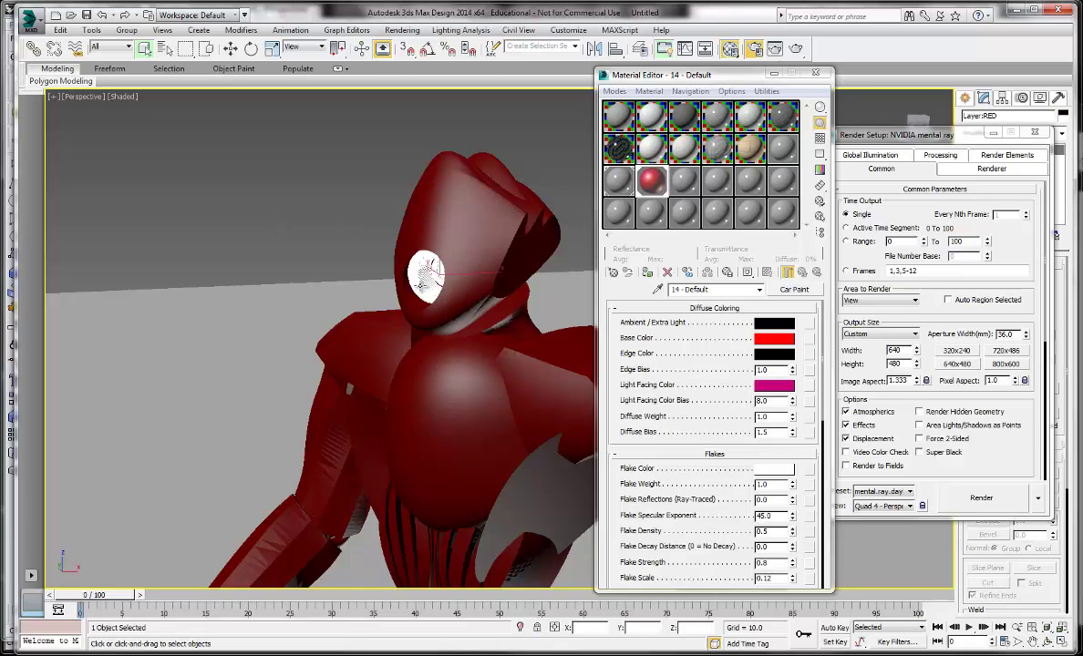
{"action": "left_click", "coordinate": [316, 247]}
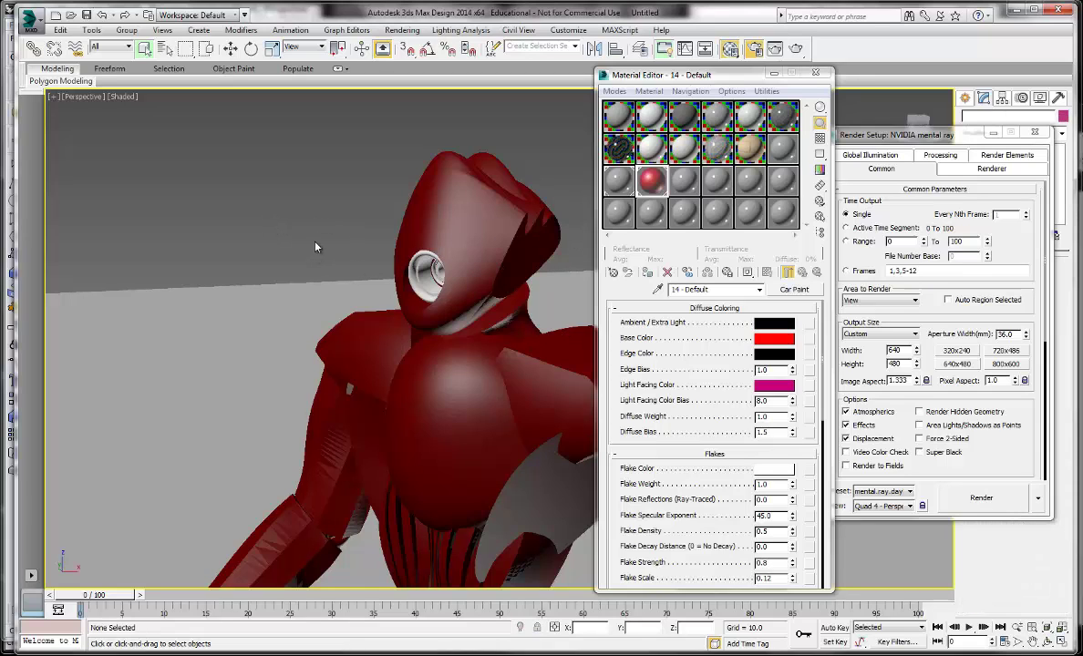
- Render the close-up perspective view of the robot and put the rendered image away
{"action": "left_click", "coordinate": [962, 503]}
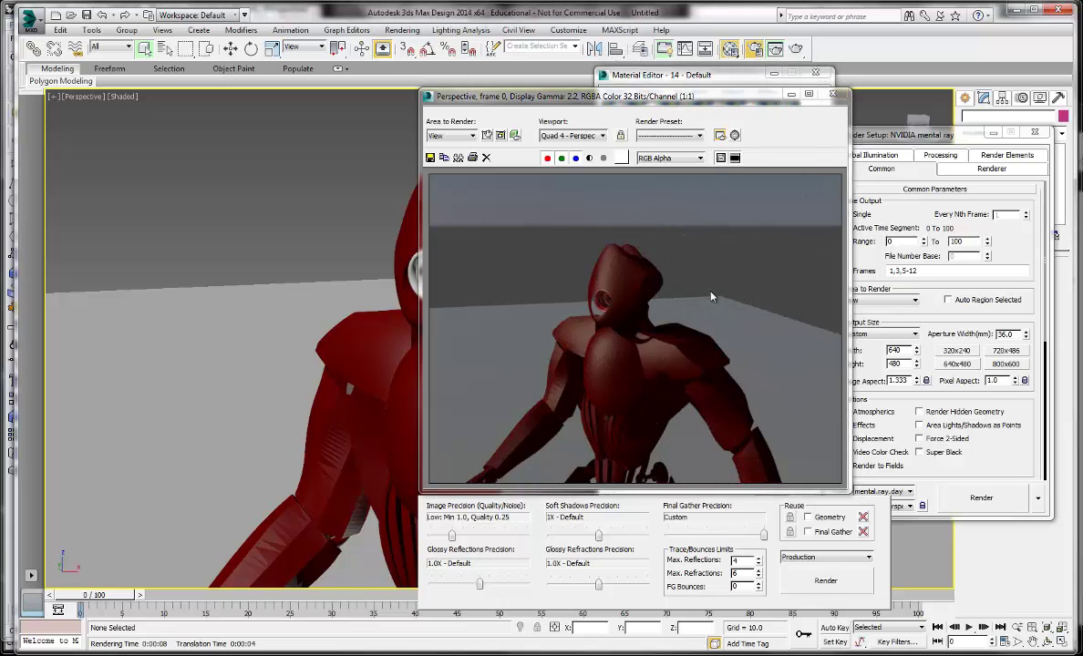
{"action": "left_click", "coordinate": [790, 94]}
- Select the robot's outer body shell and change the material 15 - Default to the mental ray Arch & Design type
{"action": "left_click", "coordinate": [433, 224]}
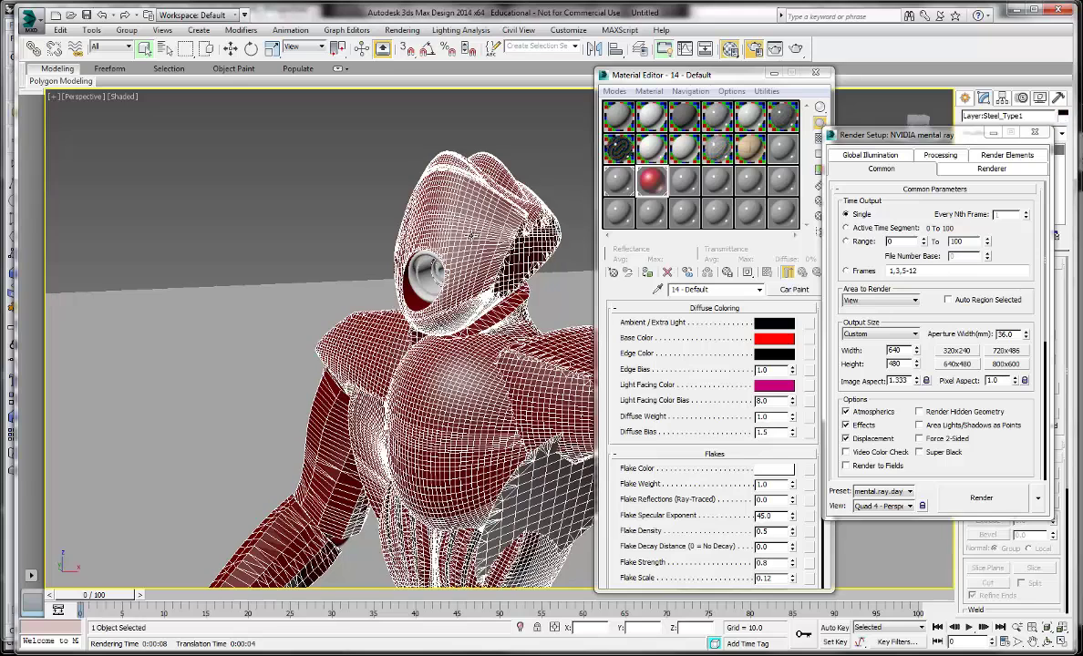
{"action": "left_click", "coordinate": [689, 182]}
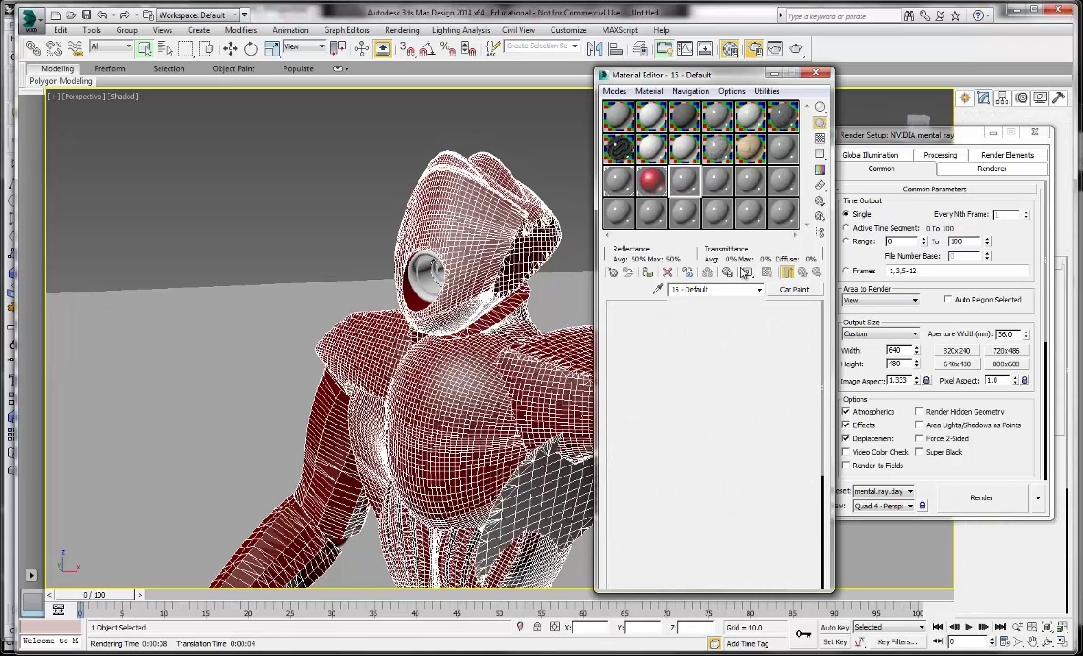
{"action": "left_click", "coordinate": [794, 289]}
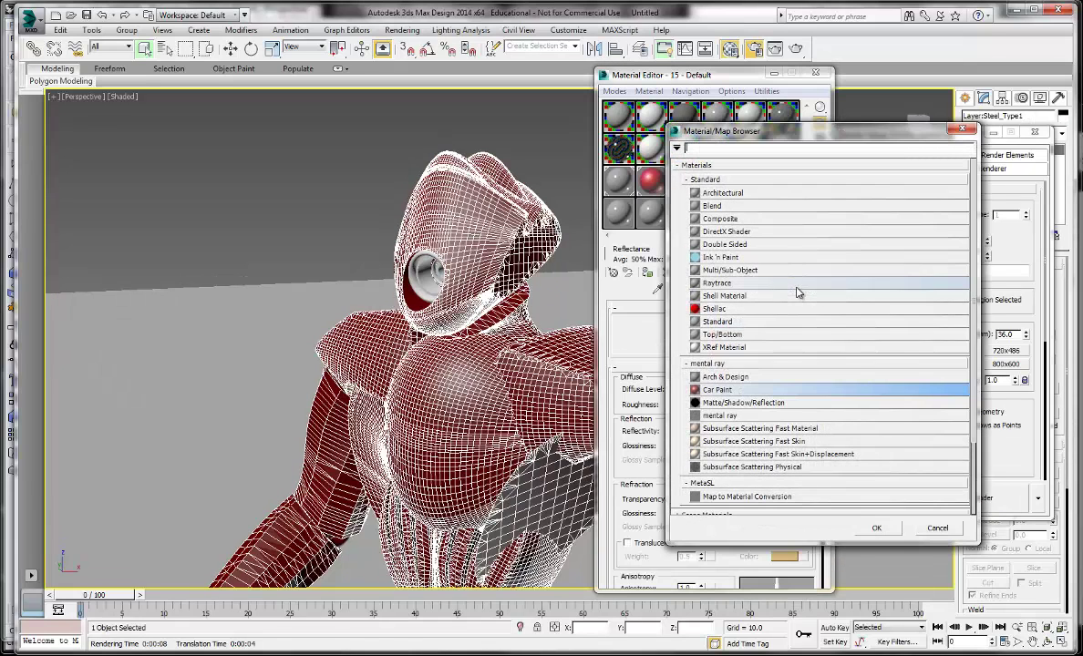
{"action": "left_click", "coordinate": [743, 376]}
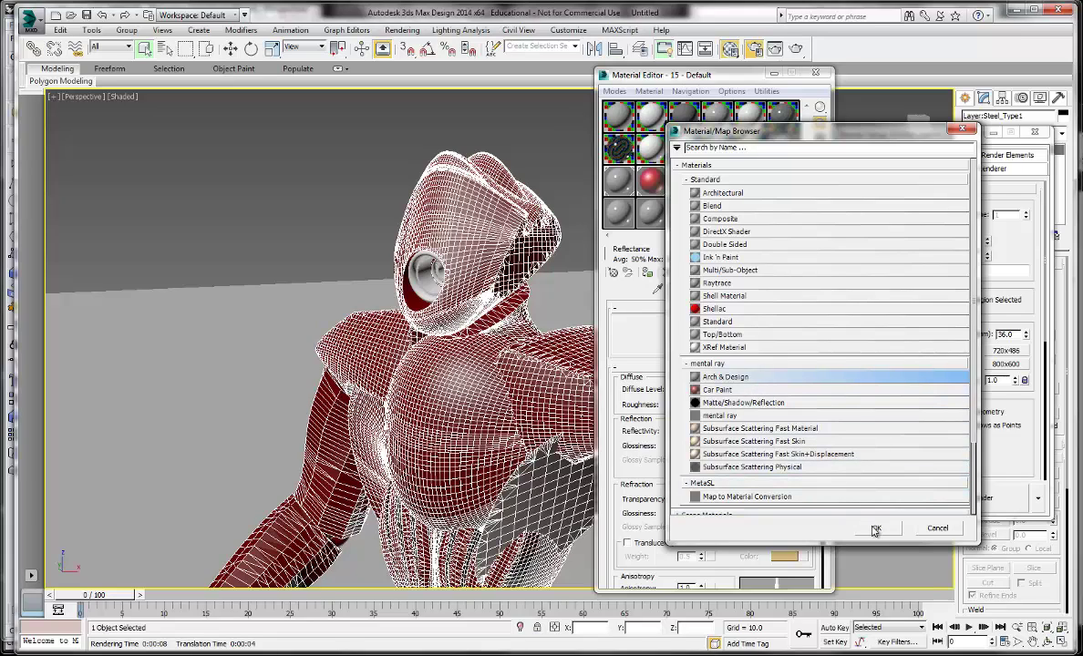
{"action": "double_click", "coordinate": [729, 377]}
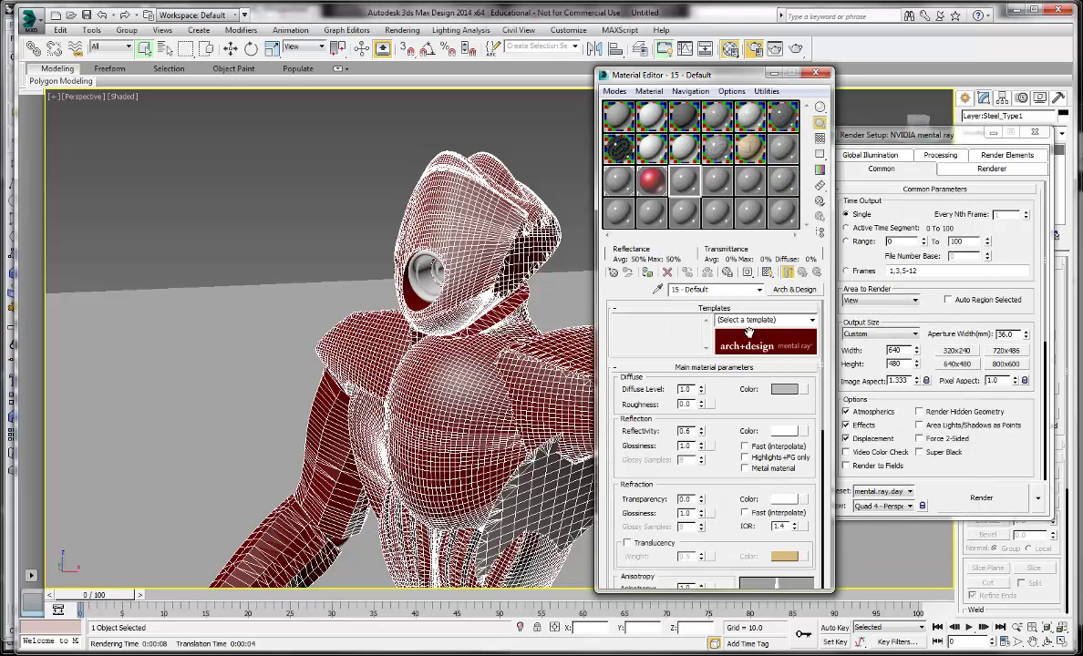
- Add a Bitmap map to the diffuse color and browse Documents to the 2013-2014, Backup_Compiled, Entourage, Material Maps folder
{"action": "left_click", "coordinate": [803, 391]}
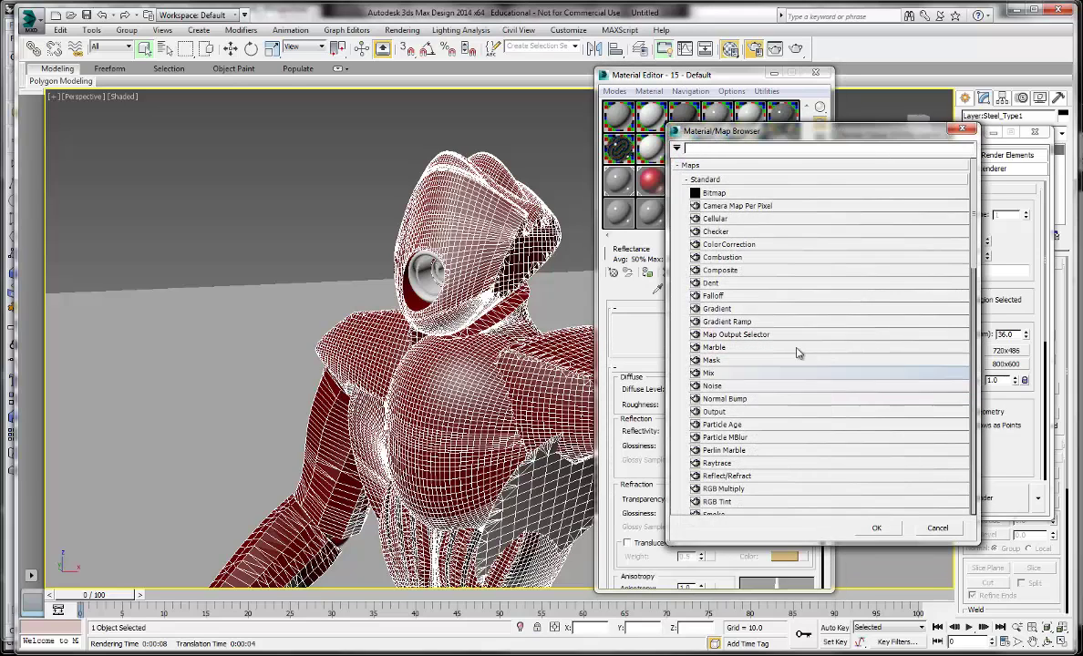
{"action": "double_click", "coordinate": [715, 193]}
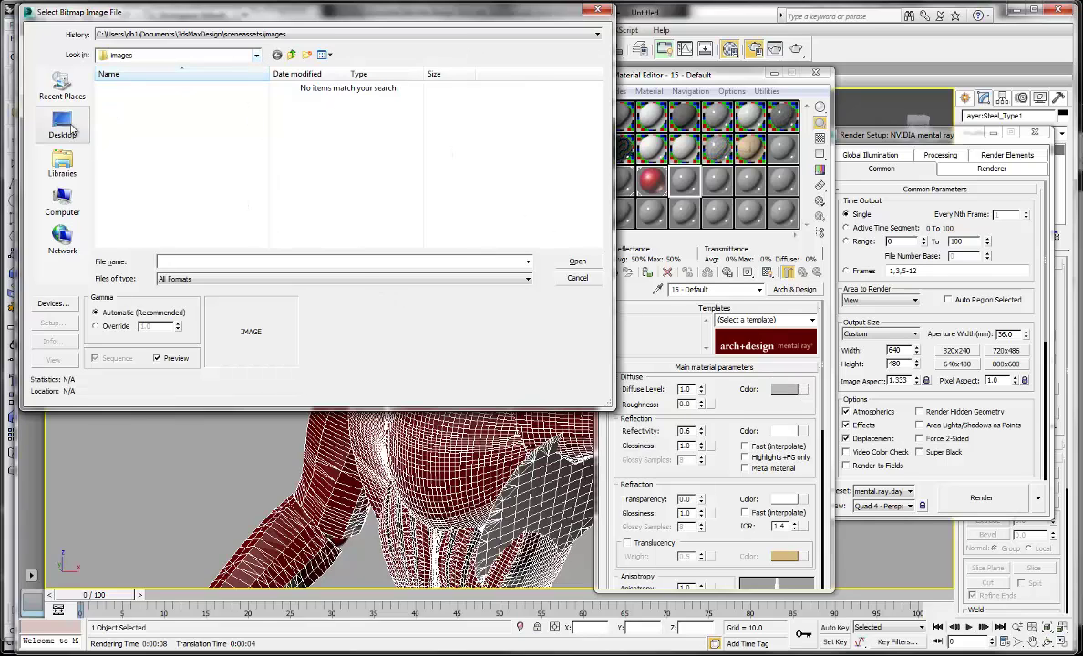
{"action": "left_click", "coordinate": [62, 163]}
{"action": "double_click", "coordinate": [137, 86]}
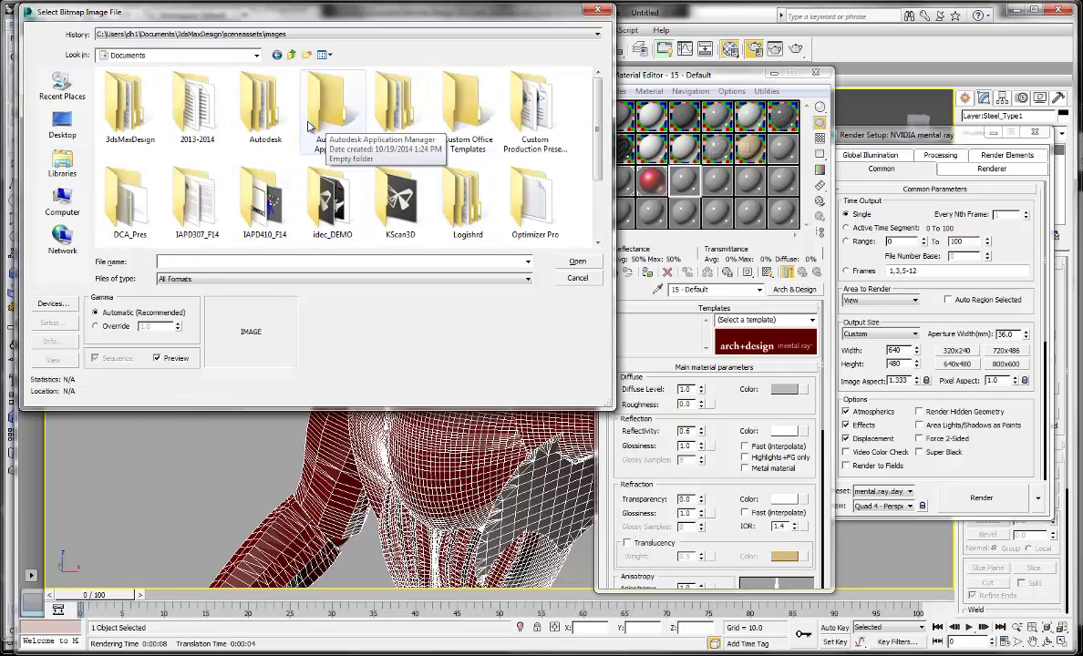
{"action": "left_click", "coordinate": [453, 202]}
{"action": "scroll", "coordinate": [456, 206], "scroll_direction": "down", "scroll_amount": 1}
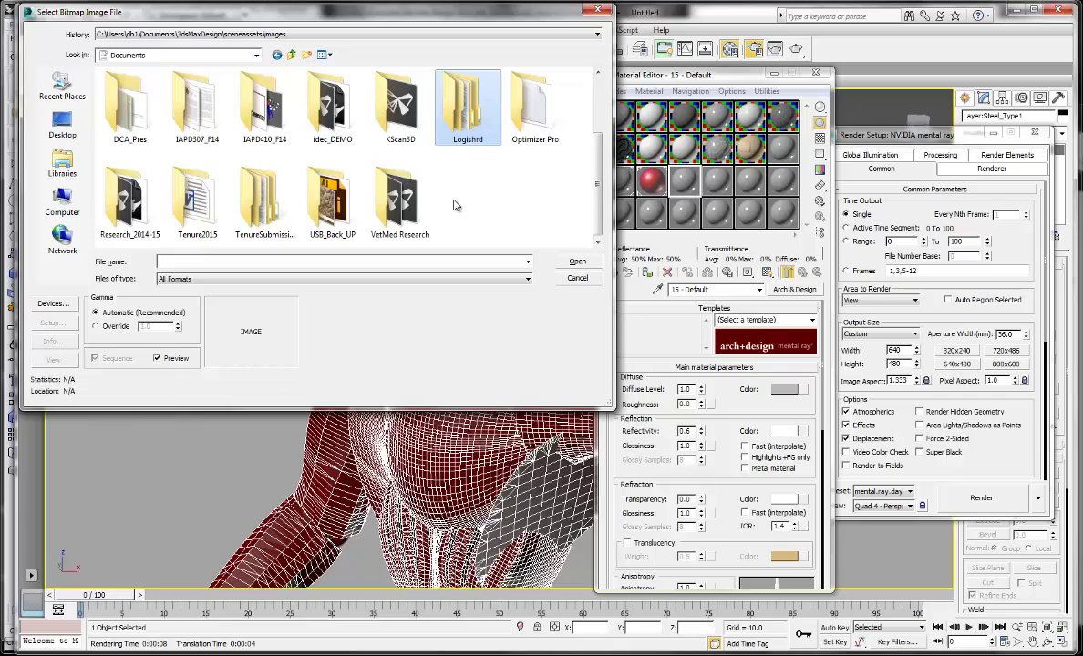
{"action": "scroll", "coordinate": [456, 206], "scroll_direction": "up", "scroll_amount": 1}
{"action": "double_click", "coordinate": [190, 109]}
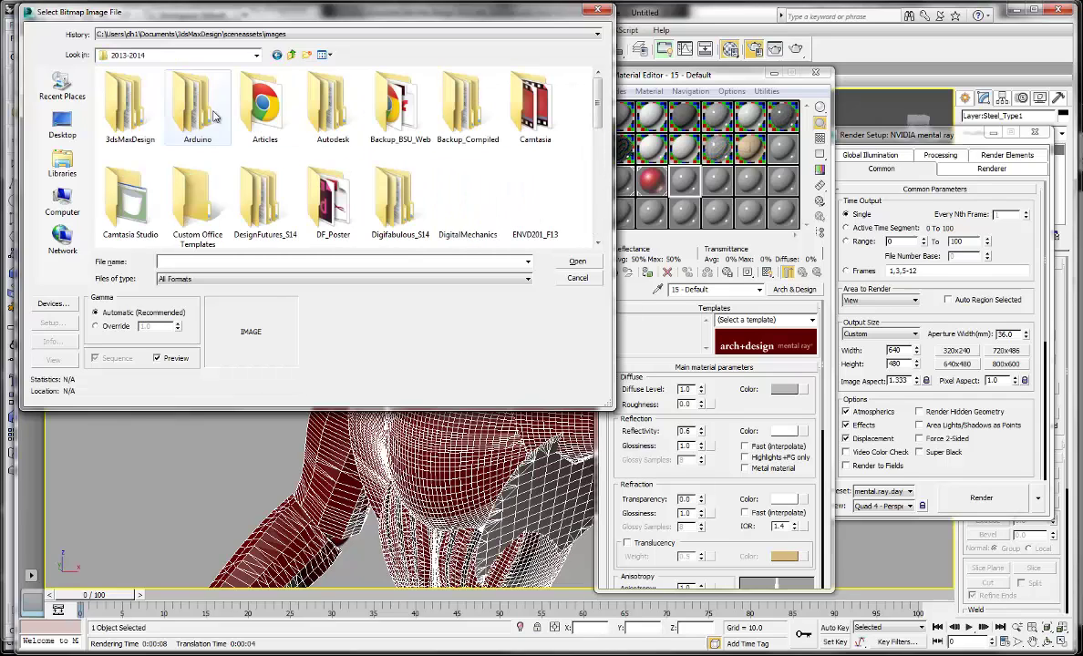
{"action": "double_click", "coordinate": [462, 105]}
{"action": "double_click", "coordinate": [386, 95]}
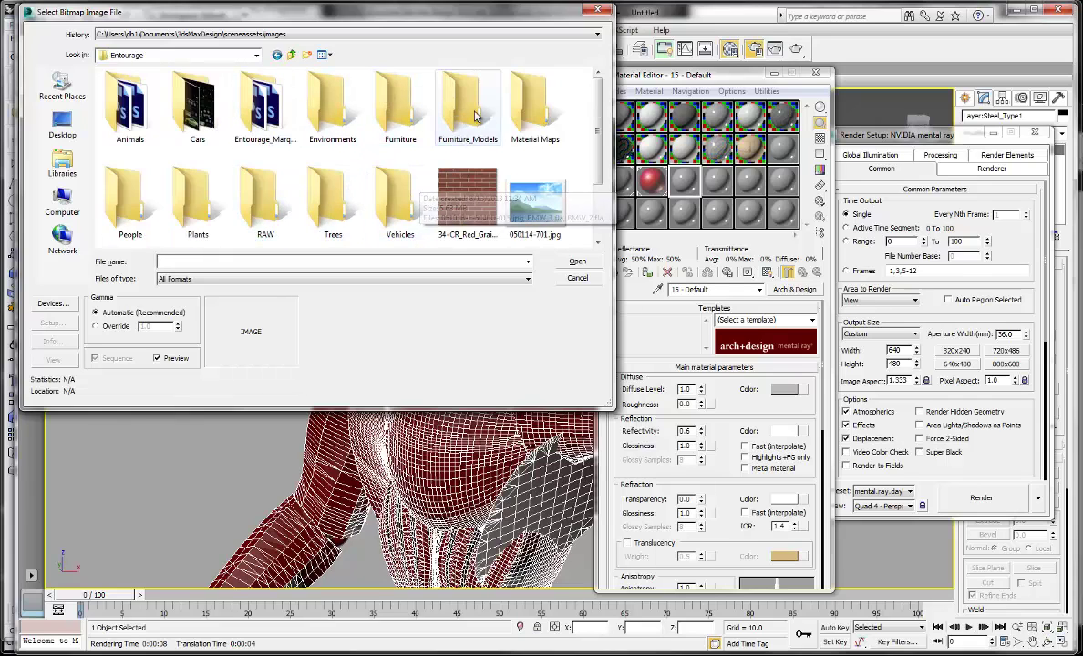
{"action": "double_click", "coordinate": [527, 108]}
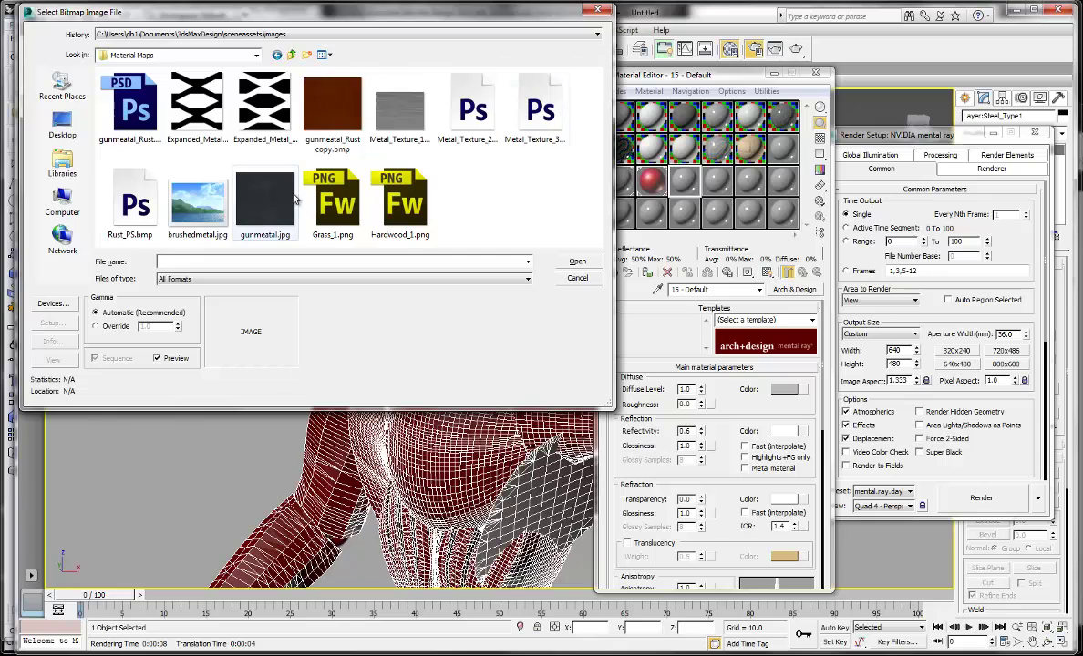
- Load gunmeatal.jpg as the diffuse bitmap and set its mapping to Planar from Object XYZ
{"action": "left_click", "coordinate": [249, 180]}
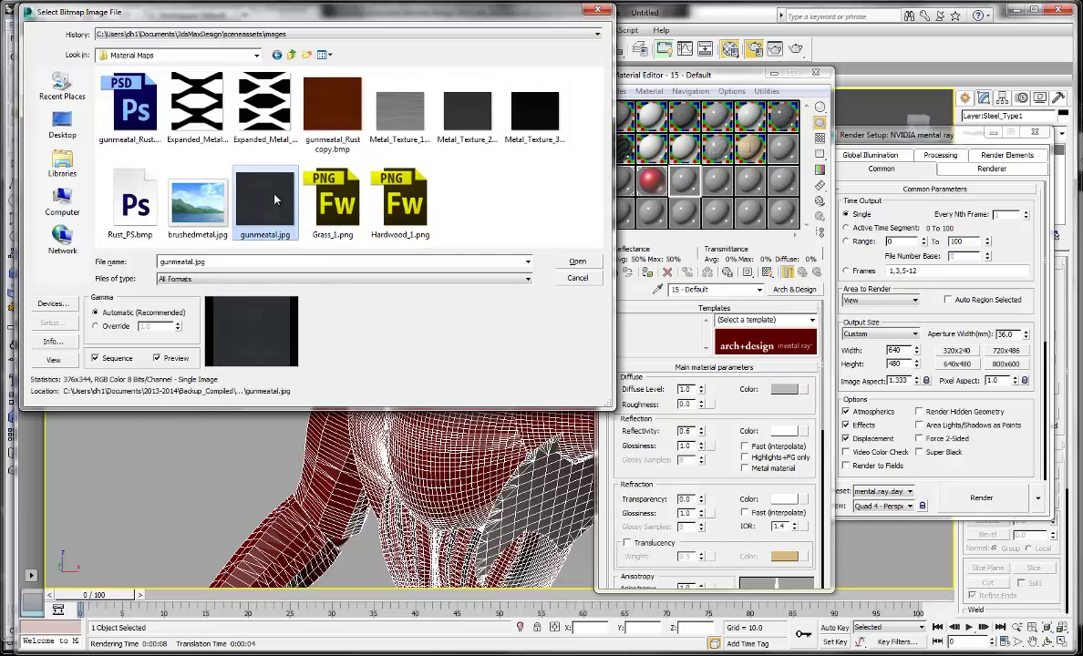
{"action": "left_click", "coordinate": [577, 261]}
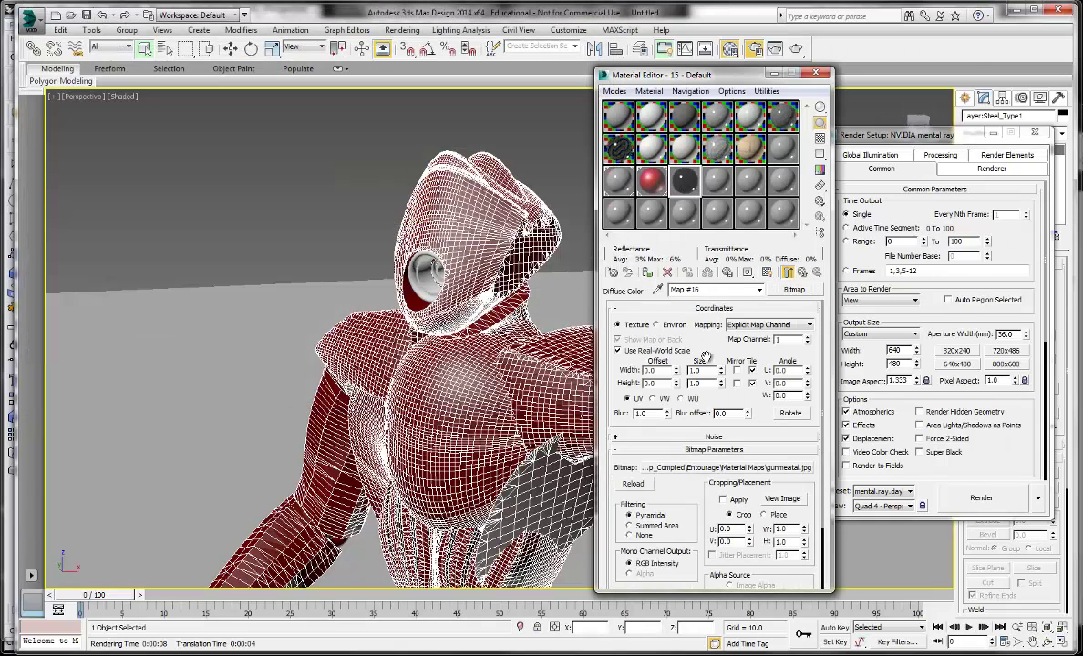
{"action": "left_click", "coordinate": [806, 326]}
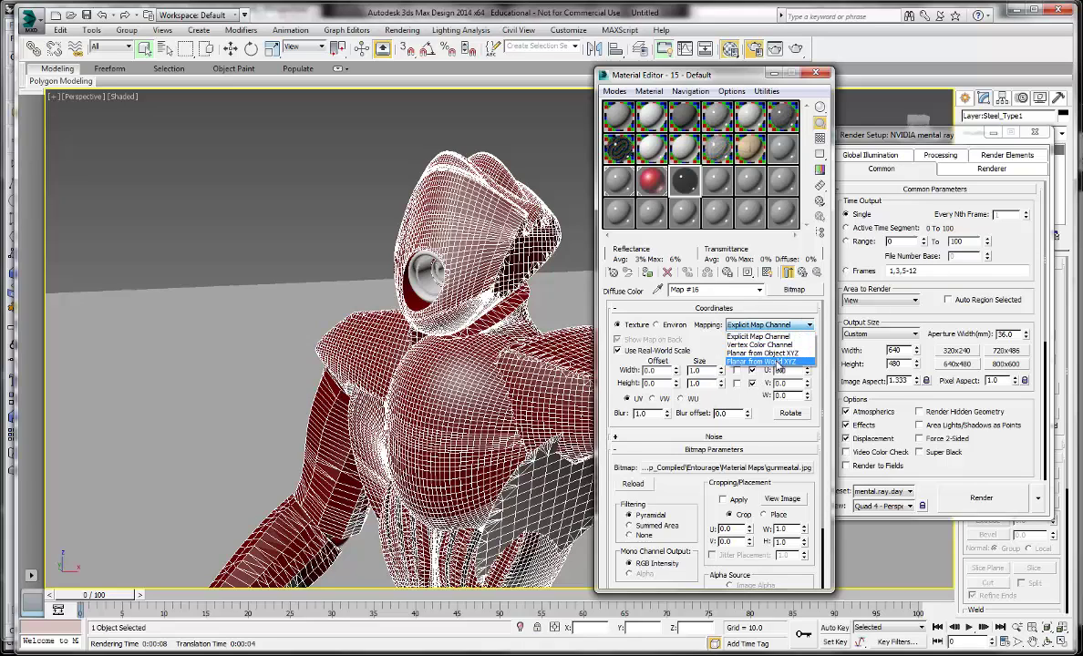
{"action": "left_click", "coordinate": [752, 353]}
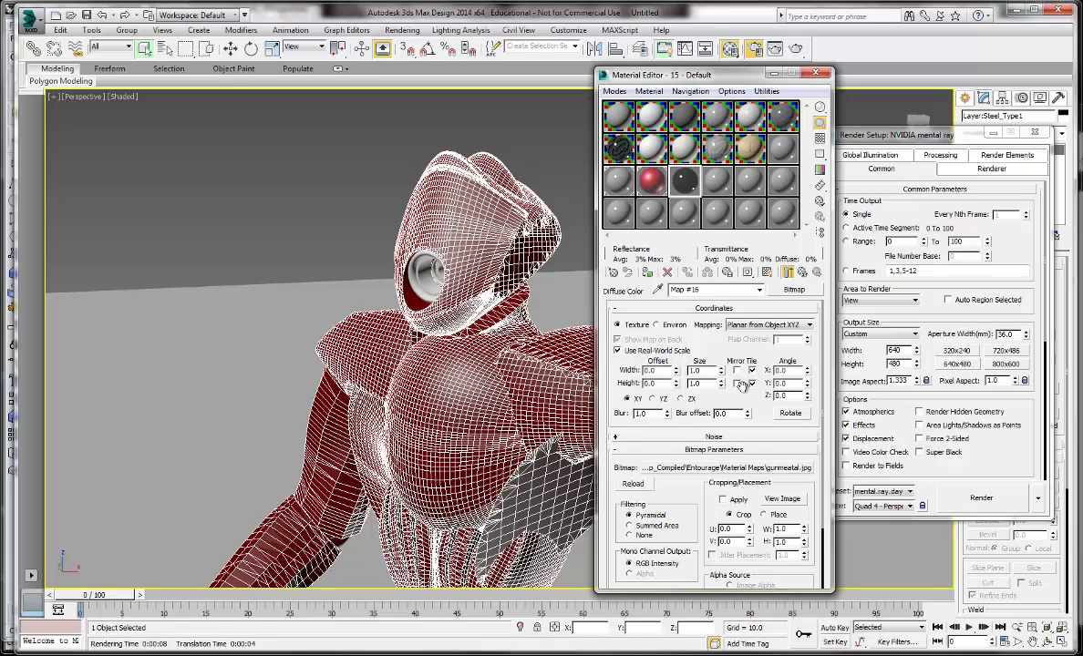
- Assign the material 15 - Default to the robot's body shell, render the perspective view and close the rendered image
{"action": "left_click", "coordinate": [981, 497]}
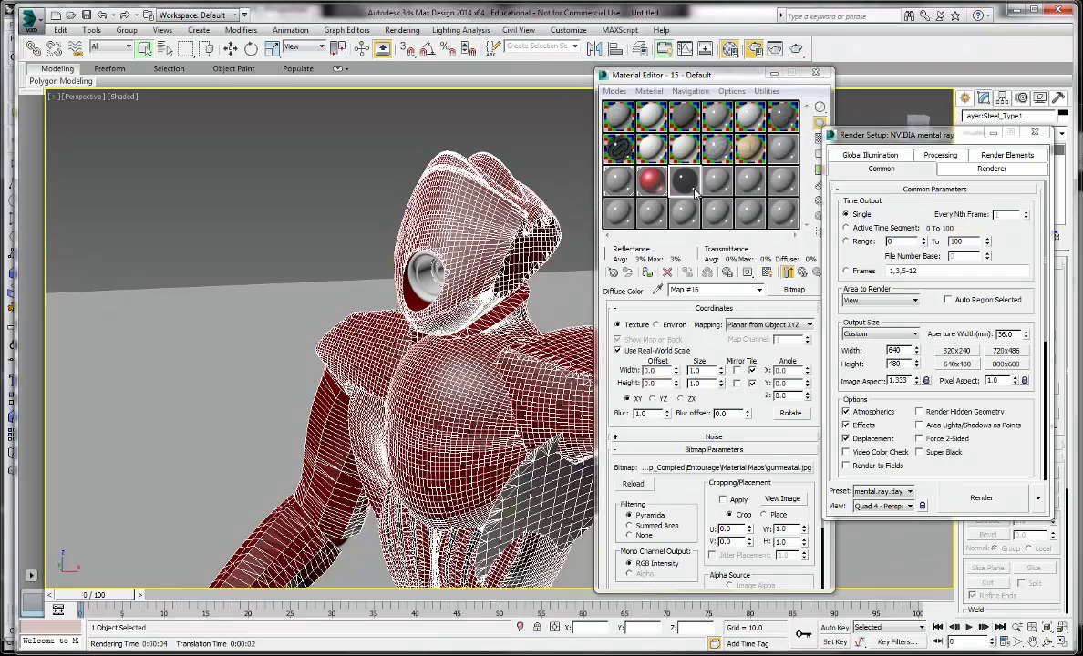
{"action": "left_click", "coordinate": [653, 274]}
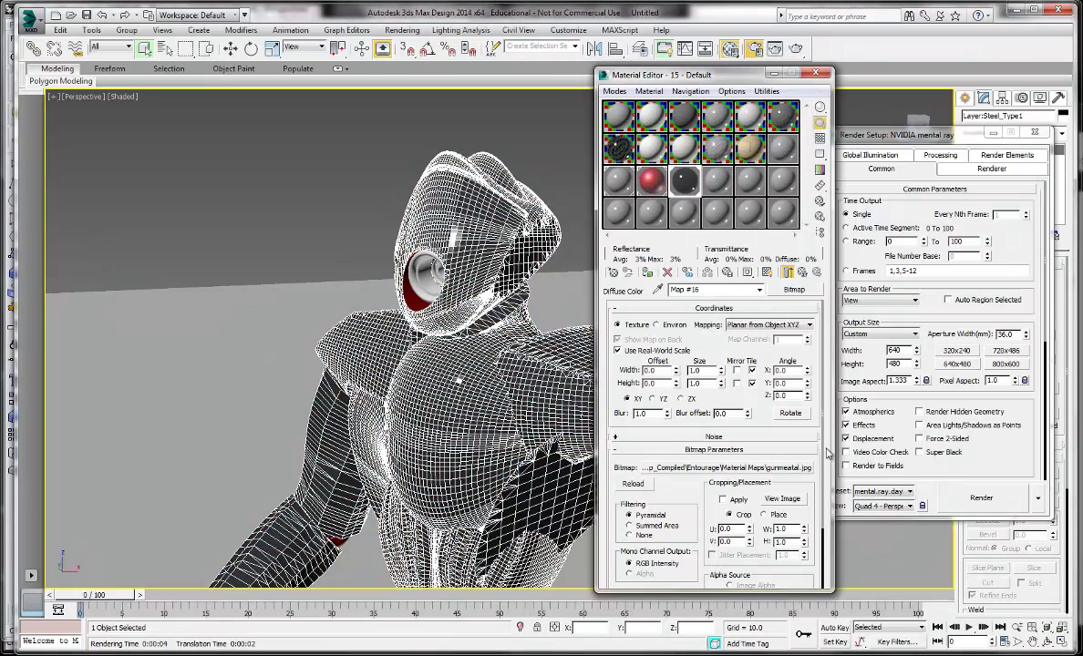
{"action": "left_click", "coordinate": [981, 500]}
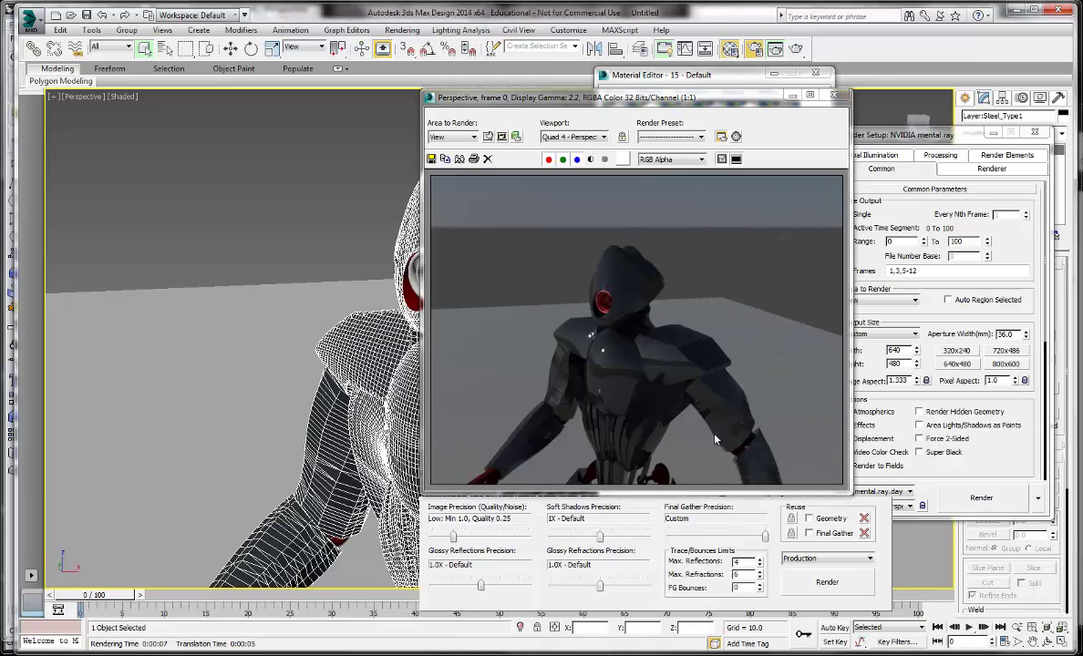
{"action": "left_click", "coordinate": [834, 94]}
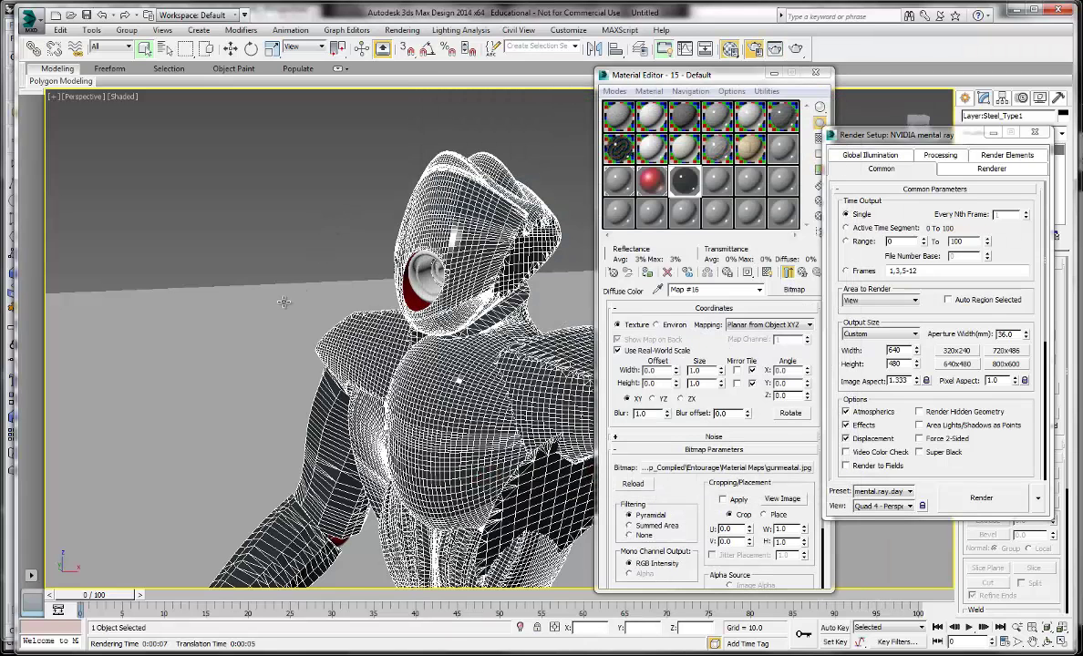
- Select the robot's hands and joints and change the material 16 - Default to the mental ray Arch & Design type
{"action": "left_click", "coordinate": [283, 302]}
{"action": "scroll", "coordinate": [292, 297], "scroll_direction": "down", "scroll_amount": 3}
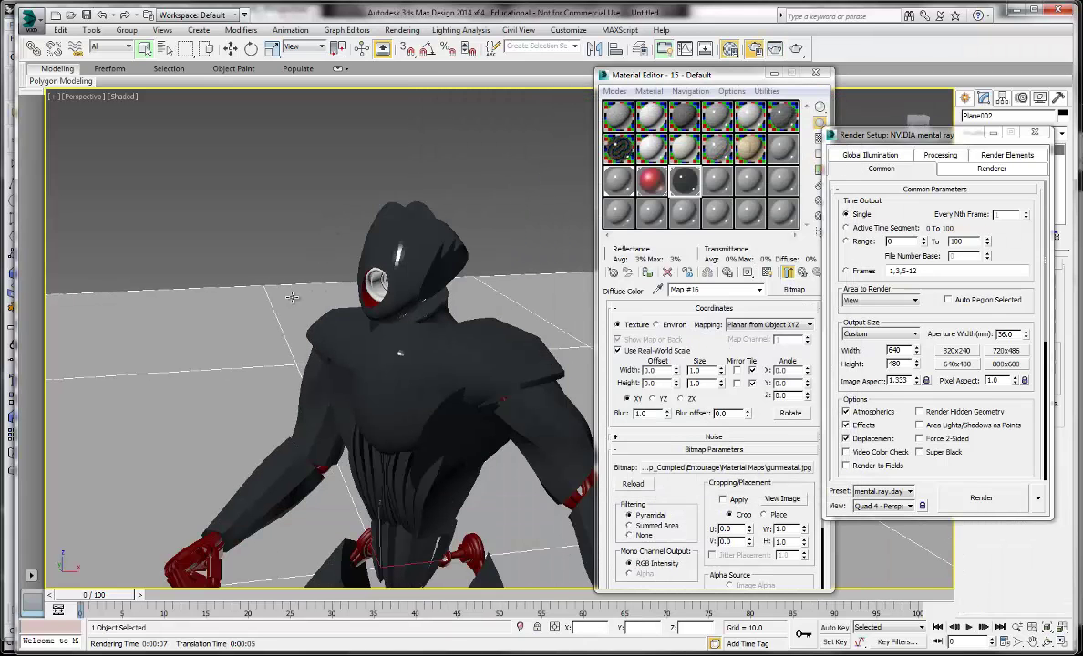
{"action": "left_click", "coordinate": [364, 539]}
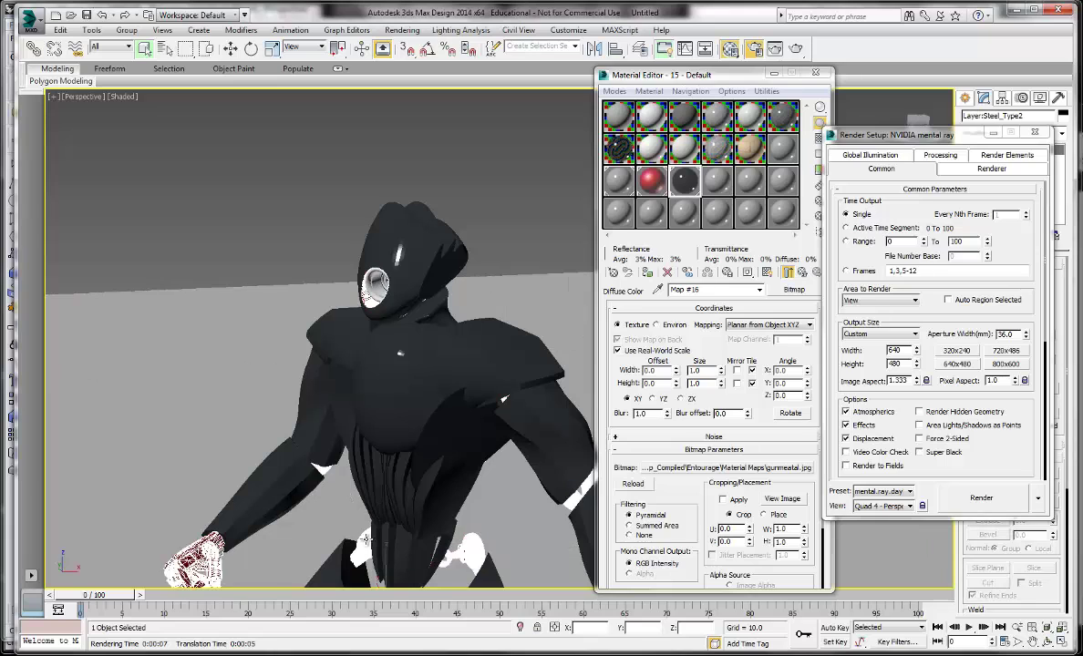
{"action": "left_click", "coordinate": [708, 189]}
{"action": "left_click", "coordinate": [794, 290]}
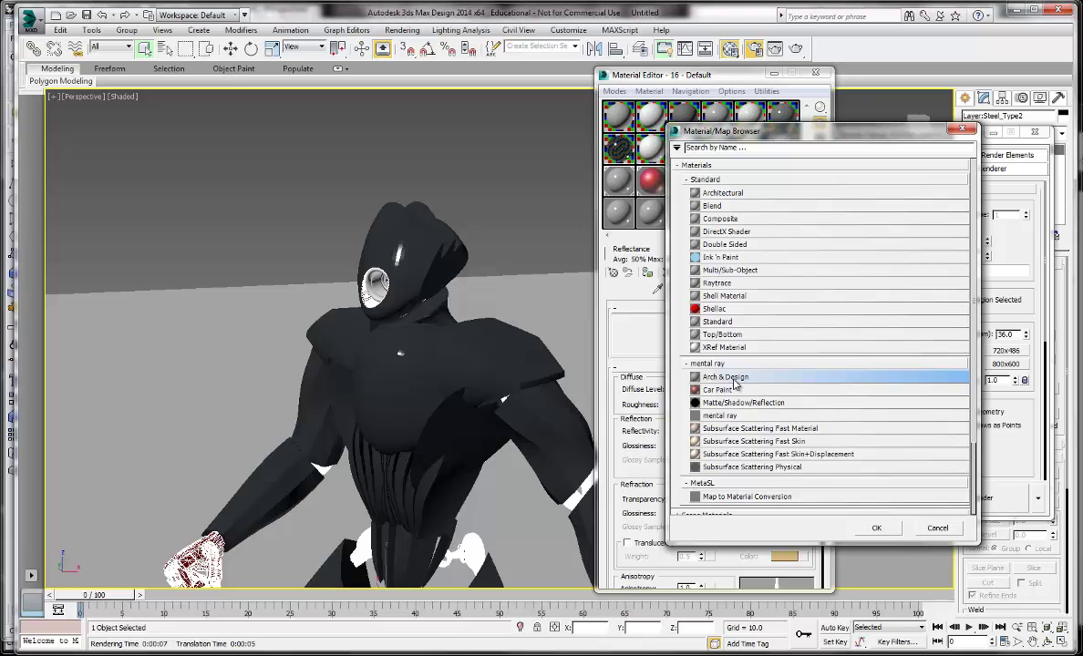
{"action": "double_click", "coordinate": [725, 376]}
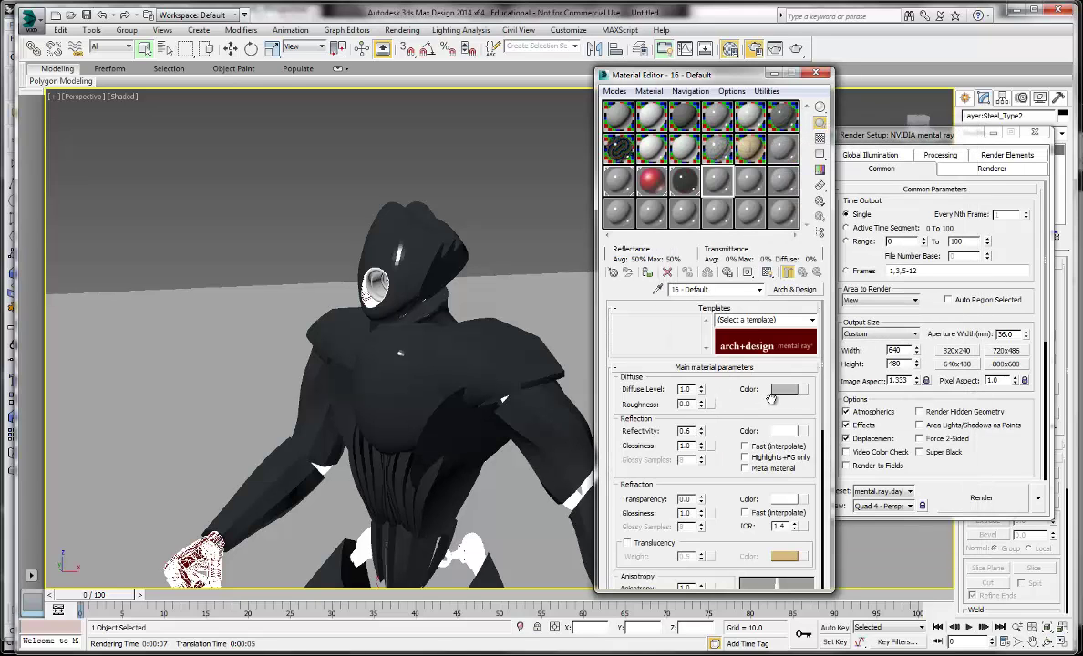
- Load Metal_Texture_1.bmp as the diffuse color bitmap of 16 - Default, assign the material to the hands and joints, and deselect them
{"action": "left_click", "coordinate": [802, 389]}
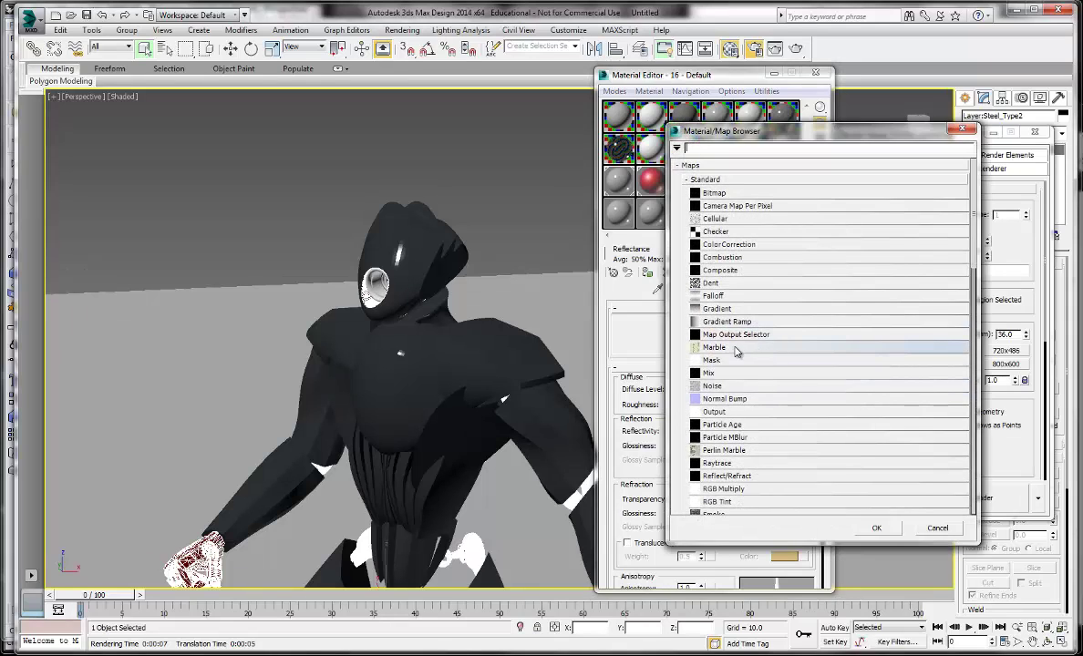
{"action": "double_click", "coordinate": [727, 194]}
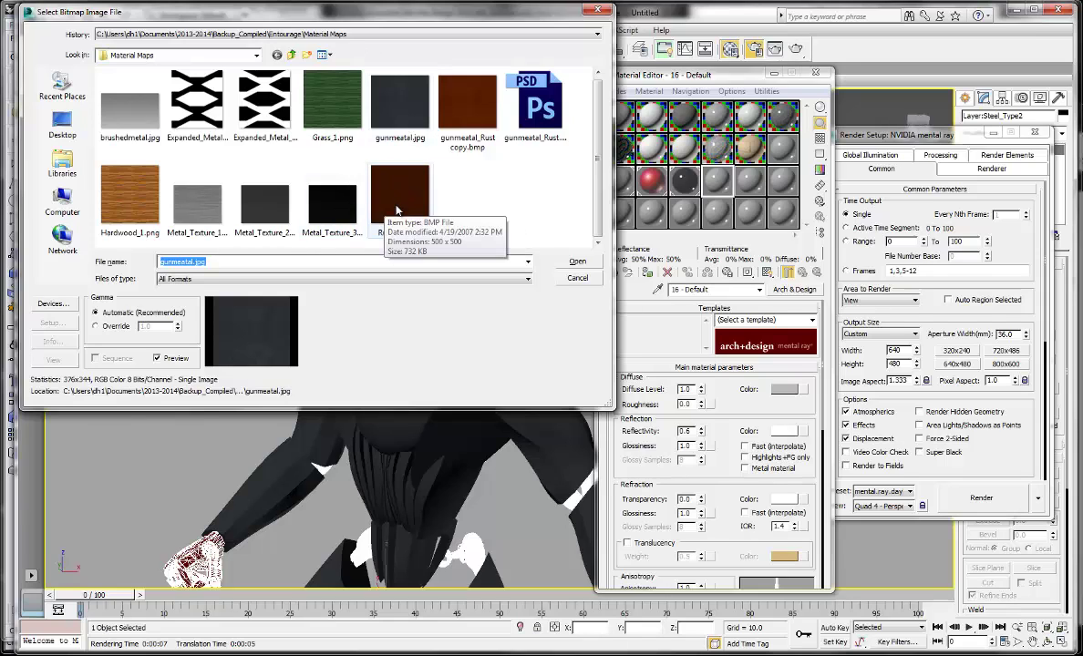
{"action": "left_click", "coordinate": [197, 199]}
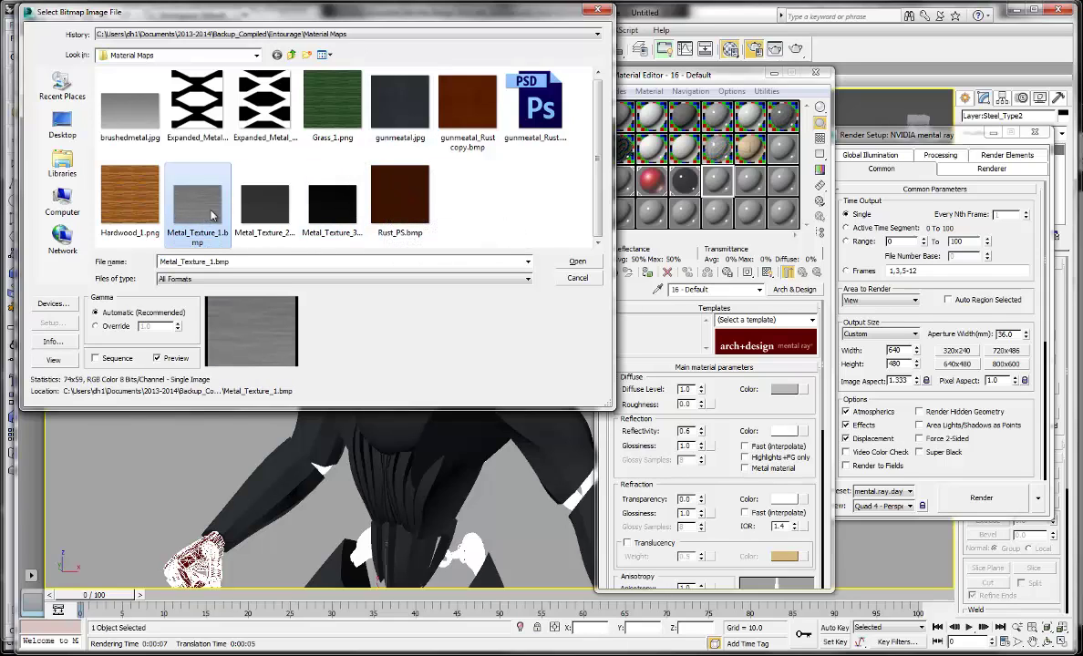
{"action": "left_click", "coordinate": [586, 267]}
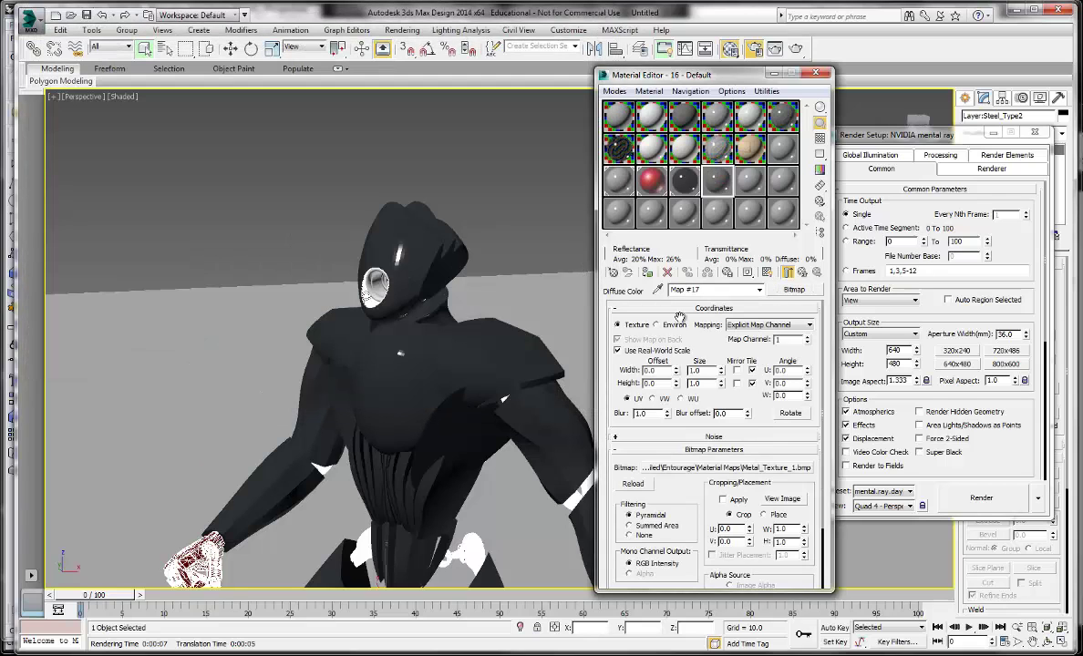
{"action": "left_click", "coordinate": [649, 275]}
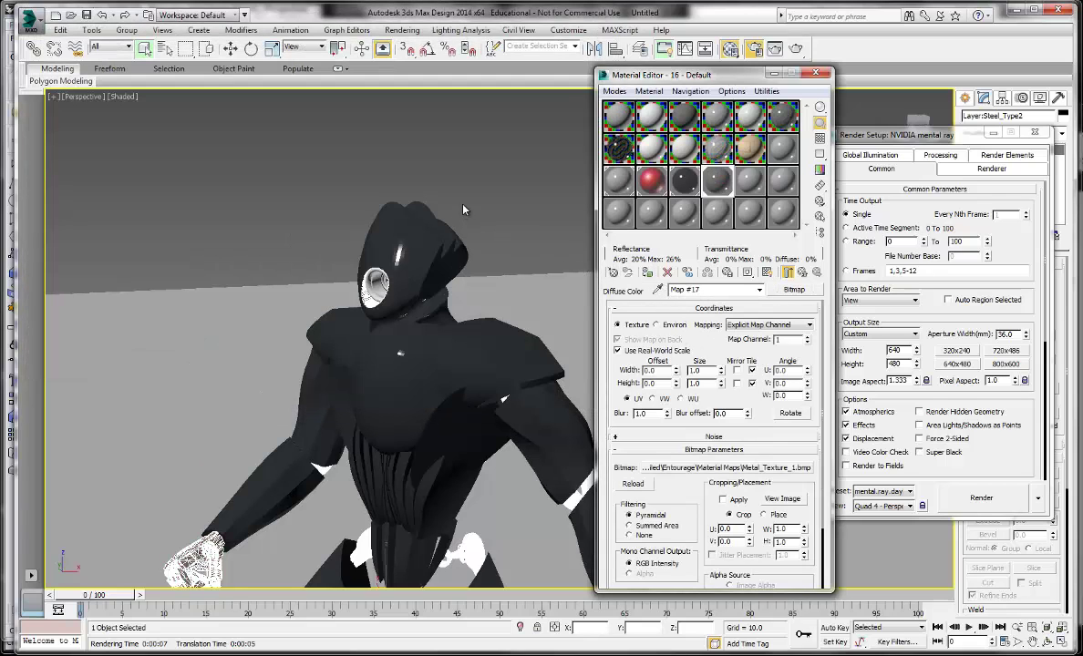
{"action": "left_click", "coordinate": [487, 203]}
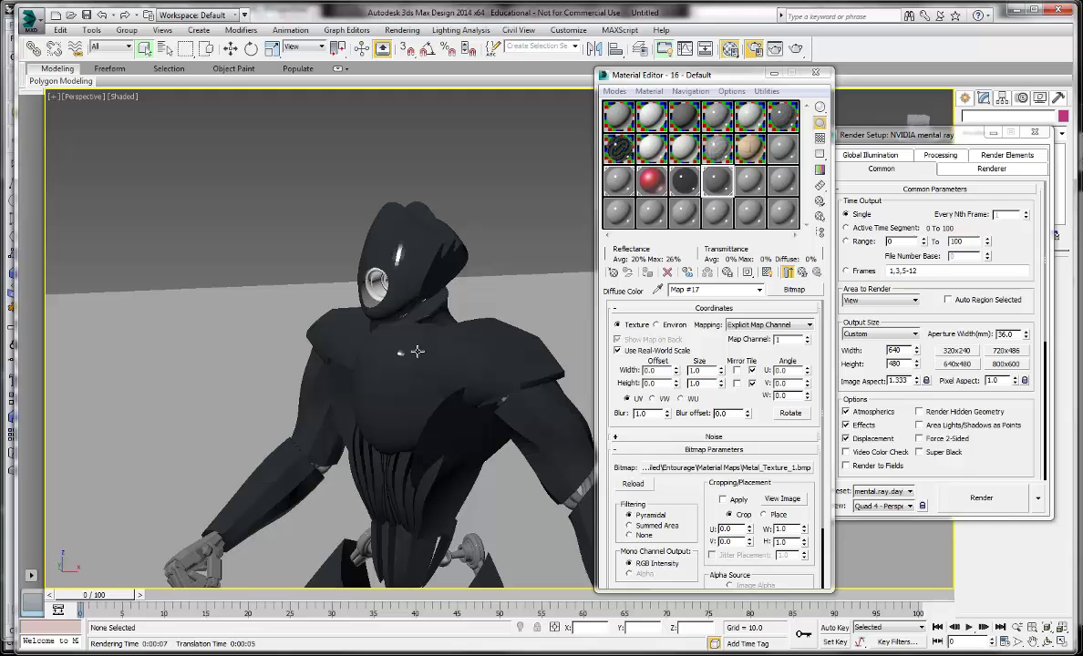
- Select the round eye insert on the front of the robot's head
{"action": "middle_click_drag", "start_coordinate": [416, 351], "coordinate": [373, 174], "text": "alt"}
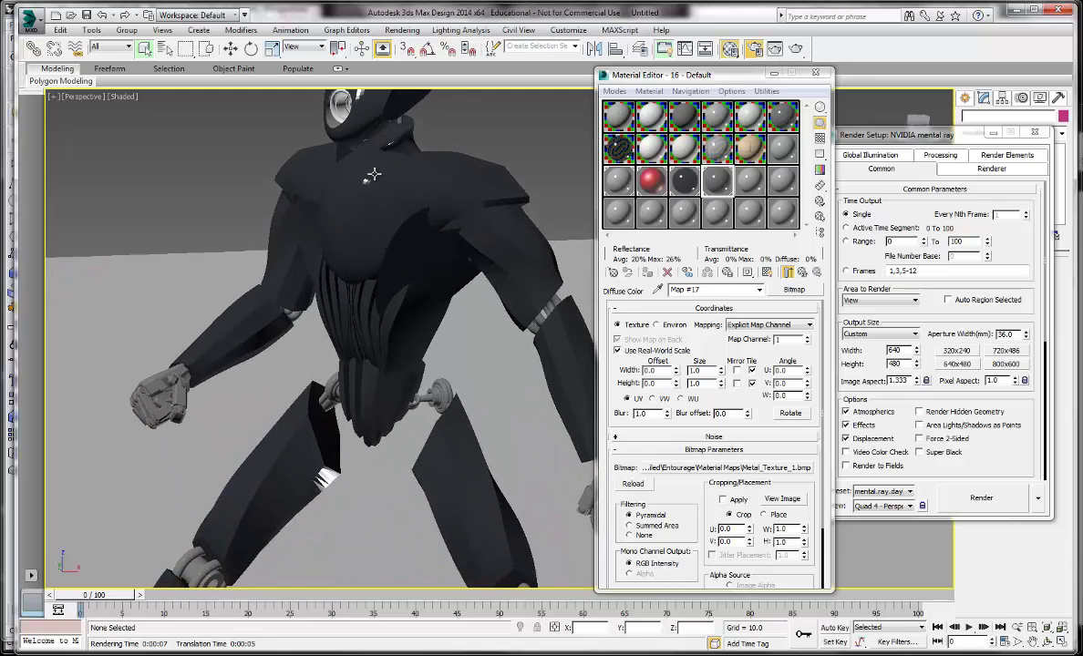
{"action": "scroll", "coordinate": [374, 214], "scroll_direction": "down", "scroll_amount": 5}
{"action": "scroll", "coordinate": [358, 170], "scroll_direction": "up", "scroll_amount": 4}
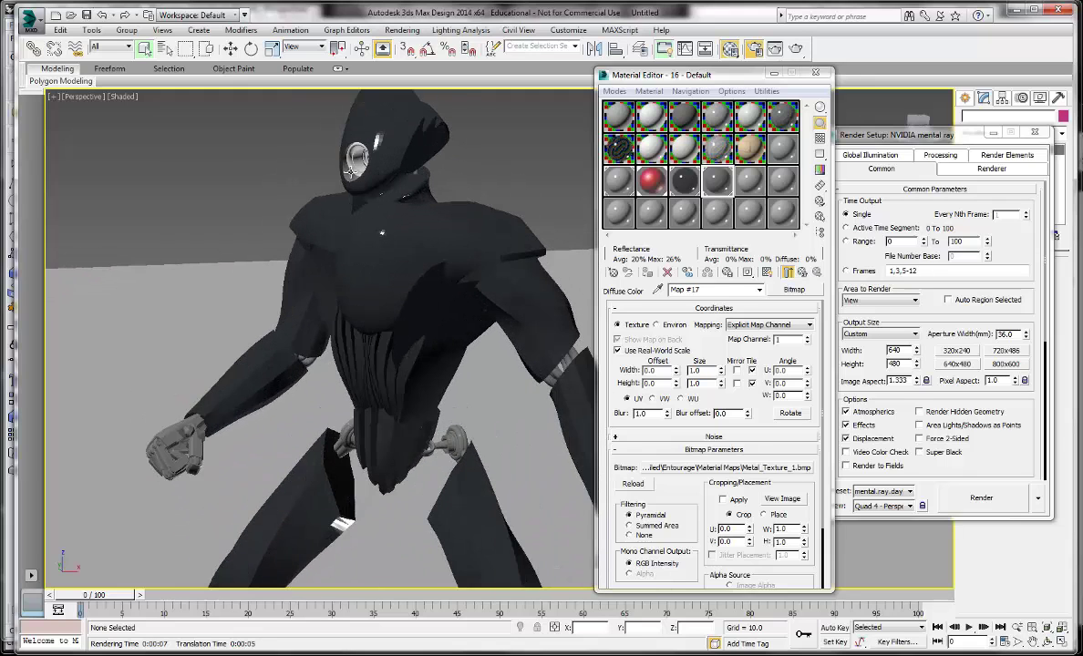
{"action": "left_click", "coordinate": [352, 174]}
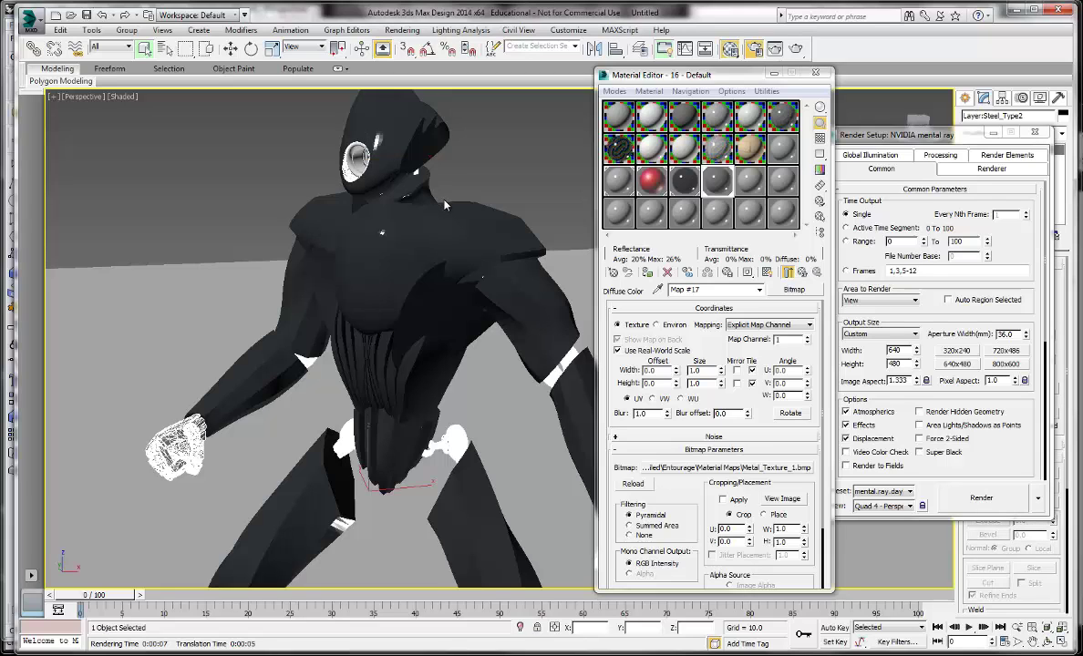
{"action": "left_click", "coordinate": [455, 163]}
{"action": "left_click", "coordinate": [365, 161]}
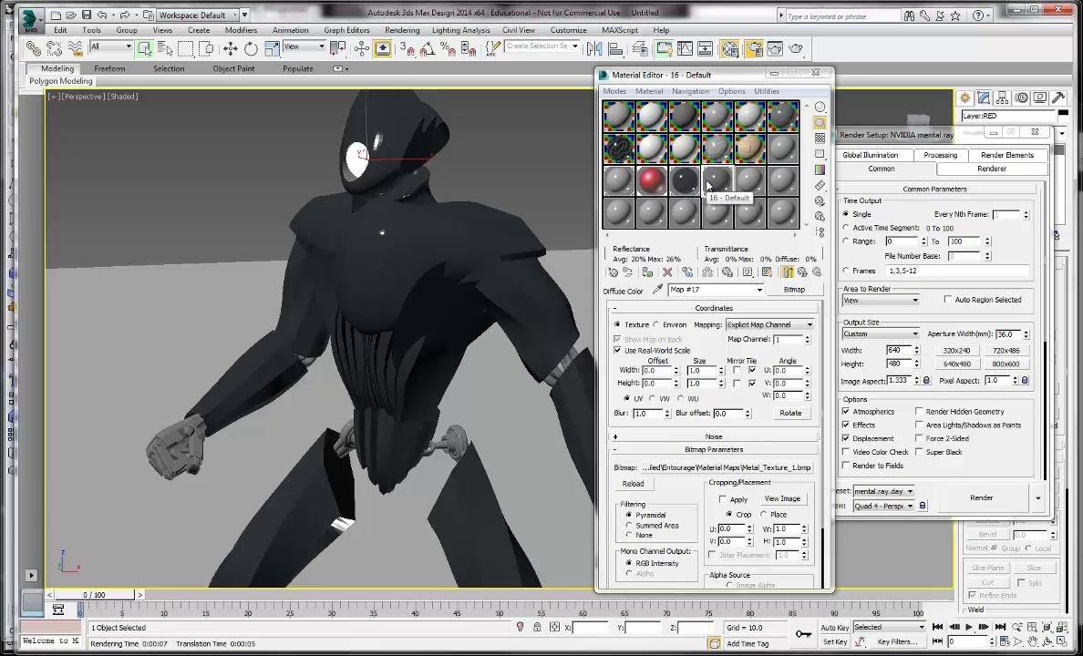
- Change the material 14 - Default from Car Paint to the mental ray Arch & Design type
{"action": "left_click", "coordinate": [651, 179]}
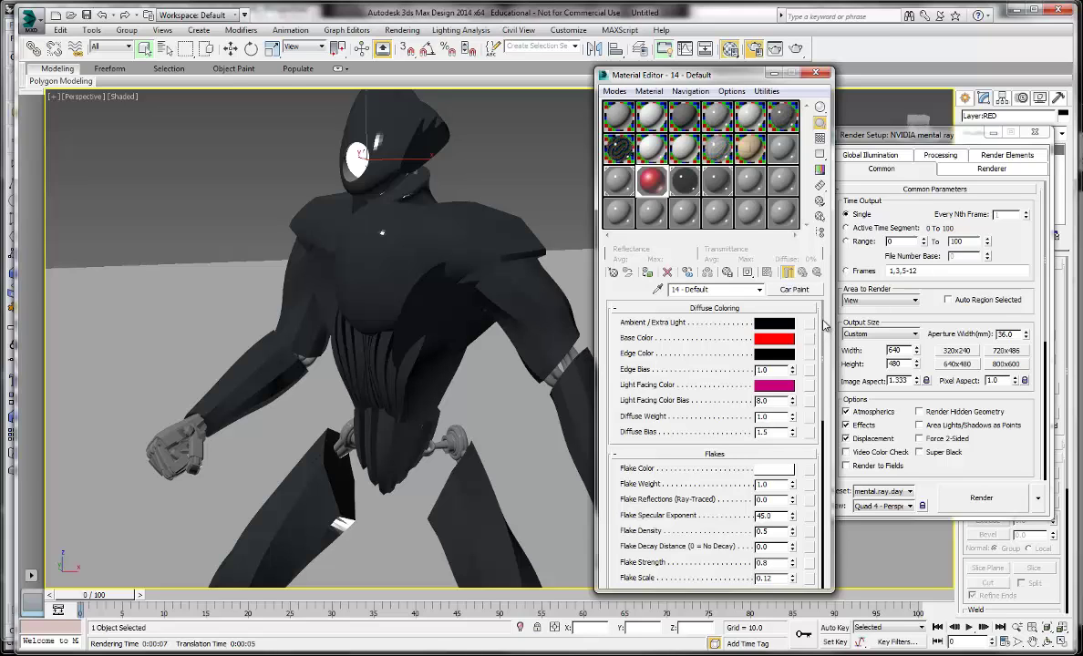
{"action": "left_click_drag", "start_coordinate": [824, 325], "coordinate": [828, 527]}
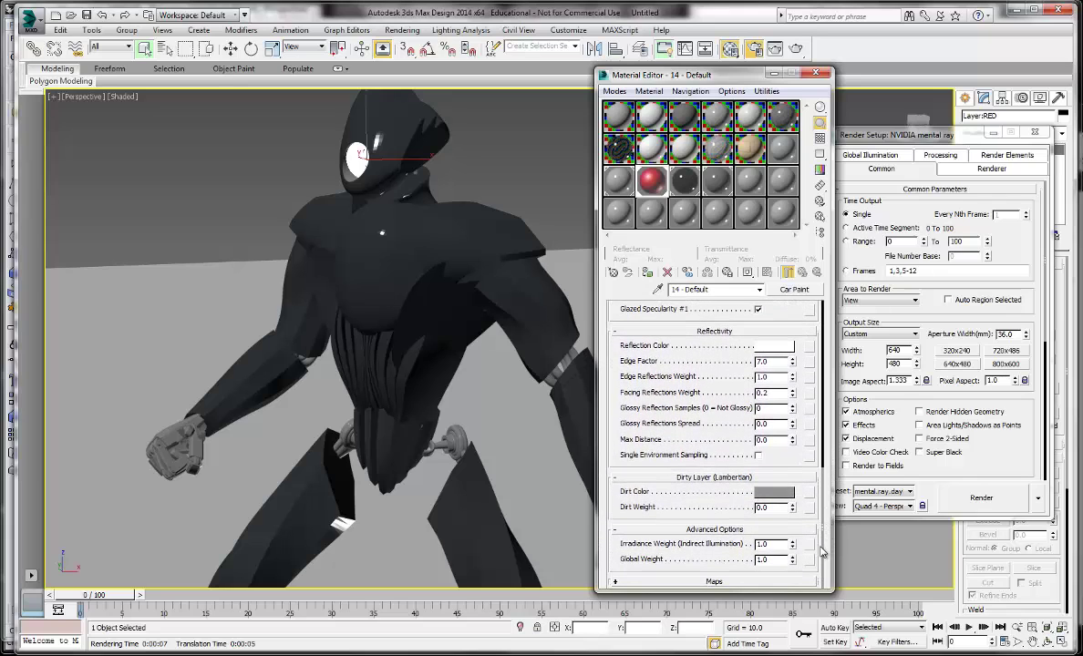
{"action": "left_click", "coordinate": [655, 581]}
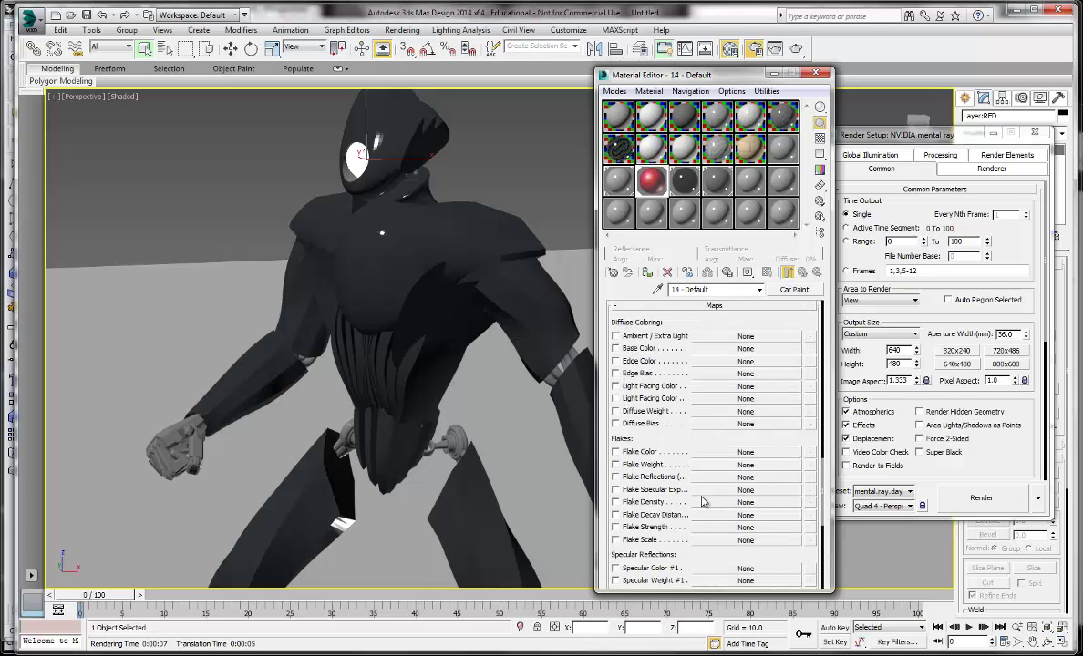
{"action": "mouse_move", "coordinate": [825, 473]}
{"action": "left_mouse_down"}
{"action": "mouse_move", "coordinate": [821, 547]}
{"action": "mouse_move", "coordinate": [816, 294]}
{"action": "left_mouse_up"}
{"action": "left_click", "coordinate": [814, 292]}
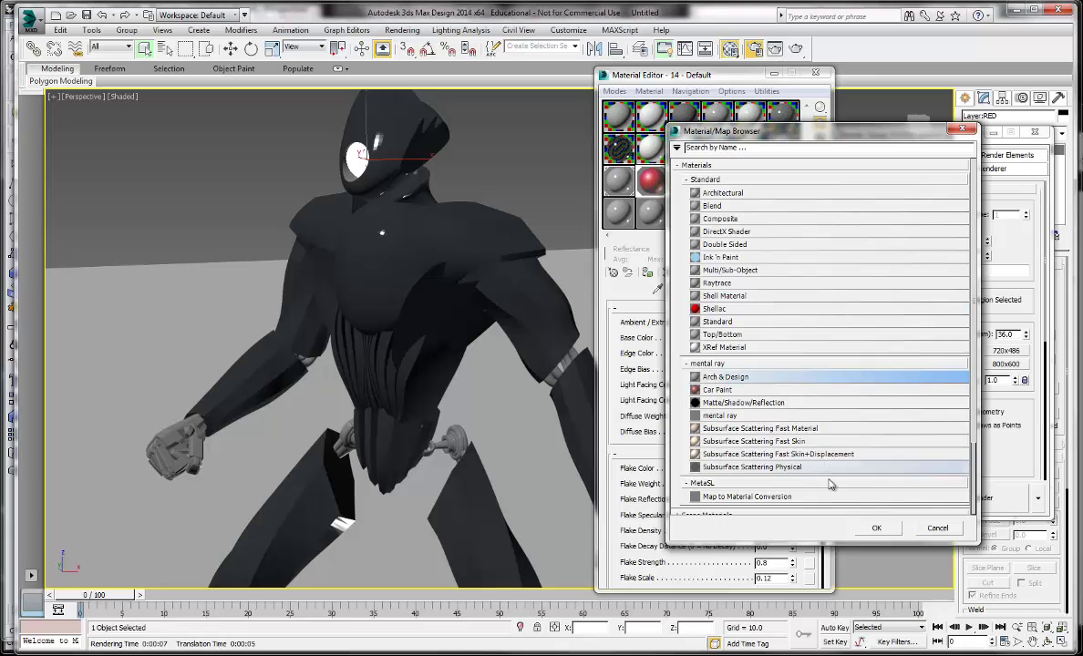
{"action": "double_click", "coordinate": [719, 389]}
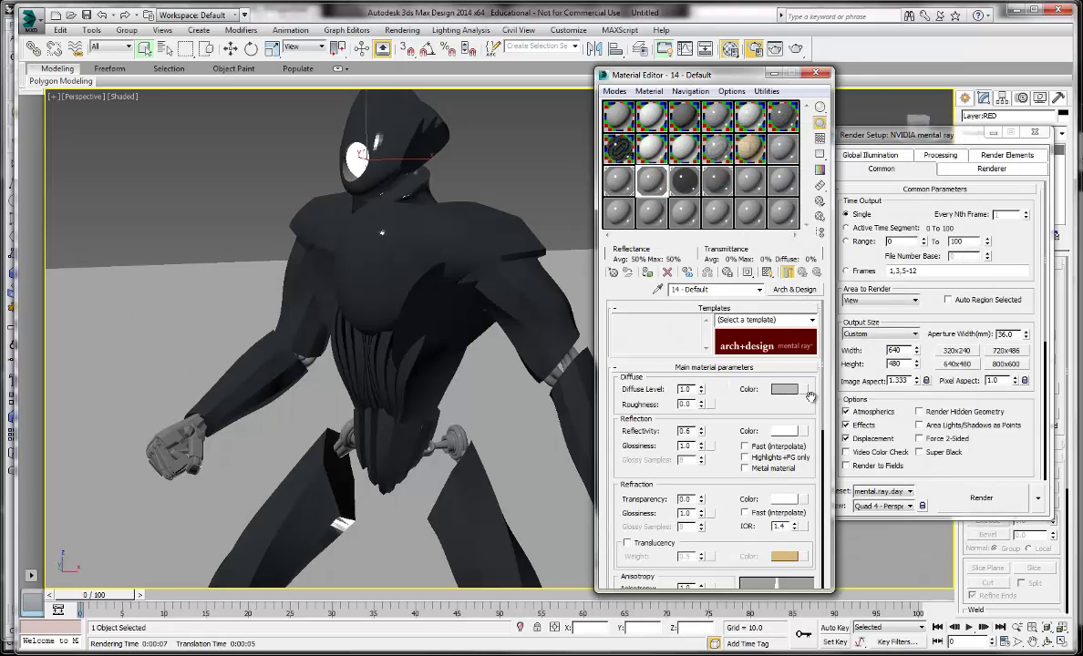
- Set the diffuse color of 14 - Default to pure red with red 1.0, green 0.0 and blue 0.0
{"action": "left_click", "coordinate": [796, 392]}
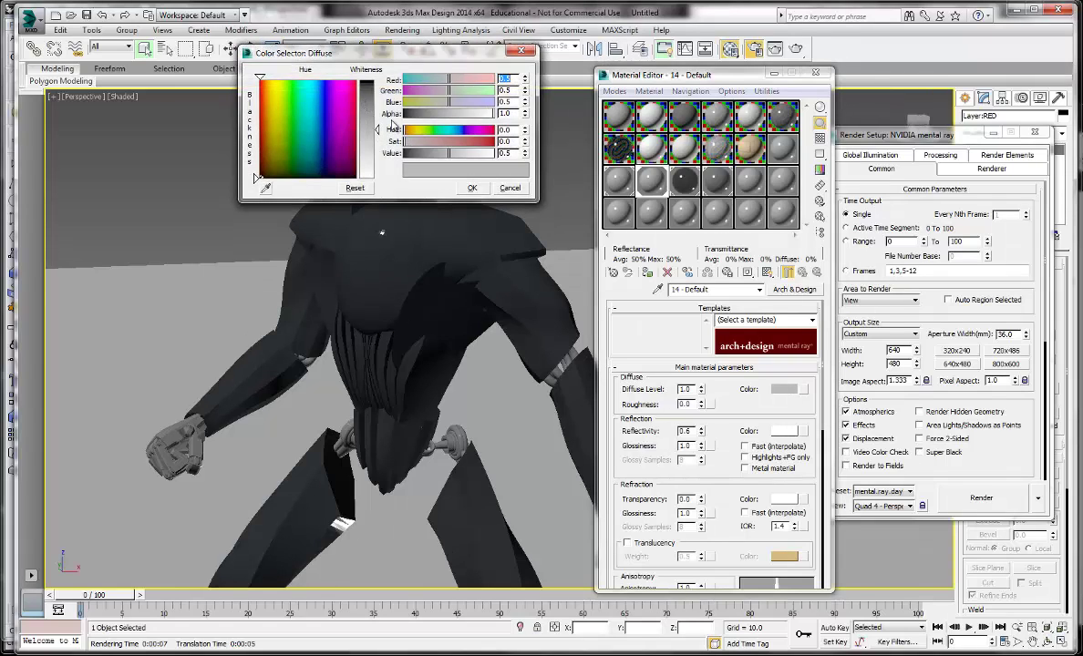
{"action": "left_click", "coordinate": [353, 88]}
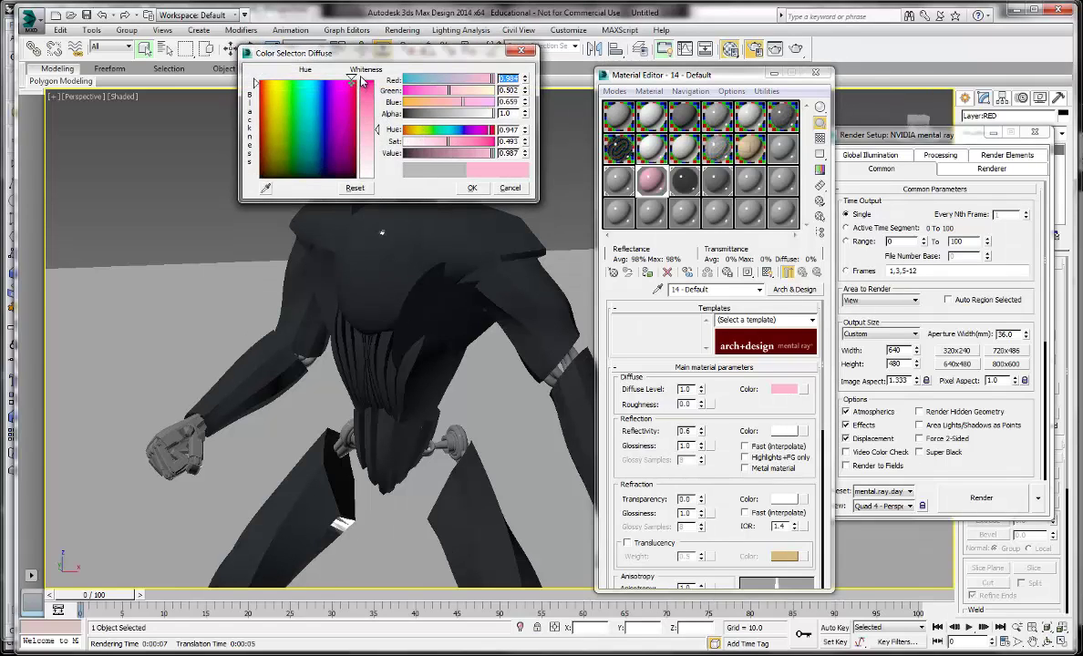
{"action": "mouse_move", "coordinate": [354, 84]}
{"action": "left_mouse_down"}
{"action": "mouse_move", "coordinate": [373, 119]}
{"action": "mouse_move", "coordinate": [376, 82]}
{"action": "left_mouse_up"}
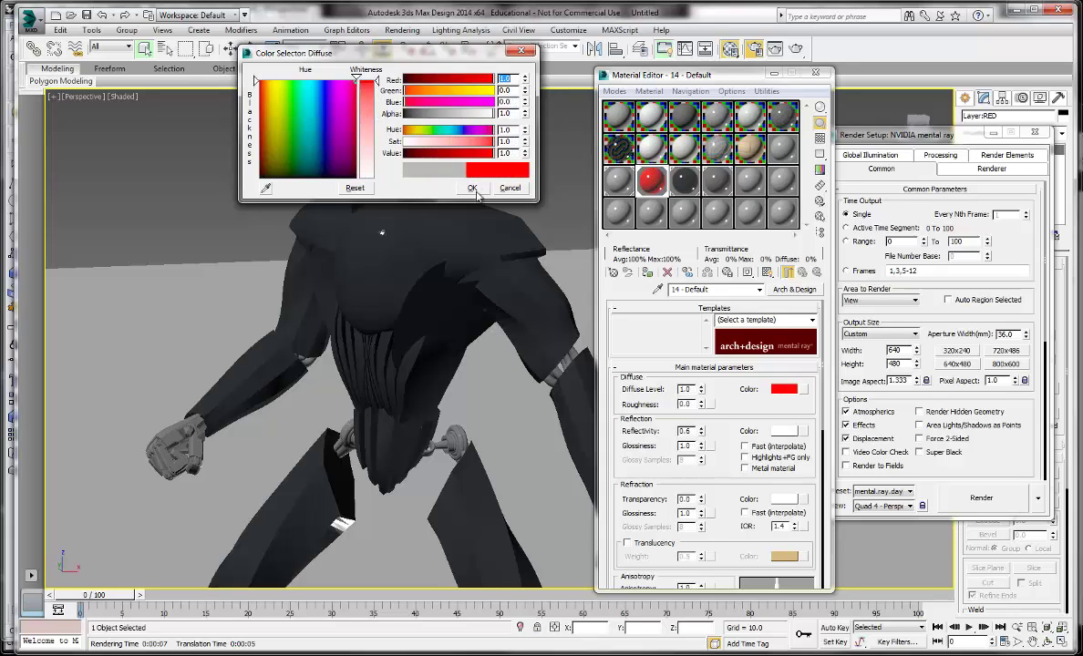
{"action": "left_click", "coordinate": [472, 187]}
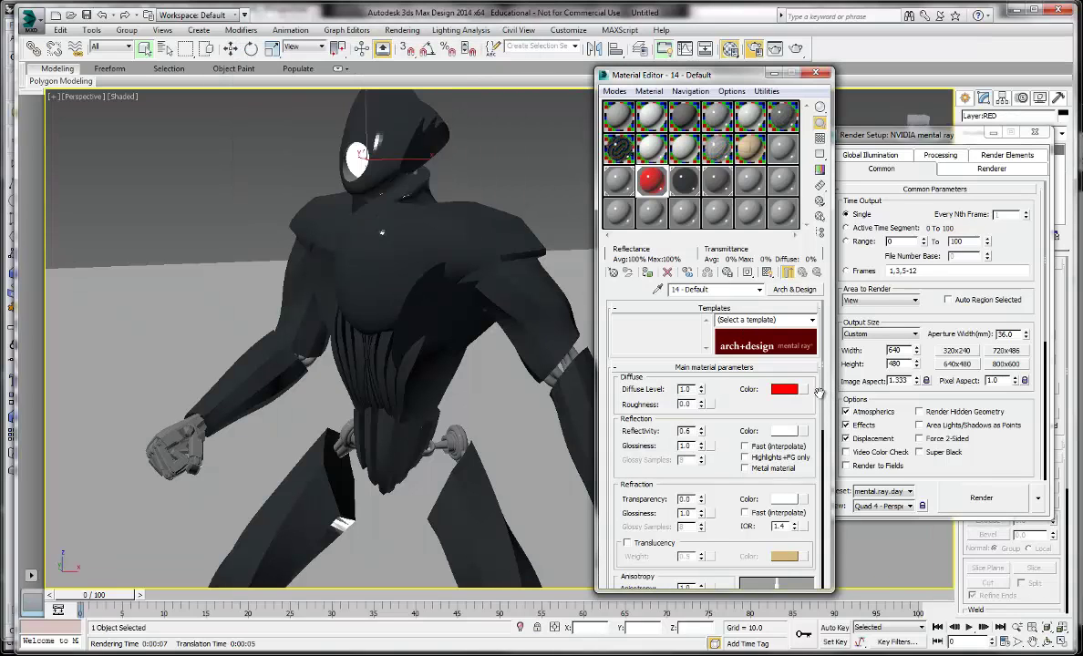
- Enable Self Illumination (Glow) for 14 - Default and set its filter color to red
{"action": "left_click_drag", "start_coordinate": [824, 396], "coordinate": [837, 576]}
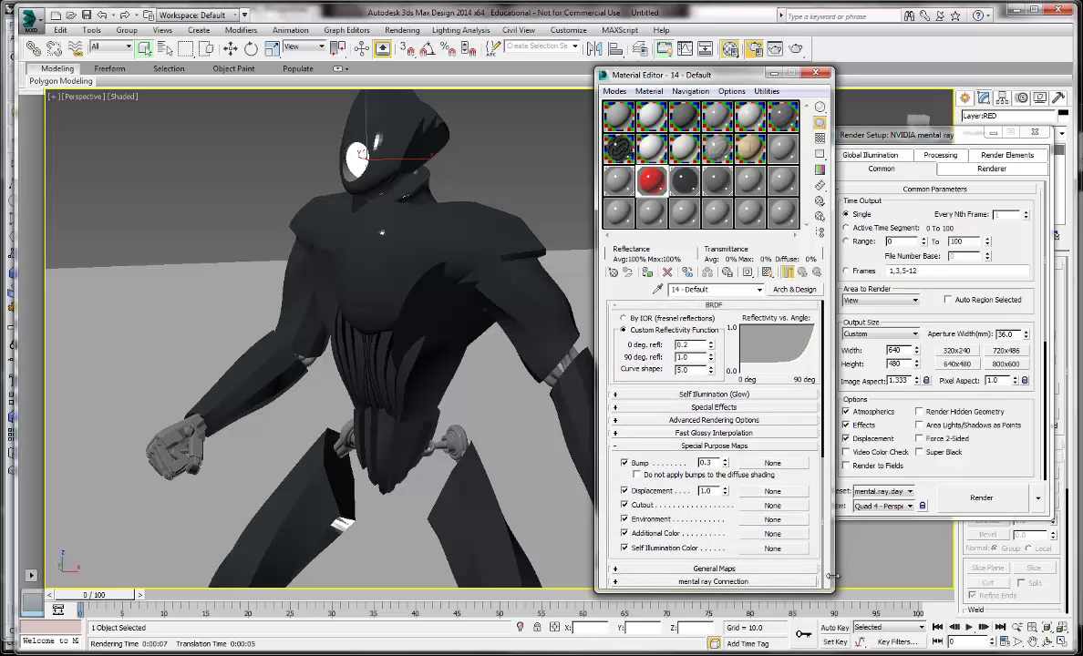
{"action": "left_click", "coordinate": [675, 434]}
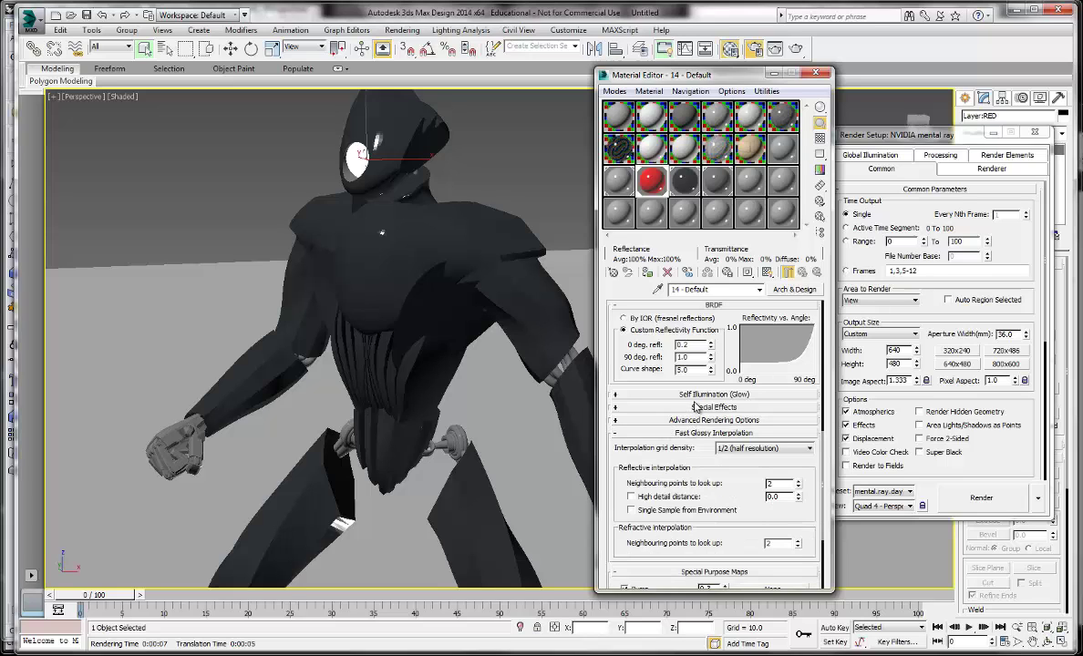
{"action": "left_click", "coordinate": [695, 395]}
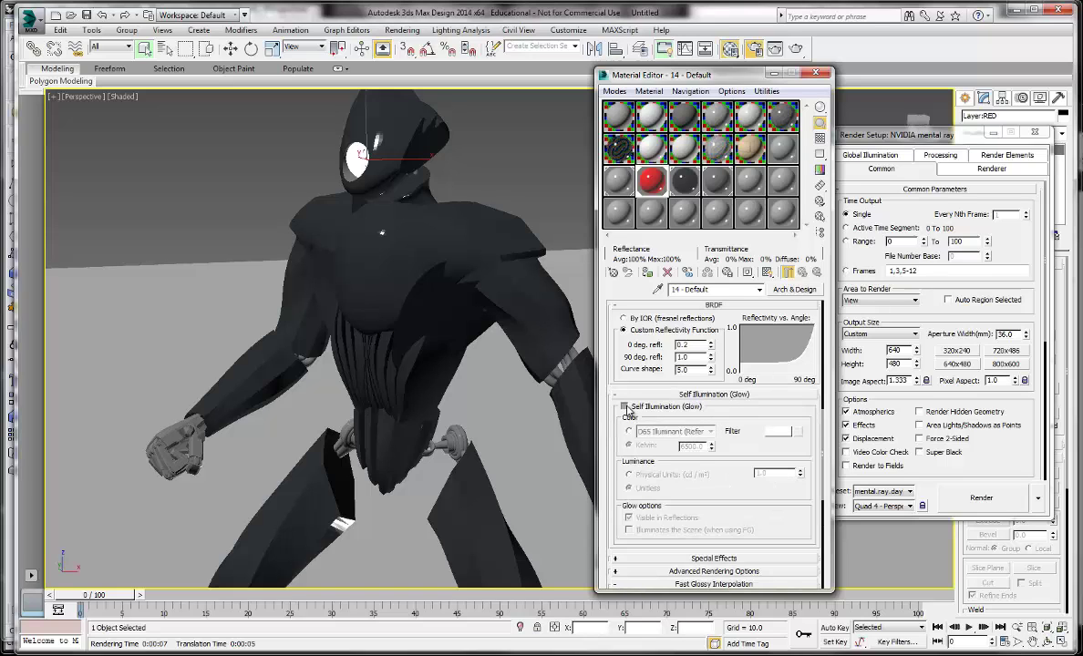
{"action": "left_click", "coordinate": [624, 406]}
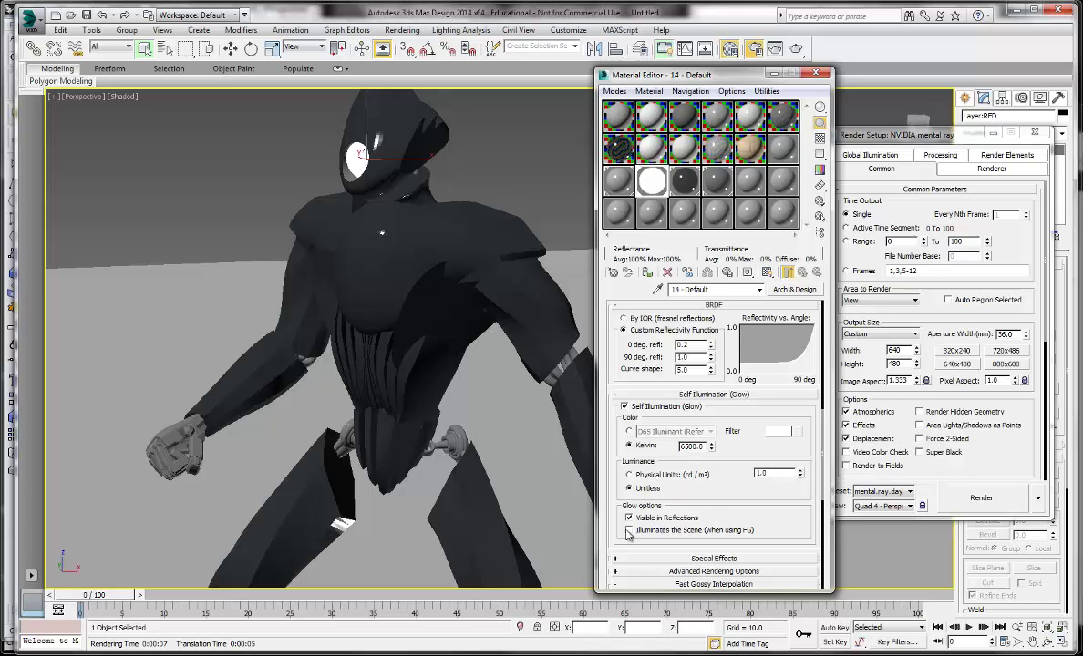
{"action": "left_click", "coordinate": [782, 434]}
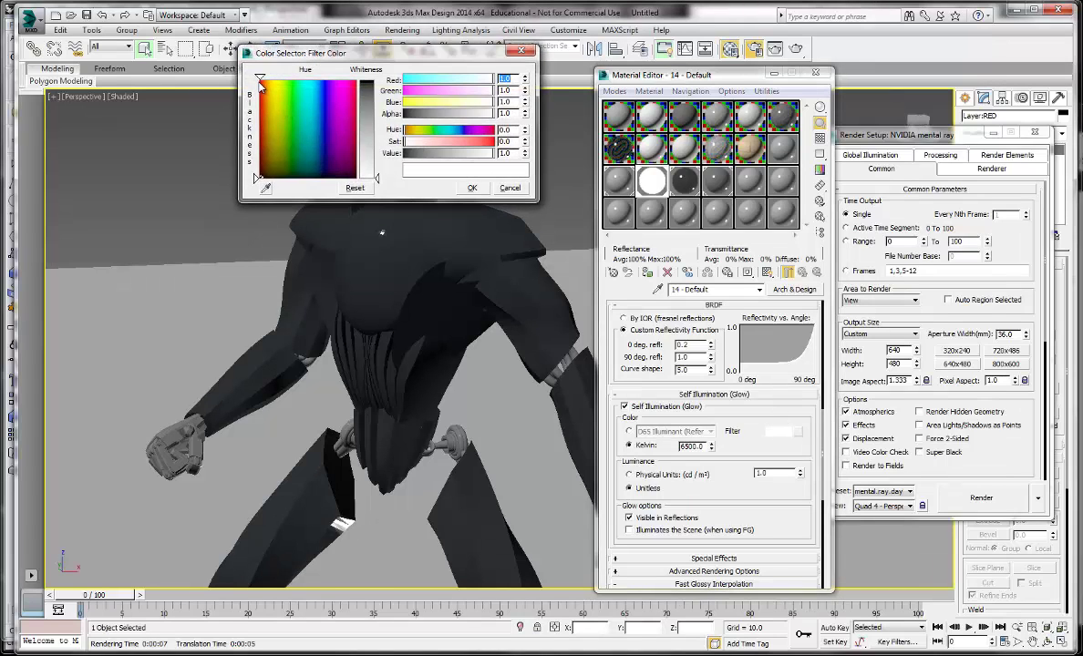
{"action": "left_click", "coordinate": [259, 83]}
{"action": "left_click_drag", "start_coordinate": [379, 177], "coordinate": [376, 82]}
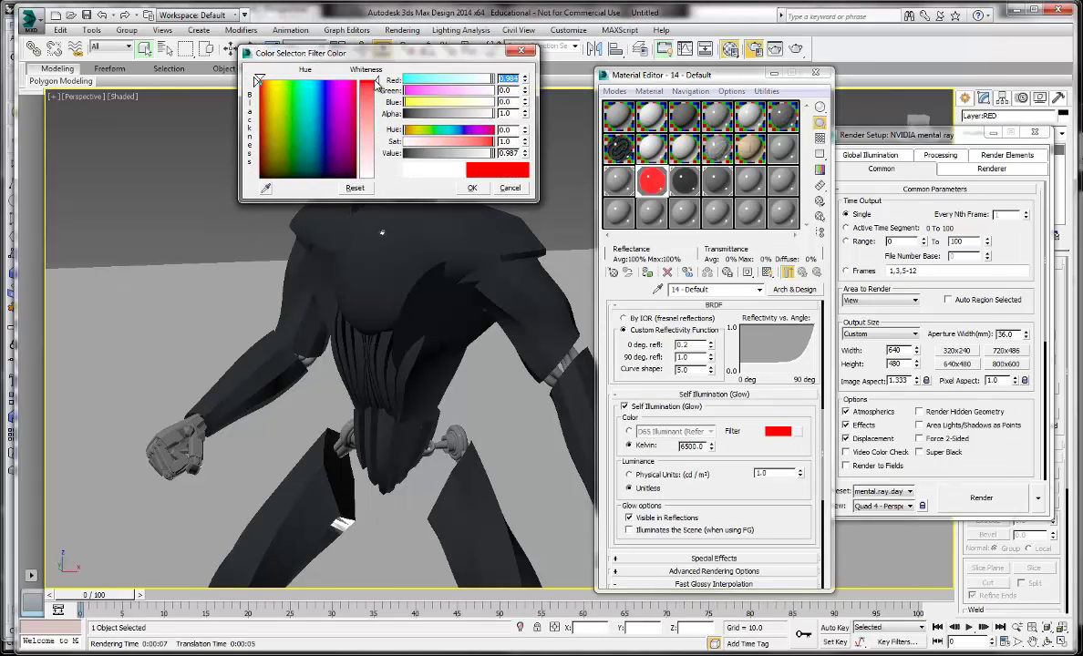
{"action": "left_click", "coordinate": [476, 187]}
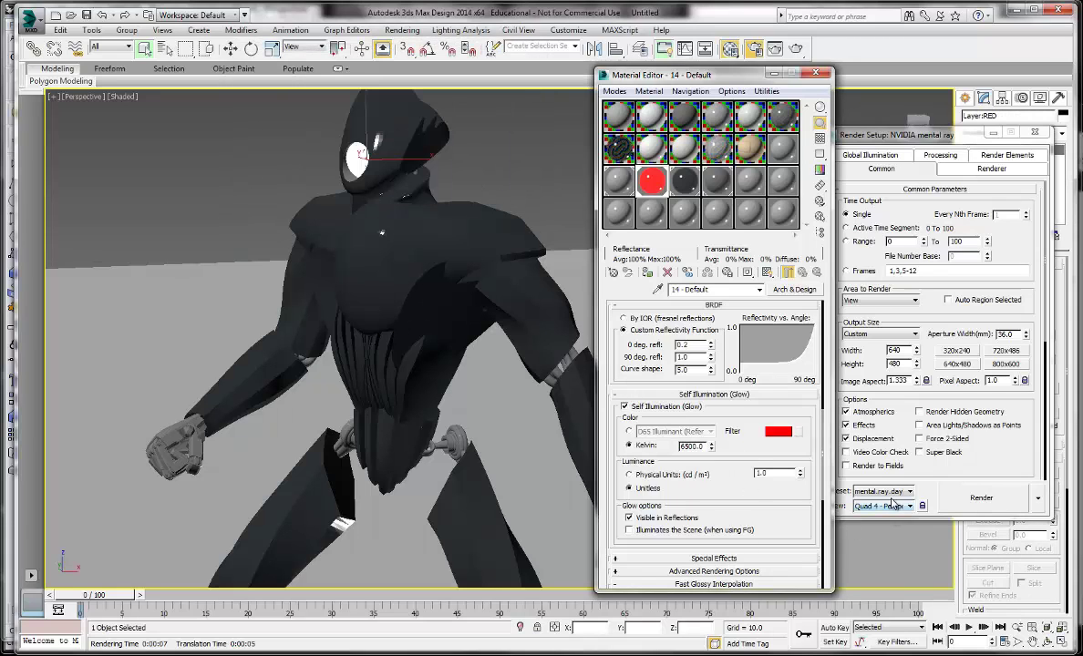
- Render the perspective view to check the glowing eye, and close the rendered image
{"action": "key", "text": "shift+q"}
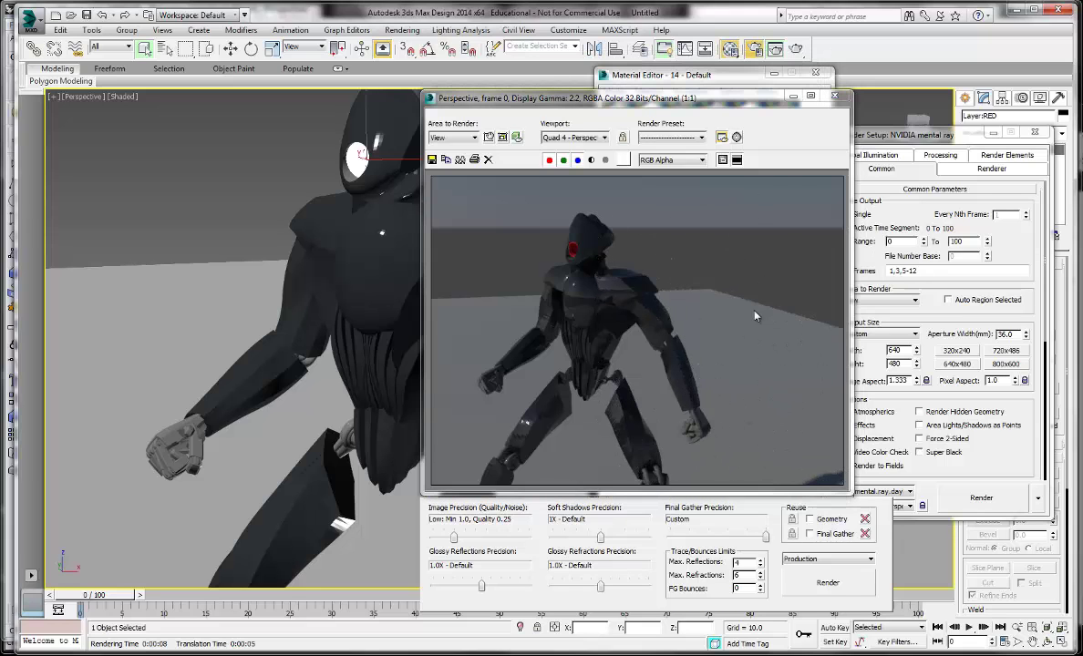
{"action": "left_click", "coordinate": [834, 97]}
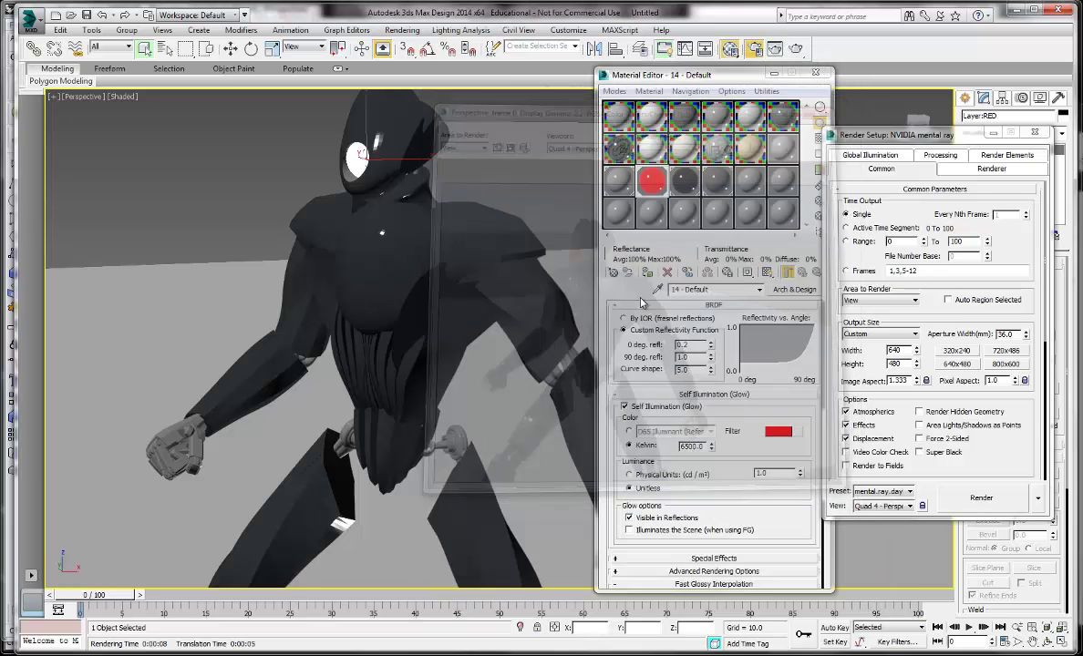
{"action": "left_click", "coordinate": [773, 74]}
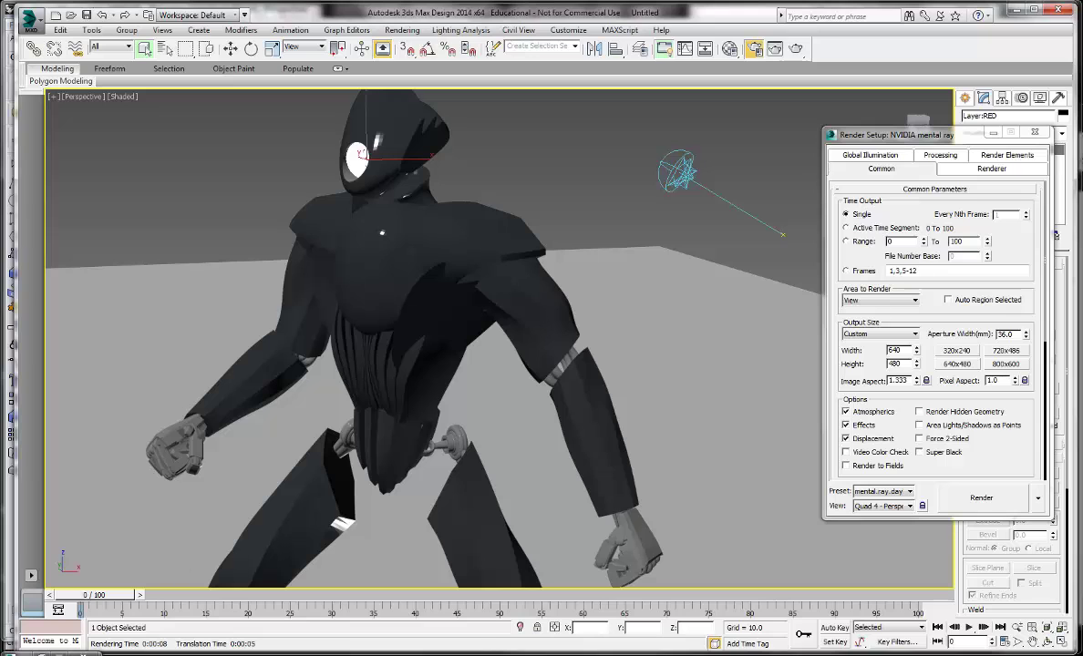
{"action": "key", "text": "m"}
- Assign a Cellular map to the Displacement slot of the material 15 - Default
{"action": "left_click", "coordinate": [685, 179]}
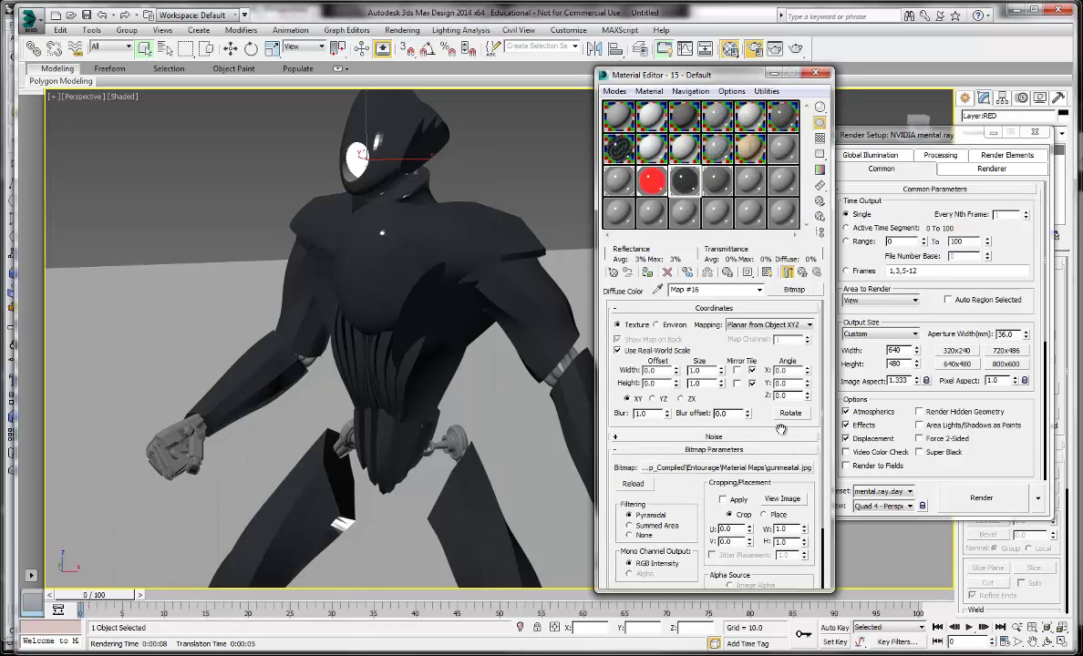
{"action": "scroll", "coordinate": [771, 360], "scroll_direction": "down", "scroll_amount": 2}
{"action": "scroll", "coordinate": [771, 360], "scroll_direction": "down", "scroll_amount": 1}
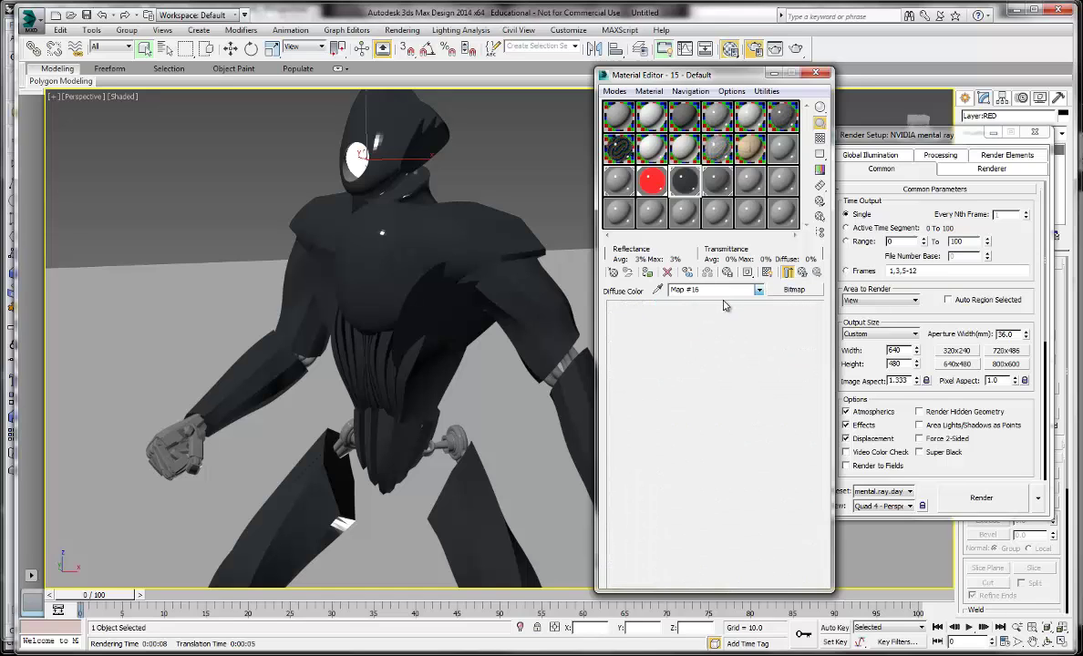
{"action": "scroll", "coordinate": [697, 437], "scroll_direction": "down", "scroll_amount": 5}
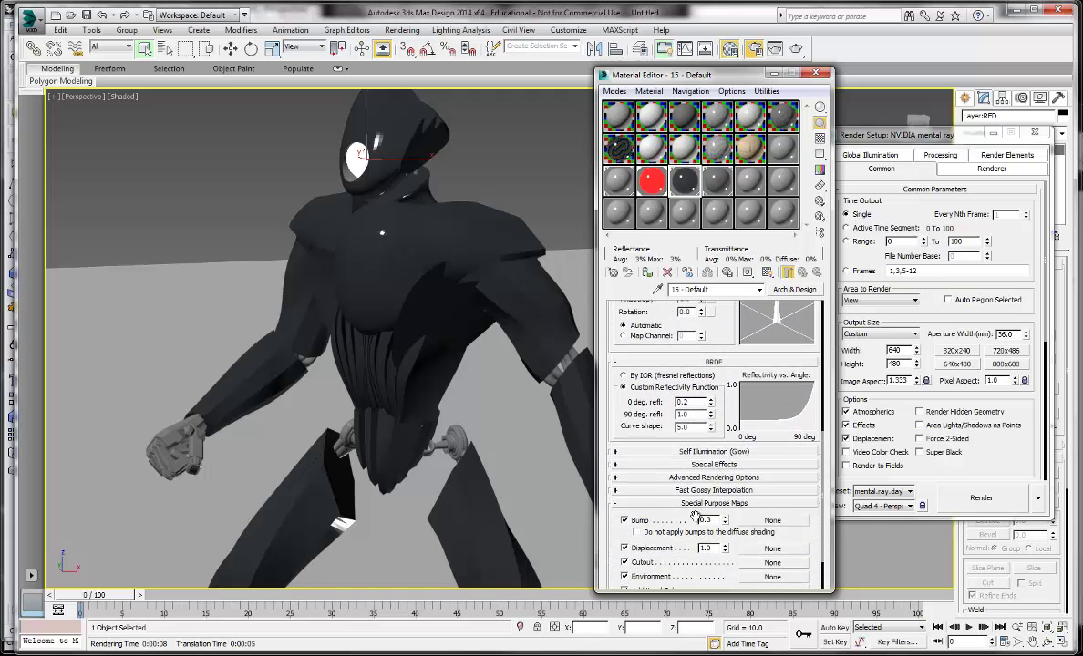
{"action": "left_click", "coordinate": [768, 548]}
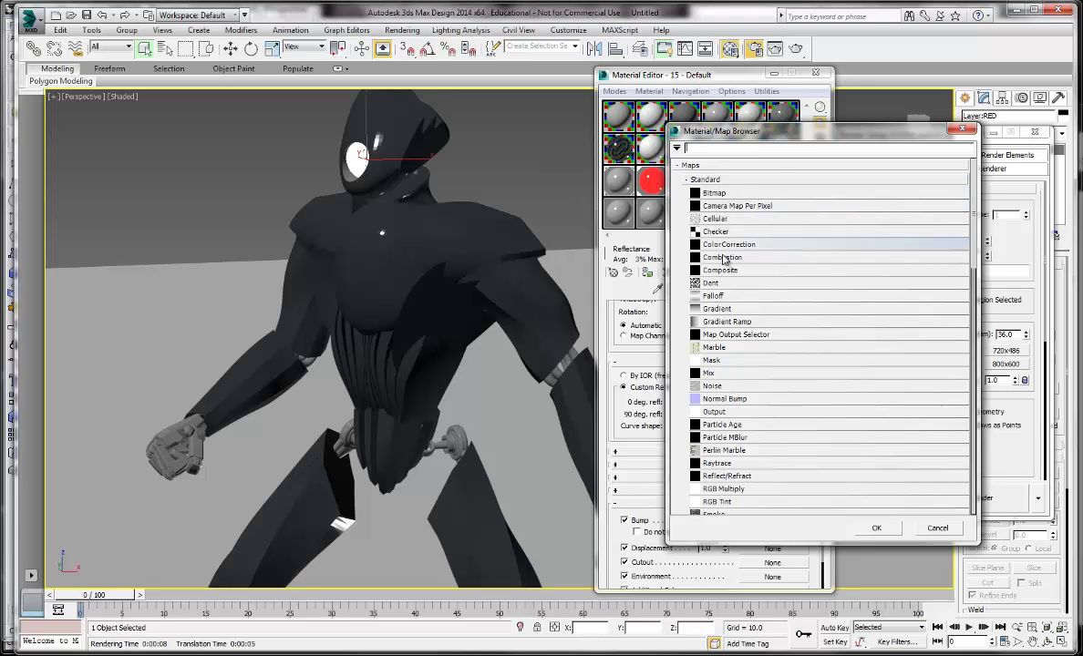
{"action": "left_click", "coordinate": [710, 284]}
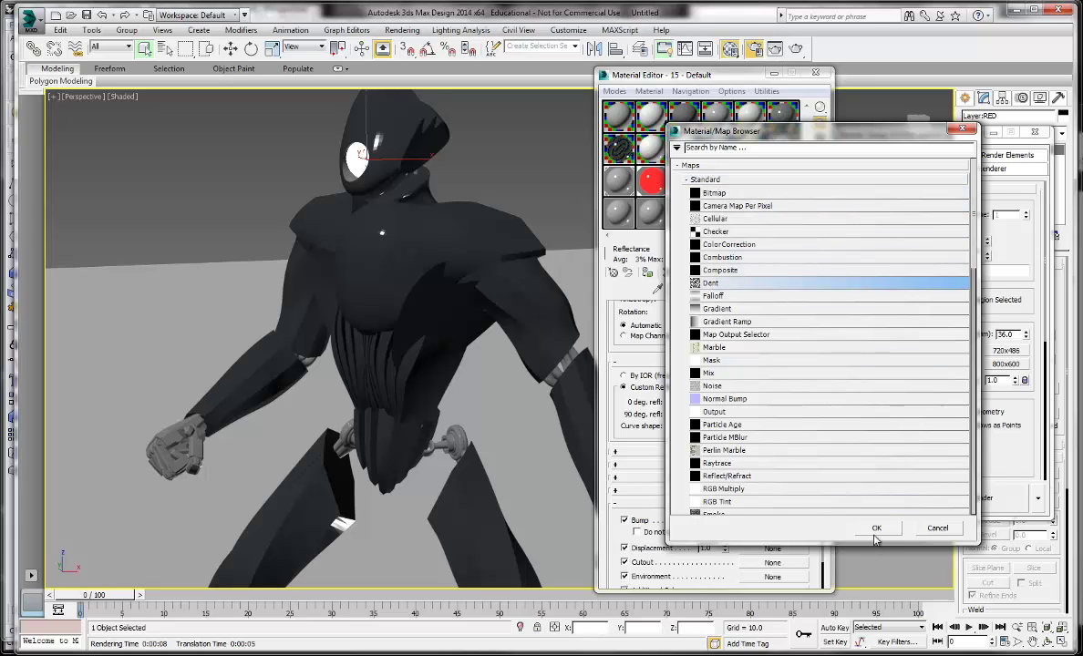
{"action": "left_click", "coordinate": [716, 219]}
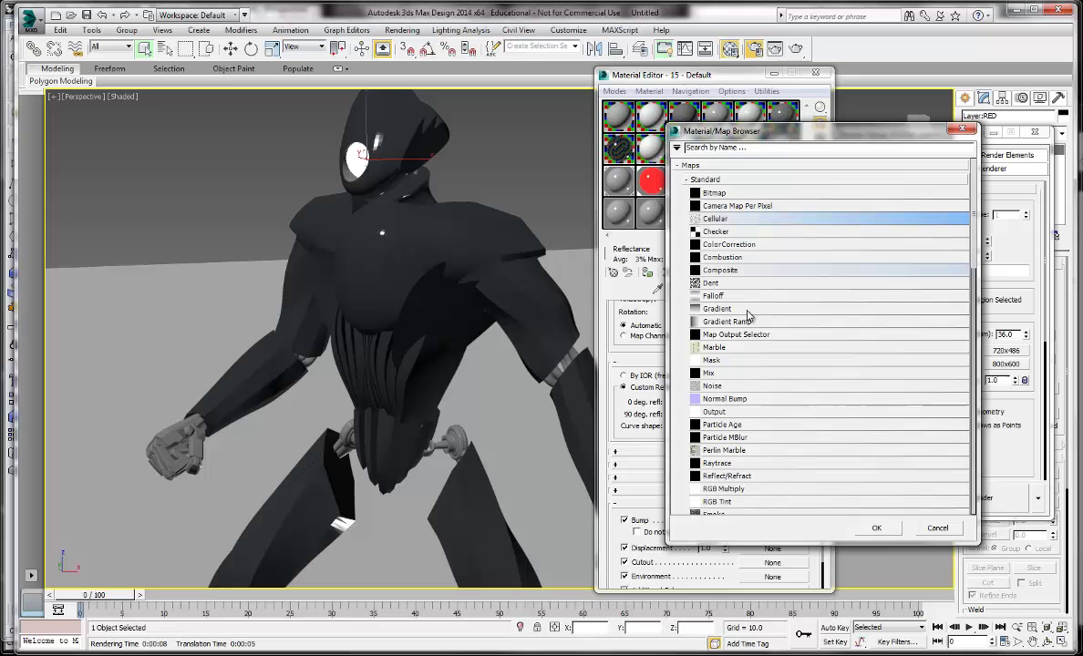
{"action": "left_click", "coordinate": [875, 528]}
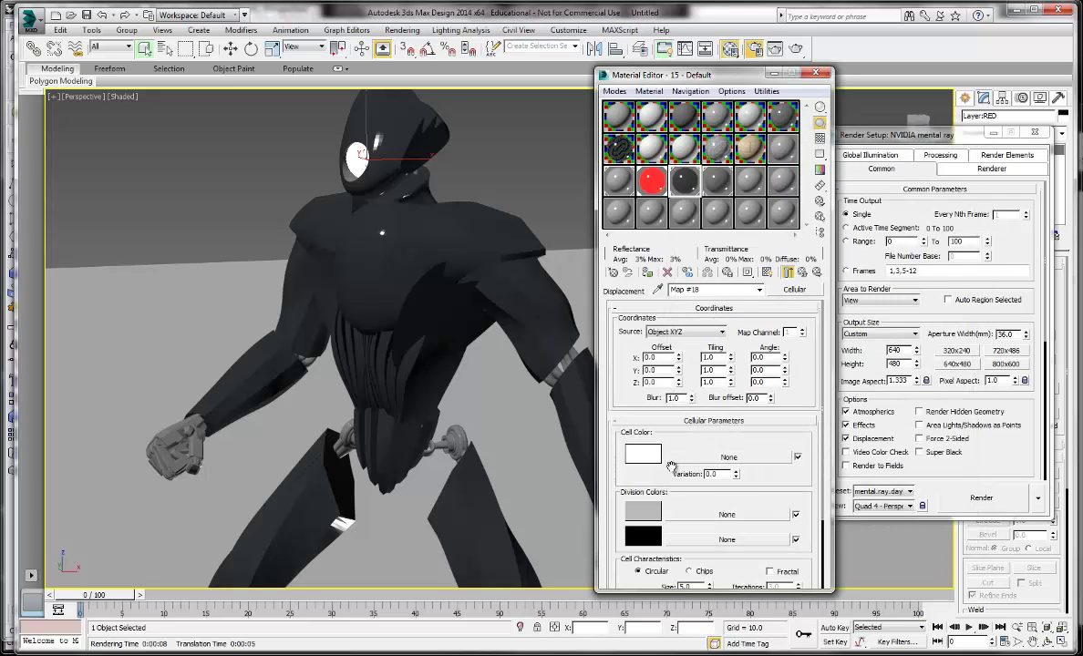
- Examine the Cellular displacement map's coordinates, cell characteristics and output parameters
{"action": "left_click_drag", "start_coordinate": [718, 464], "coordinate": [774, 378]}
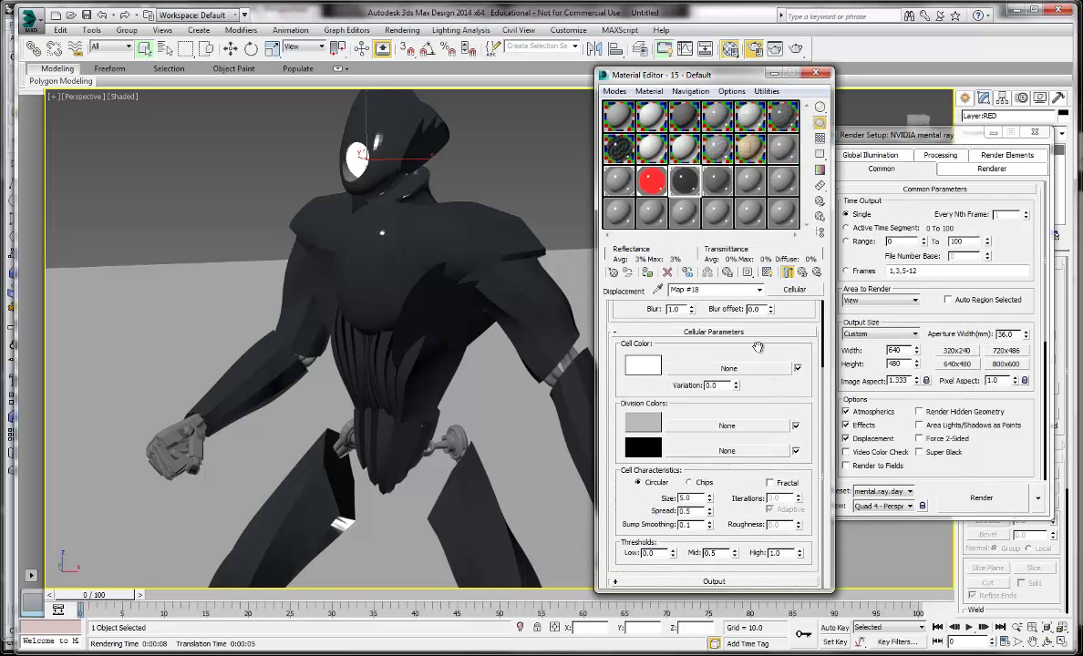
{"action": "scroll", "coordinate": [763, 417], "scroll_direction": "up", "scroll_amount": 3}
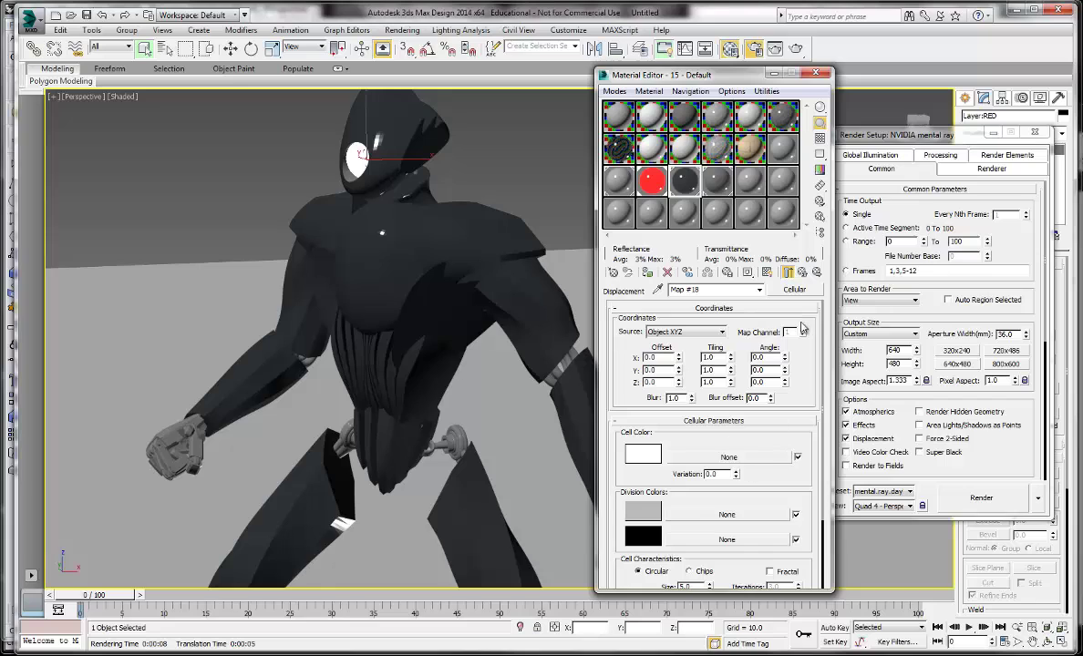
{"action": "left_click", "coordinate": [734, 290]}
{"action": "left_click", "coordinate": [746, 301]}
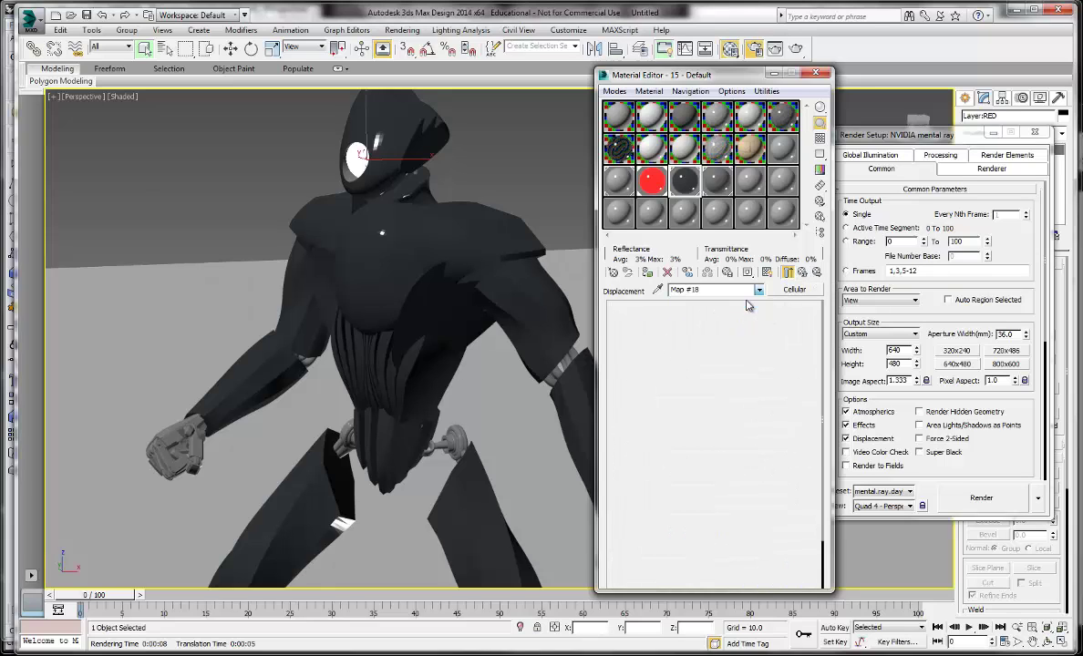
{"action": "left_click", "coordinate": [773, 549]}
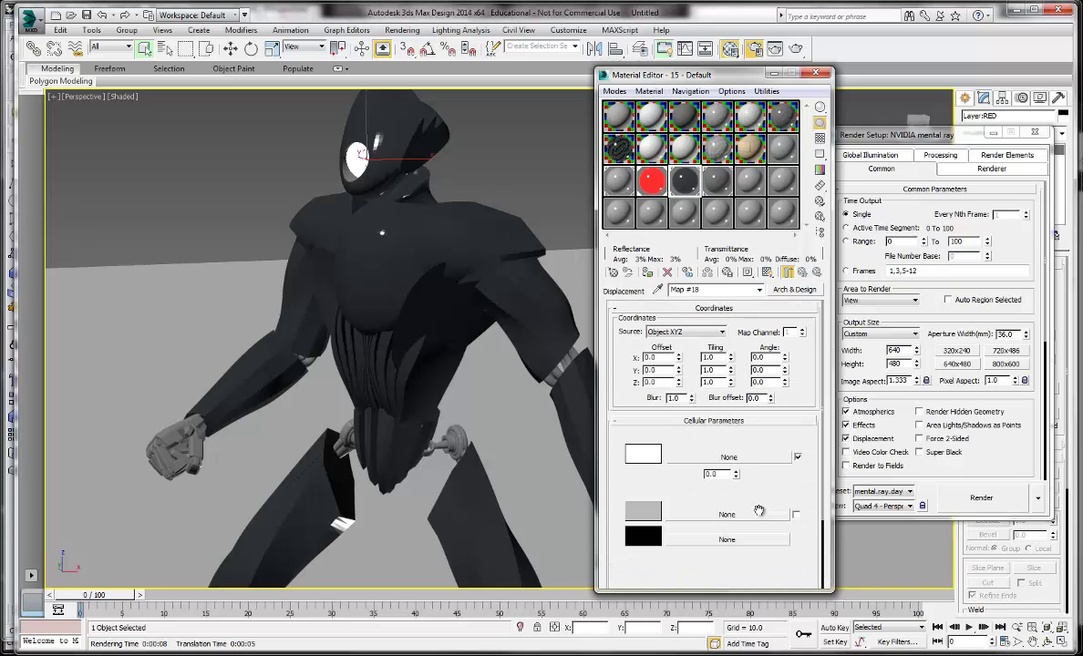
{"action": "scroll", "coordinate": [775, 489], "scroll_direction": "down", "scroll_amount": 3}
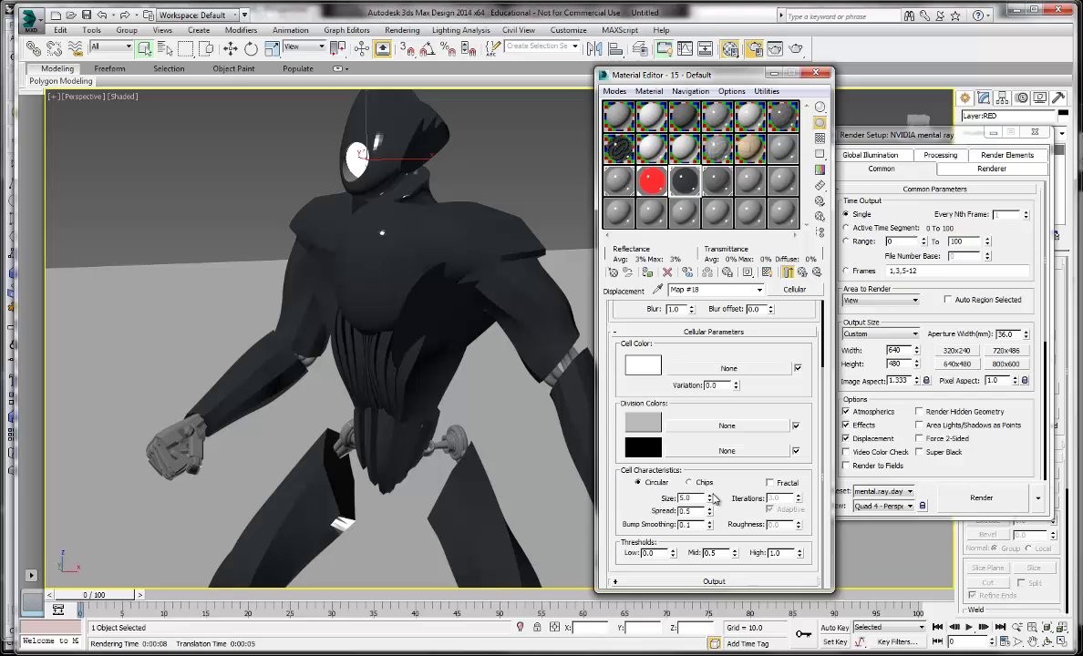
{"action": "left_click", "coordinate": [712, 582]}
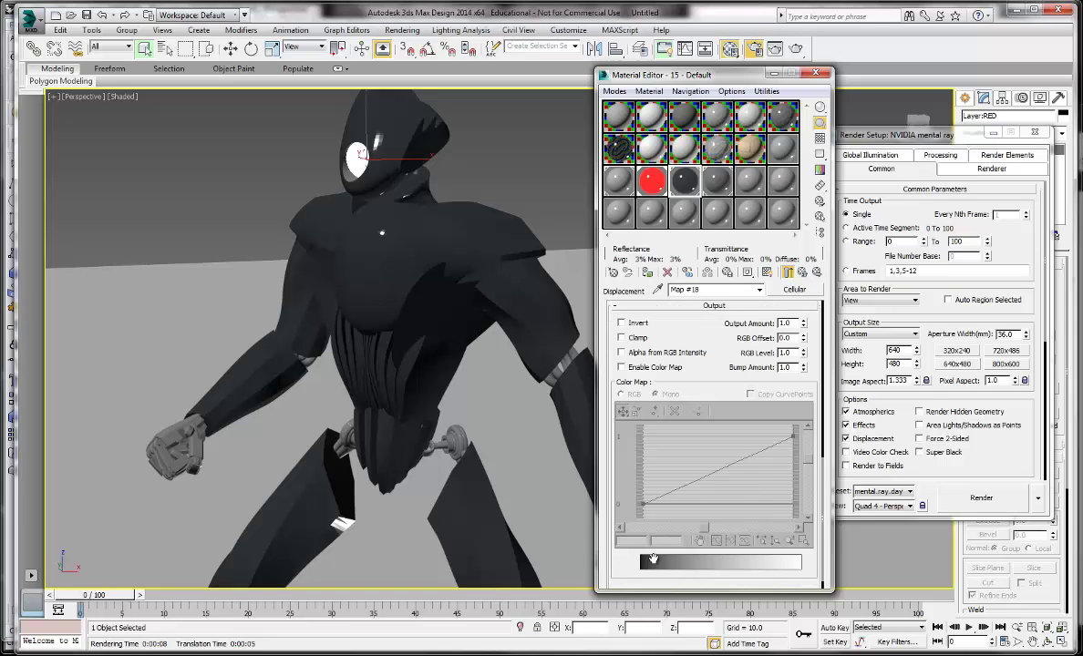
- Render the perspective view to check the displaced surface, and close the rendered image and the material editor
{"action": "left_click", "coordinate": [978, 498]}
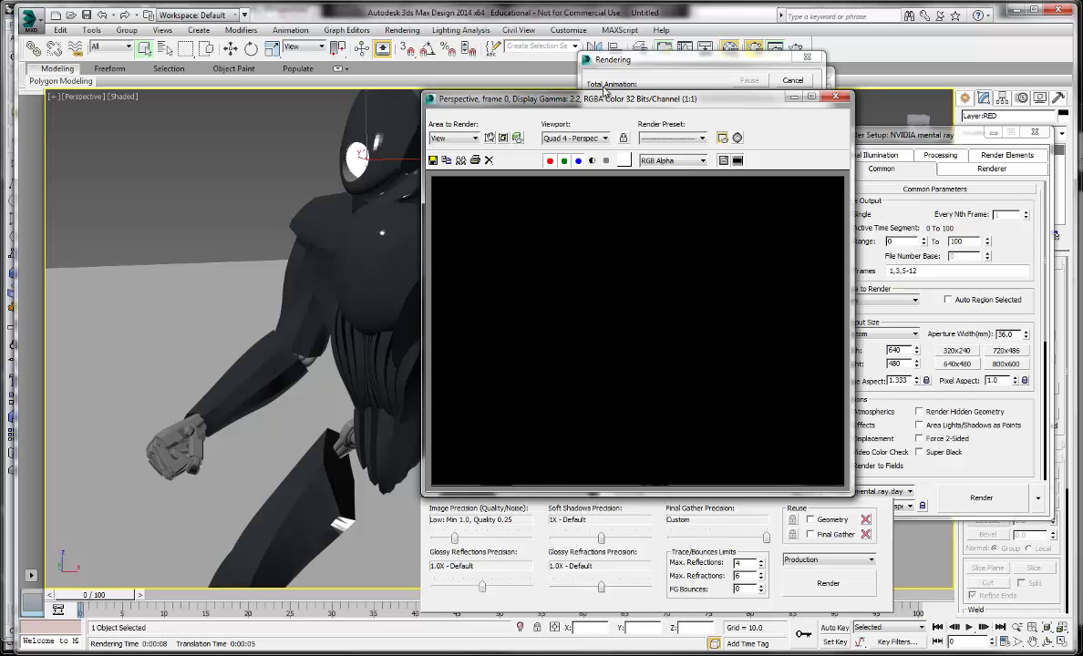
{"action": "left_click_drag", "start_coordinate": [618, 105], "coordinate": [283, 80]}
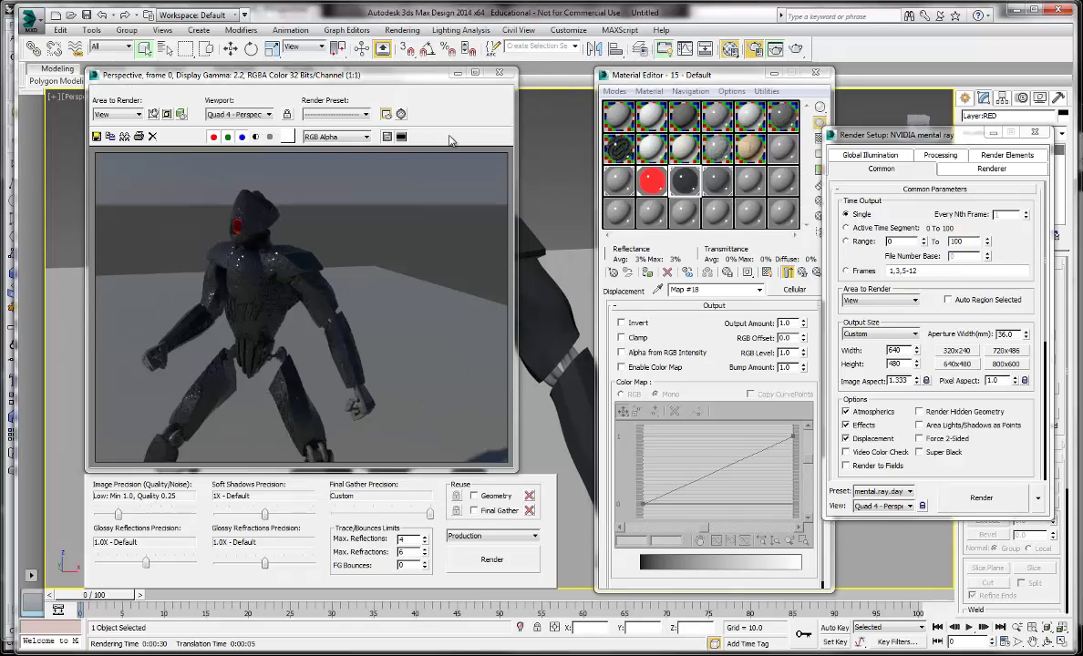
{"action": "left_click", "coordinate": [498, 72]}
{"action": "left_click", "coordinate": [817, 77]}
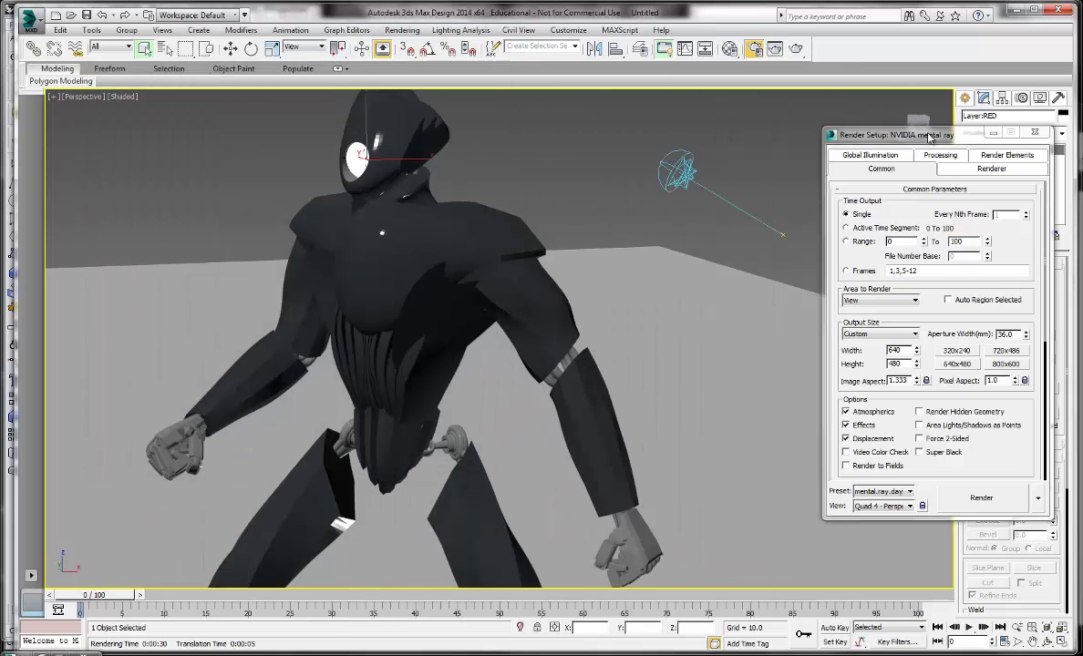
- Set the hour of the Daylight001 system to 15 and deselect it
{"action": "left_click_drag", "start_coordinate": [912, 134], "coordinate": [796, 216]}
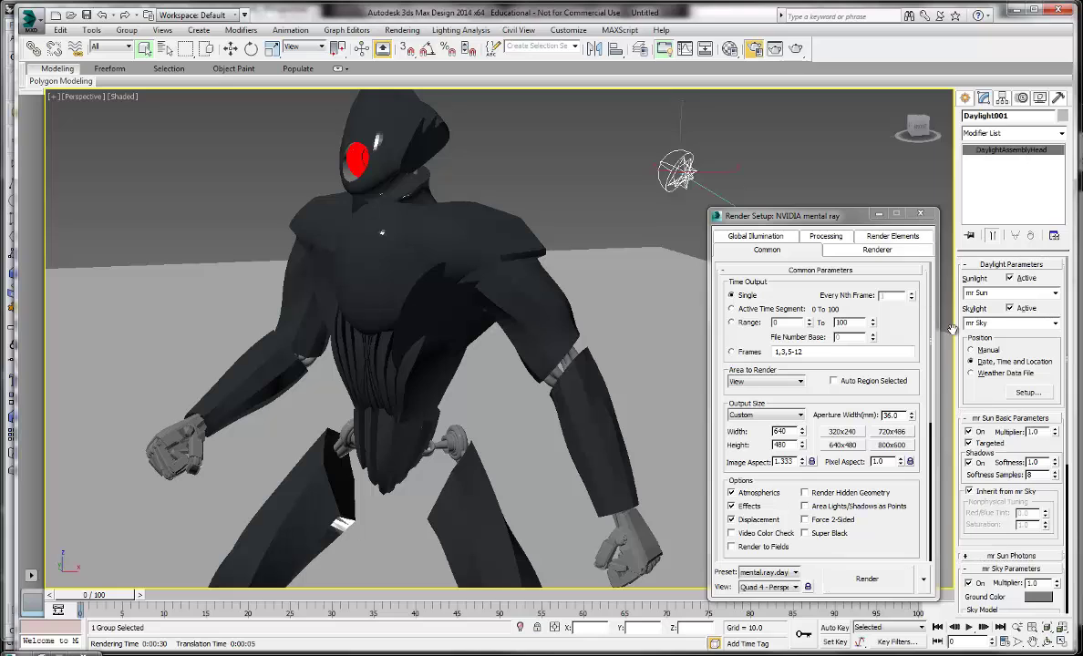
{"action": "left_click", "coordinate": [1027, 392]}
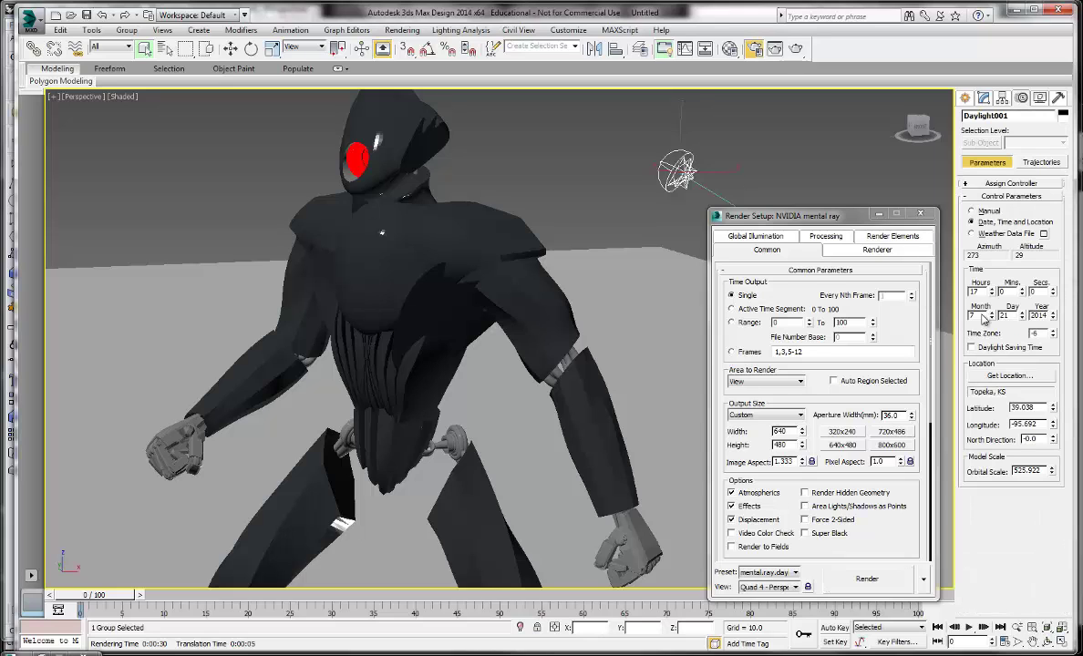
{"action": "left_click_drag", "start_coordinate": [993, 292], "coordinate": [993, 297]}
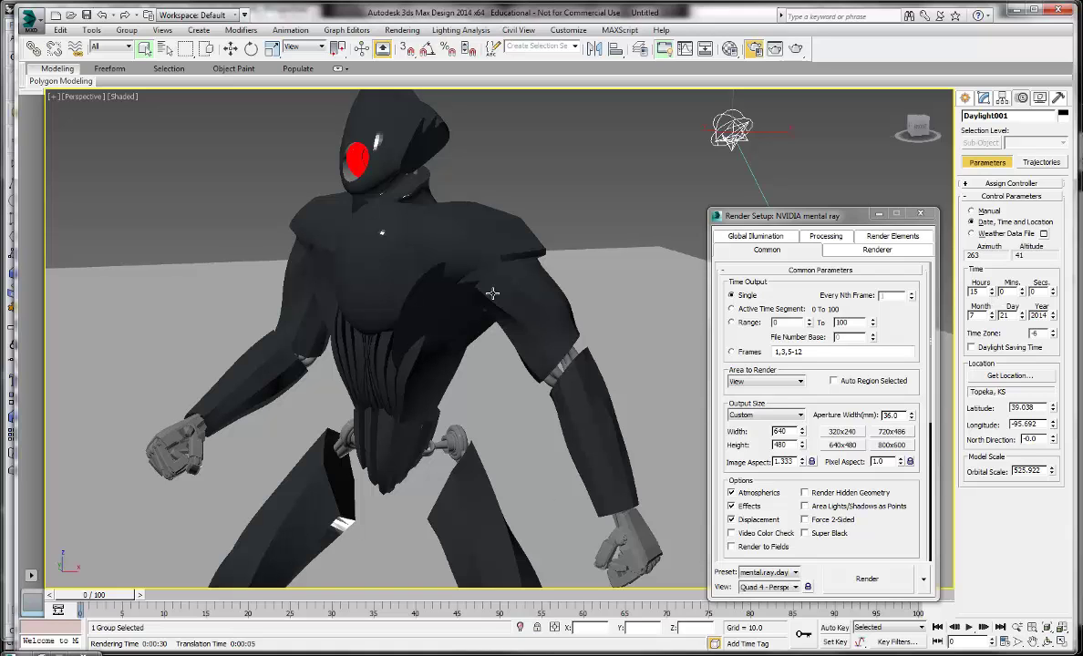
{"action": "left_click", "coordinate": [557, 233]}
- Frame the robot from the front in the perspective view as the composition for the render
{"action": "scroll", "coordinate": [557, 232], "scroll_direction": "down", "scroll_amount": 4}
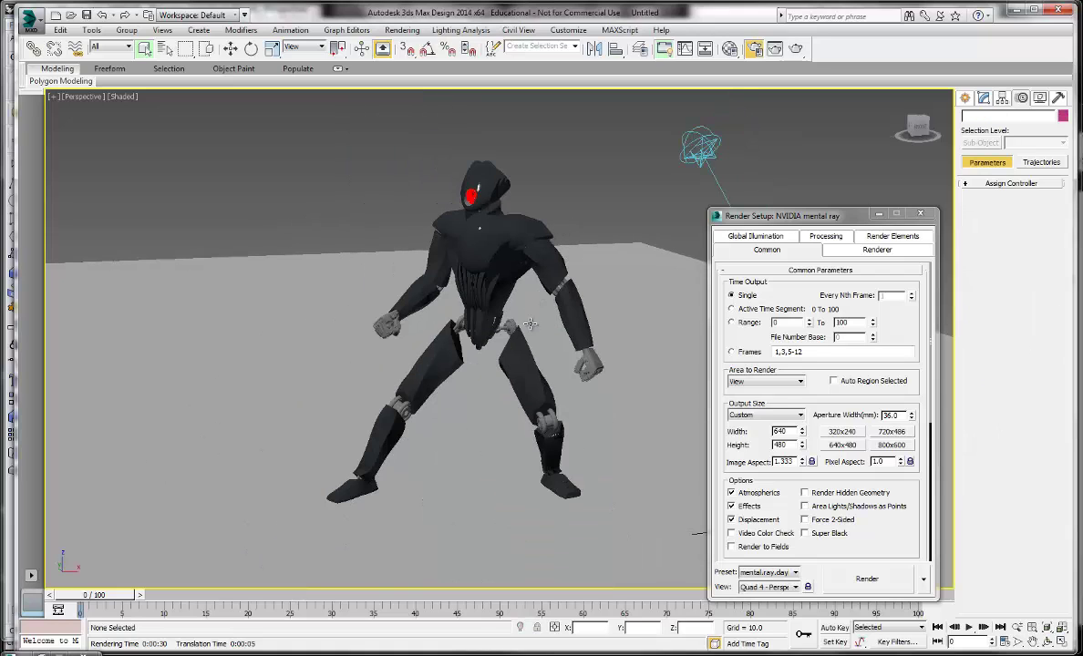
{"action": "middle_click_drag", "start_coordinate": [511, 355], "coordinate": [562, 346], "text": "alt"}
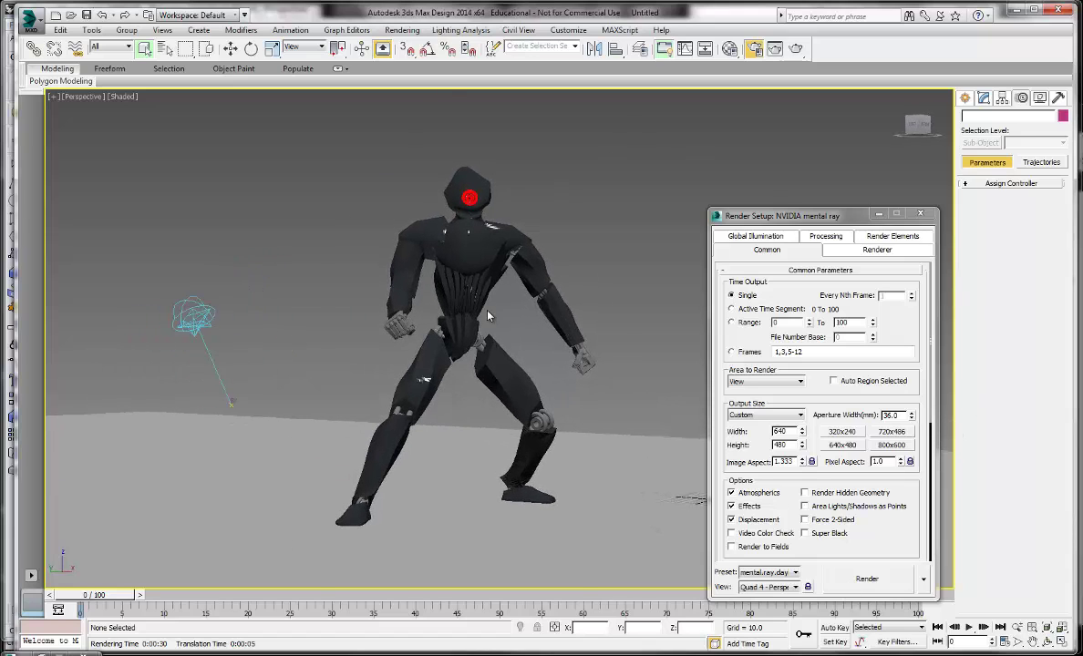
{"action": "scroll", "coordinate": [488, 315], "scroll_direction": "up", "scroll_amount": 3}
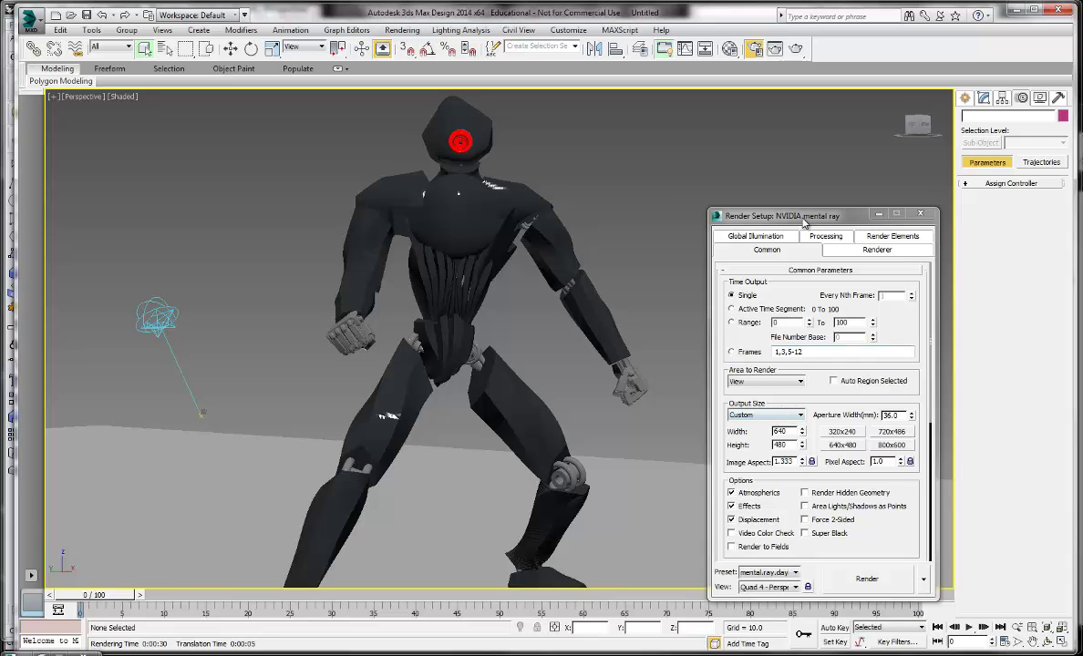
- Set the render output size to 35mm 1.316:1 Full Aperture (cine) at 2048x1556 and render the perspective view
{"action": "left_click_drag", "start_coordinate": [804, 220], "coordinate": [756, 123]}
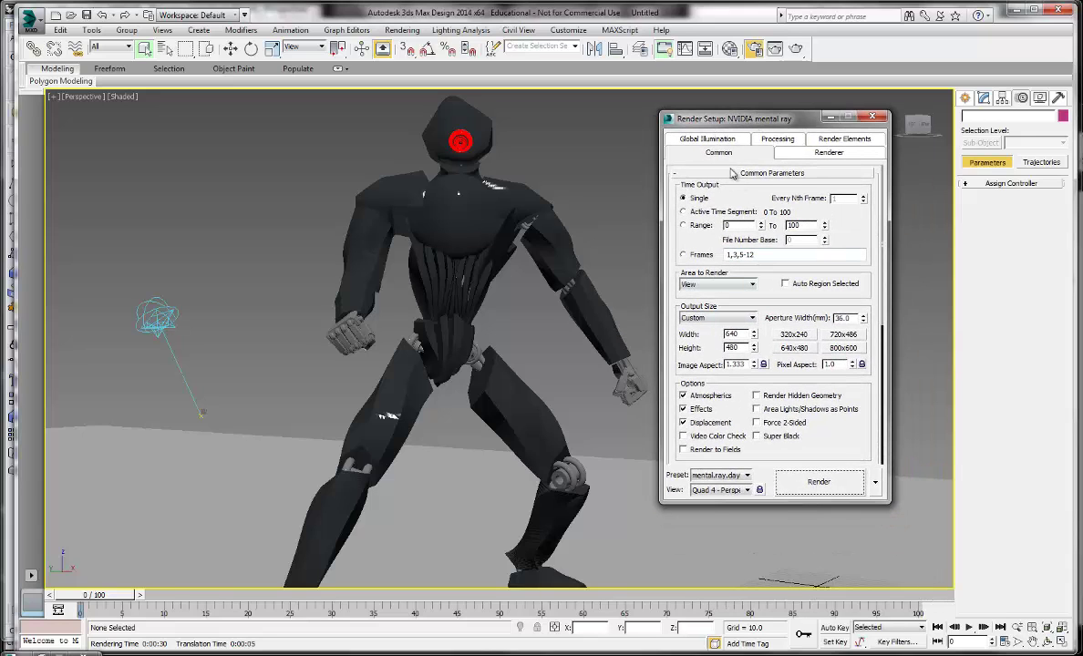
{"action": "left_click", "coordinate": [395, 30]}
{"action": "left_click", "coordinate": [727, 242]}
{"action": "left_click", "coordinate": [752, 319]}
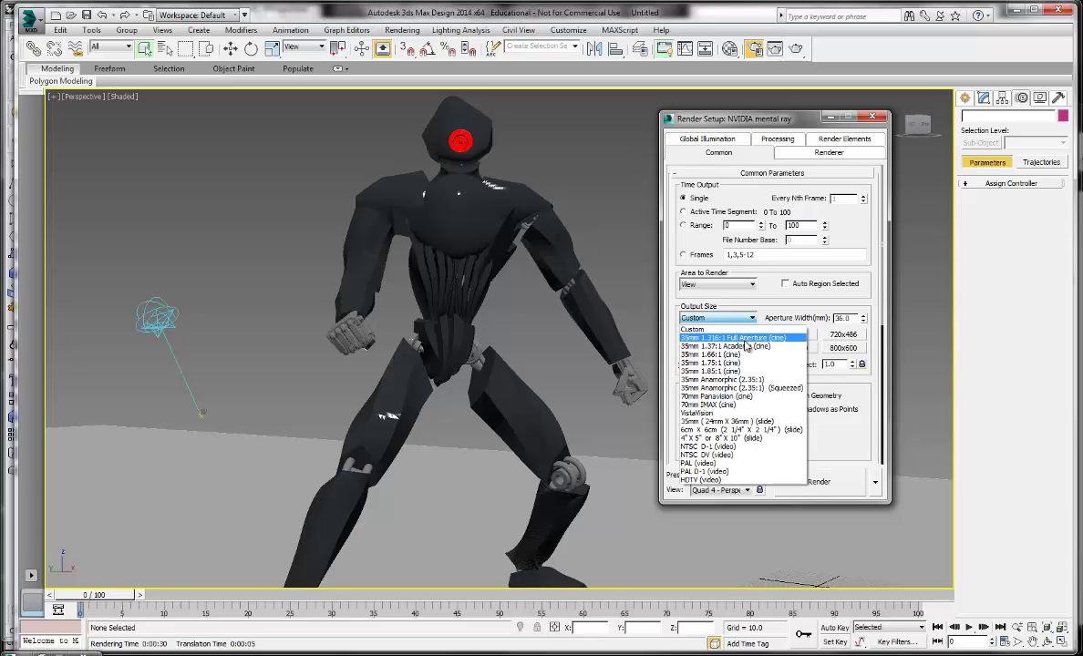
{"action": "left_click", "coordinate": [750, 338]}
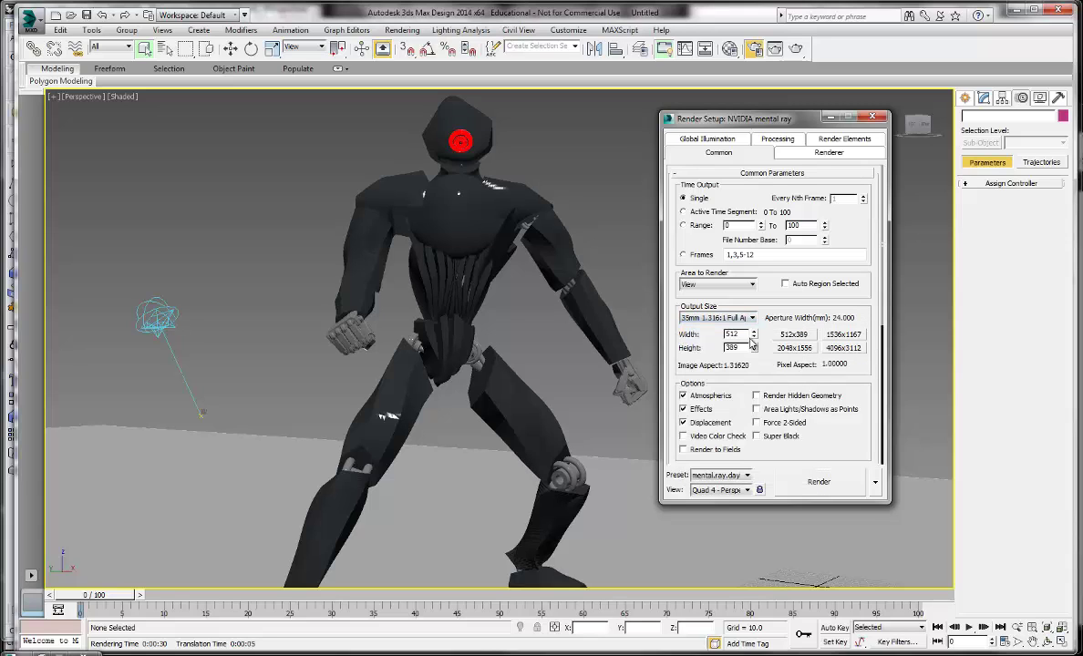
{"action": "left_click", "coordinate": [795, 351]}
{"action": "left_click", "coordinate": [819, 483]}
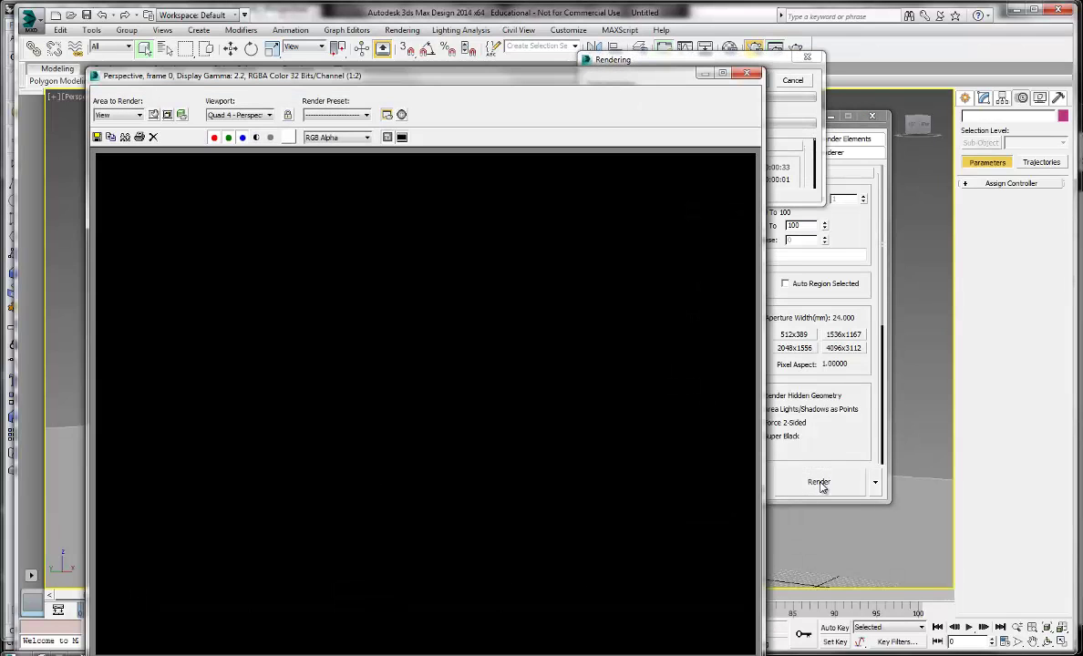
{"action": "left_click_drag", "start_coordinate": [495, 79], "coordinate": [494, 46]}
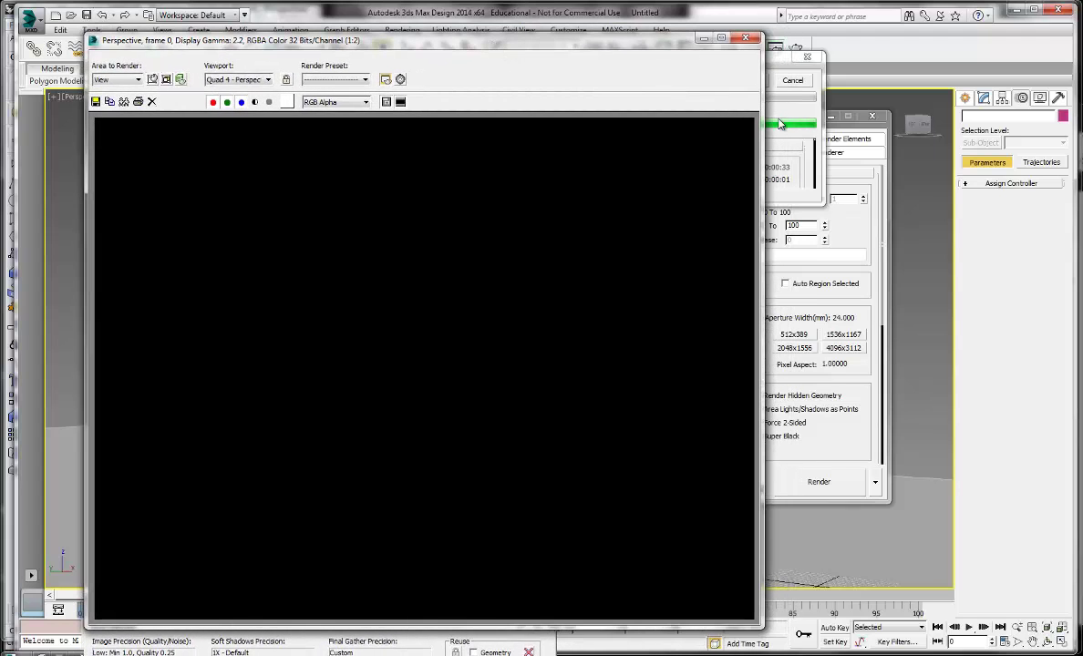